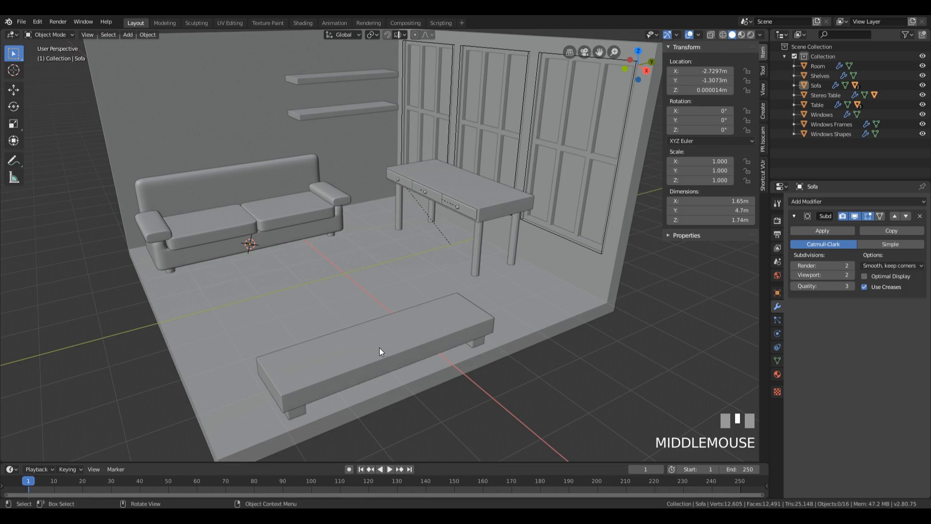
Step: Place the 3D cursor on top of the low stereo table and add a 2 m plane there
key("shift")
right_click(381, 340, "shift")
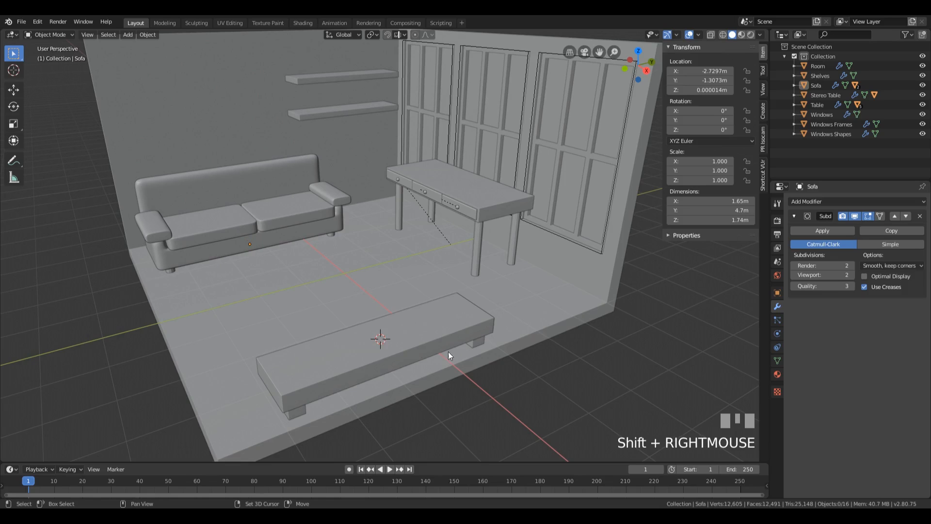
middle_click_drag(448, 351, 490, 344)
right_click(527, 326, "shift")
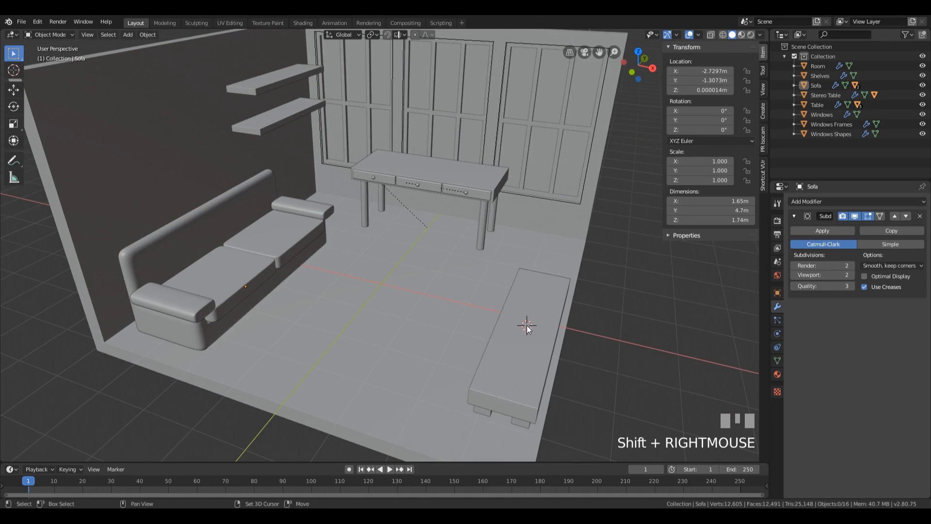
middle_click_drag(627, 339, 563, 315, "shift")
key("shift+a")
mouse_move(458, 312)
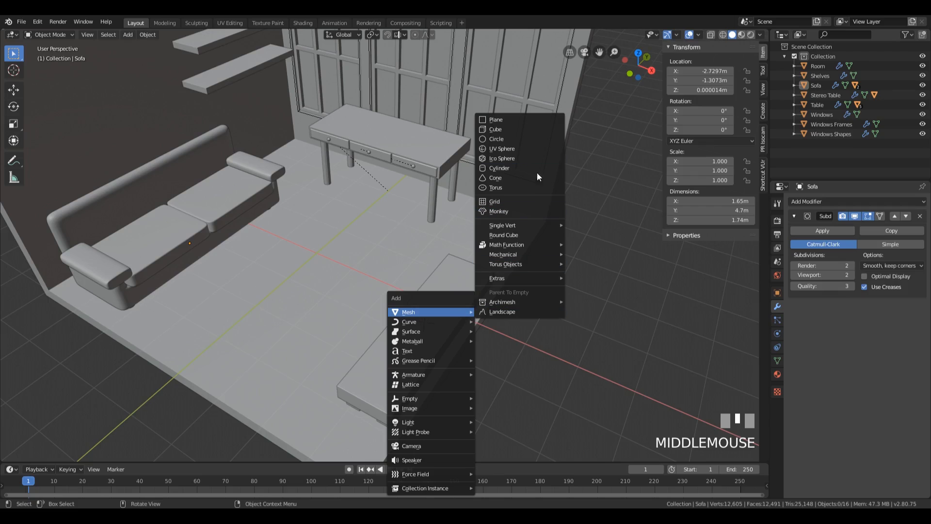
left_click(511, 121)
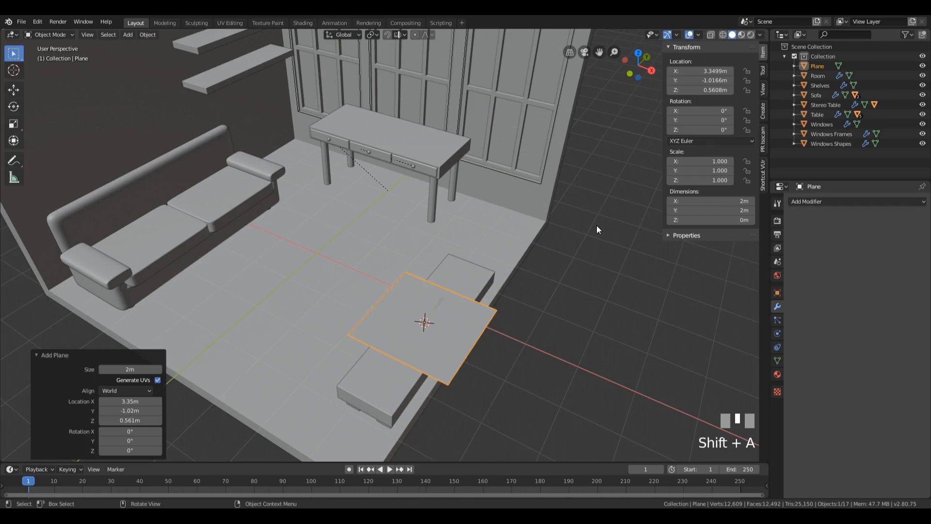
Step: Scale the plane's mesh uniformly by about 0.40, and stretch it by about 1.51 along Y so it fits the low table
key("KP_Decimal")
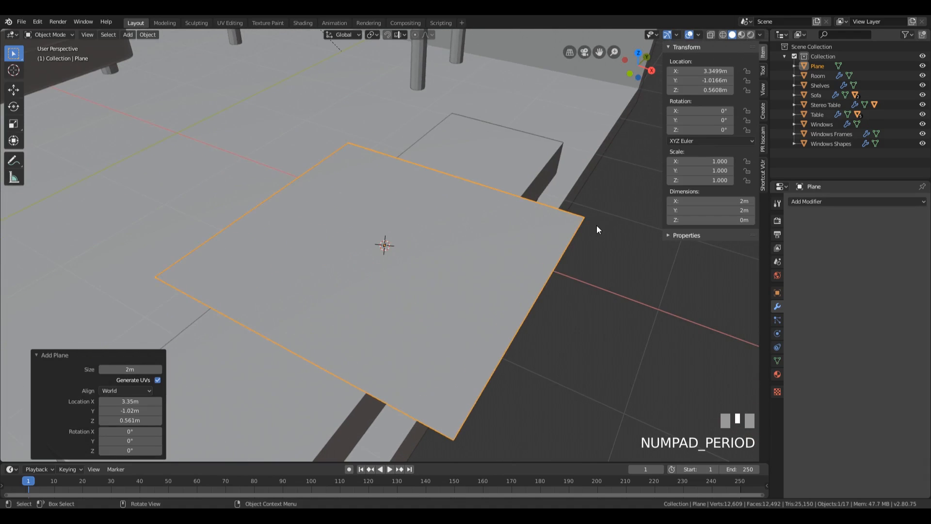
scroll(444, 268, "down", 3)
middle_click_drag(437, 266, 462, 272)
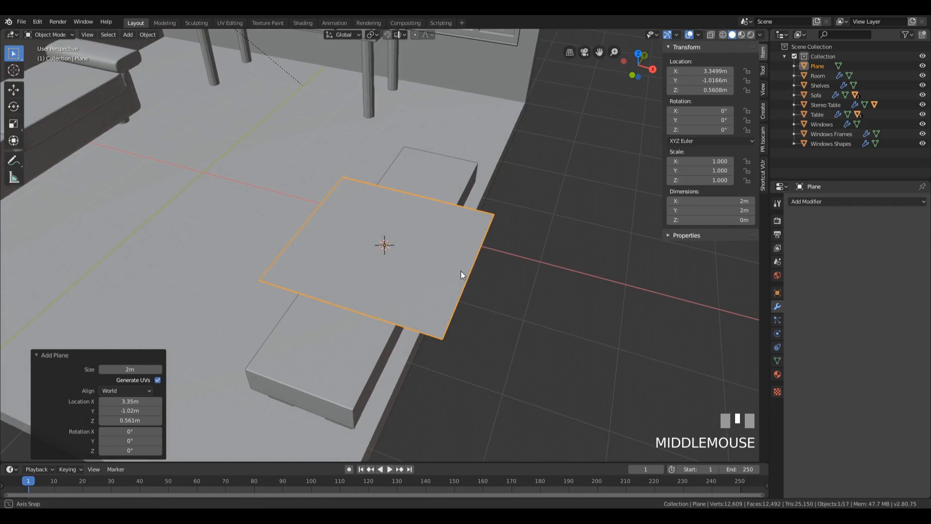
key("Tab")
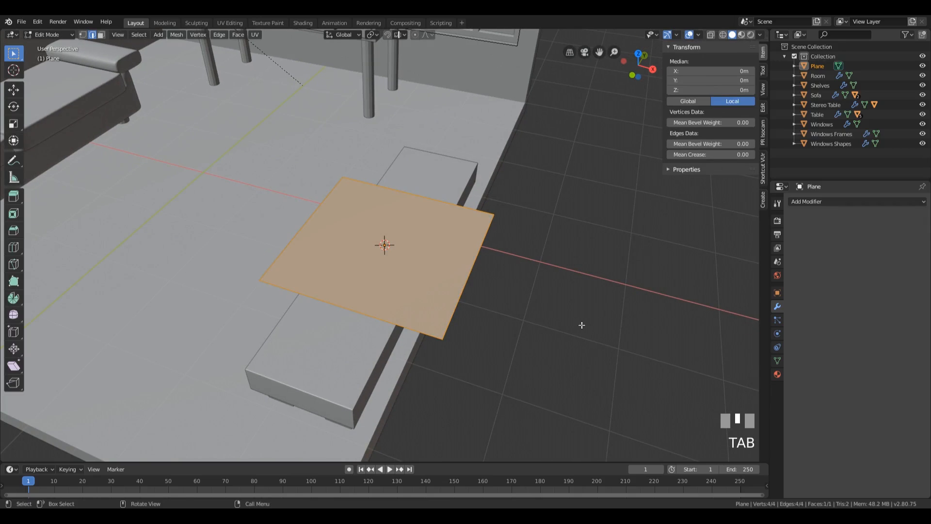
key("s")
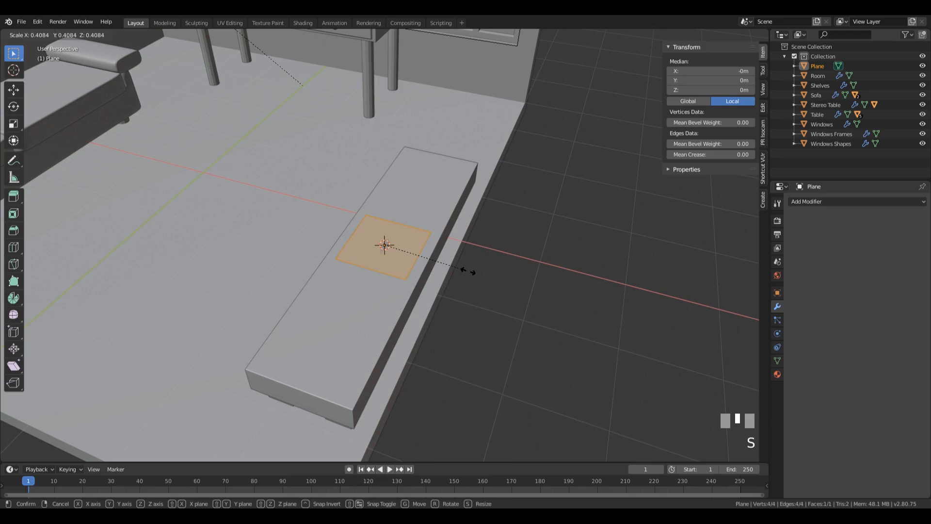
left_click(464, 271)
middle_click_drag(465, 270, 447, 239)
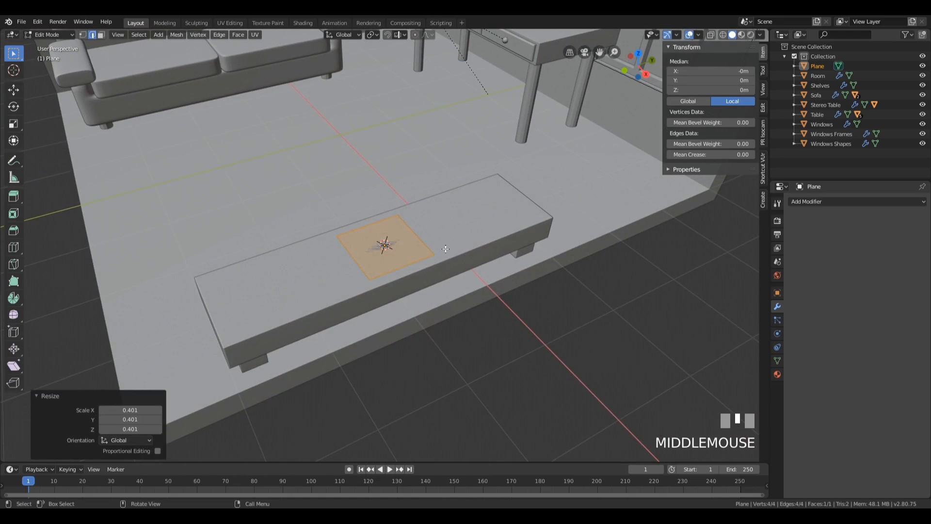
key("s")
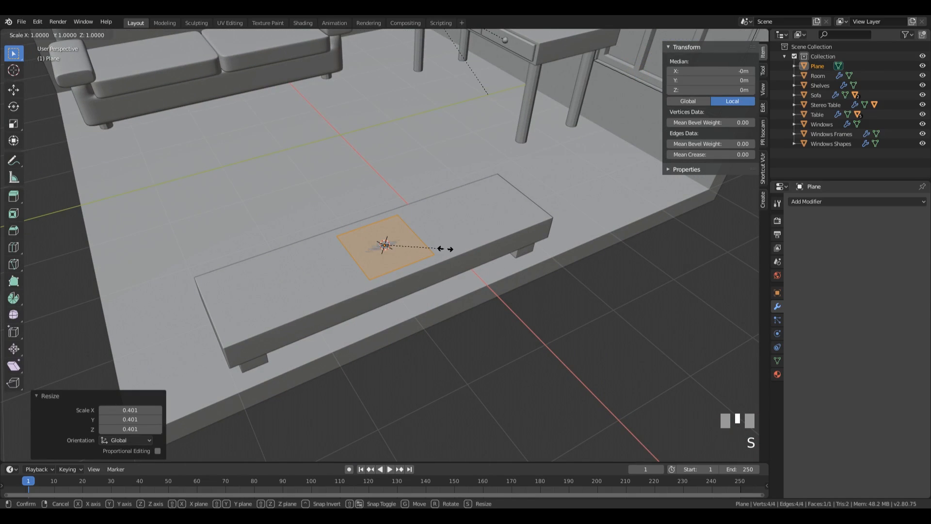
key("y")
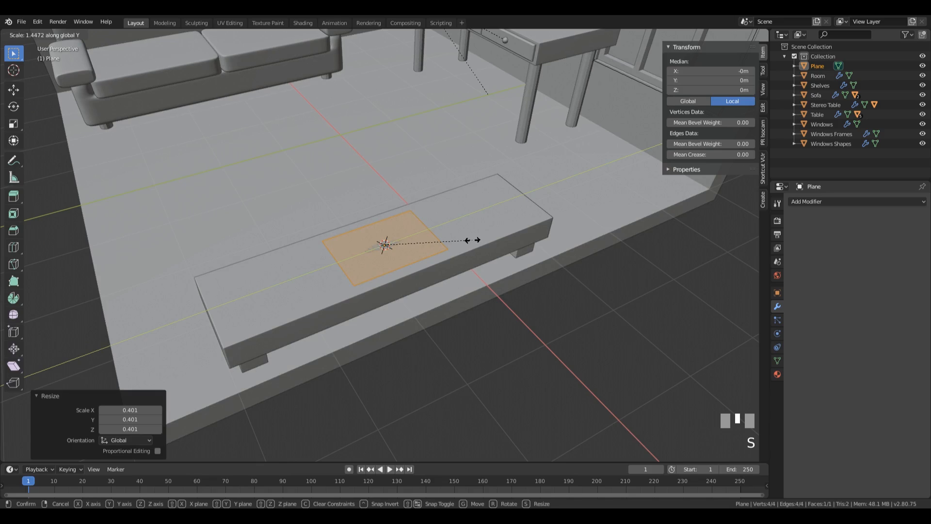
left_click(483, 237)
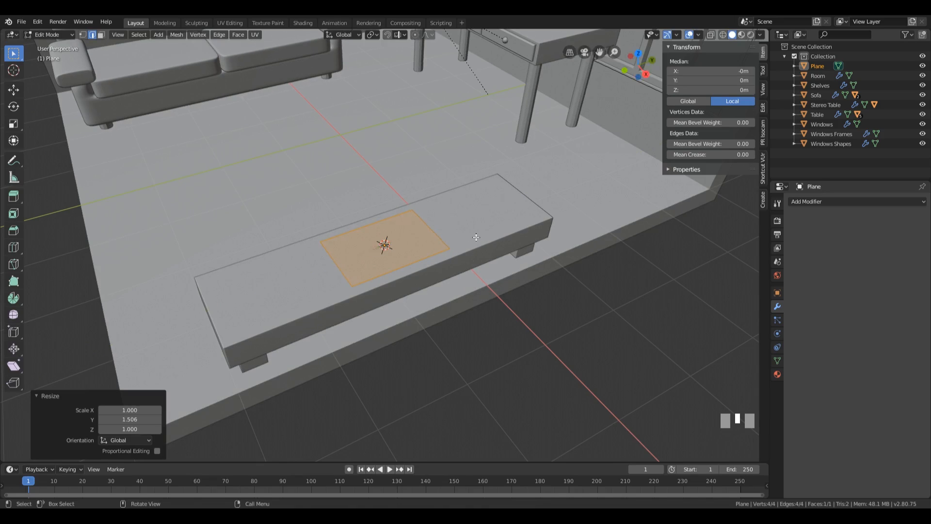
Step: Round the plane's four corners with a vertex-only bevel about 0.093 m wide with 4 segments
middle_click_drag(514, 233, 446, 268)
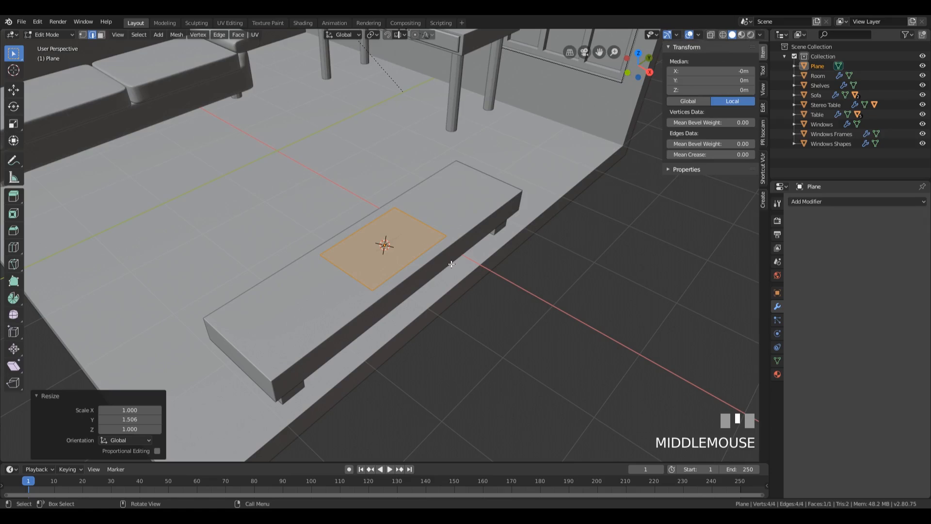
key("1")
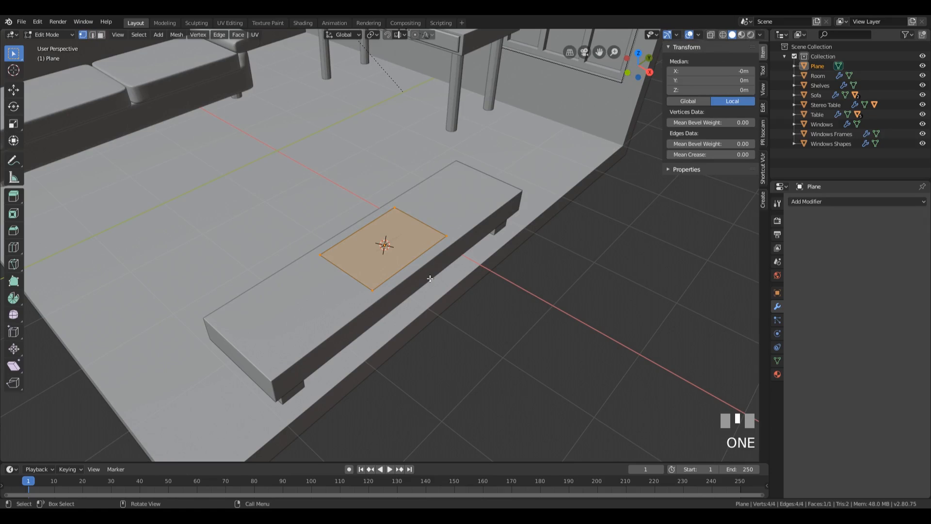
key("ctrl+b")
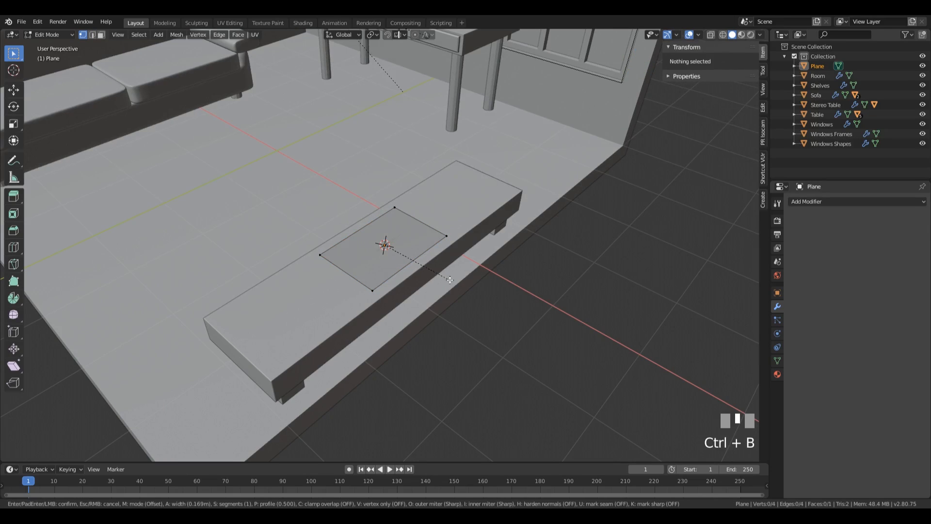
key("v")
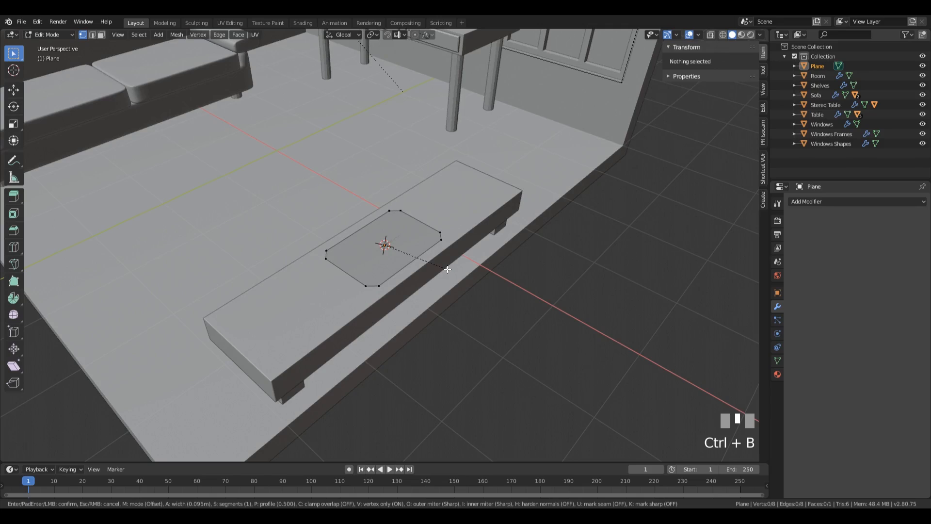
scroll(448, 269, "up", 3)
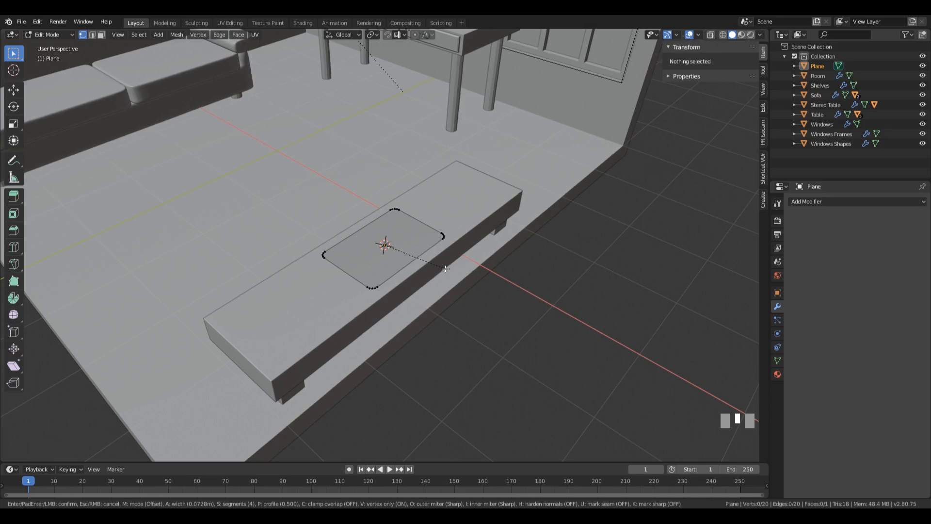
left_click(447, 270)
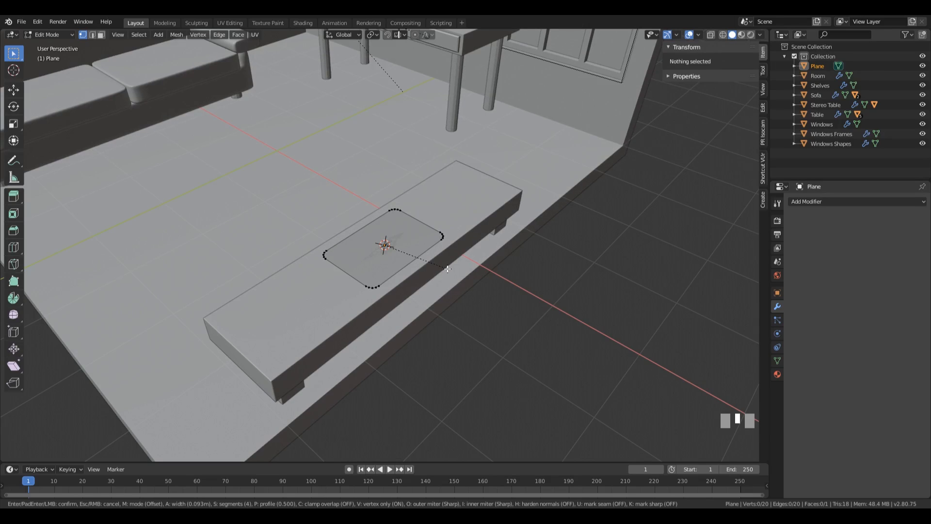
Step: Raise the whole rounded plane about 0.028 m along Z above the low table's surface
key("a")
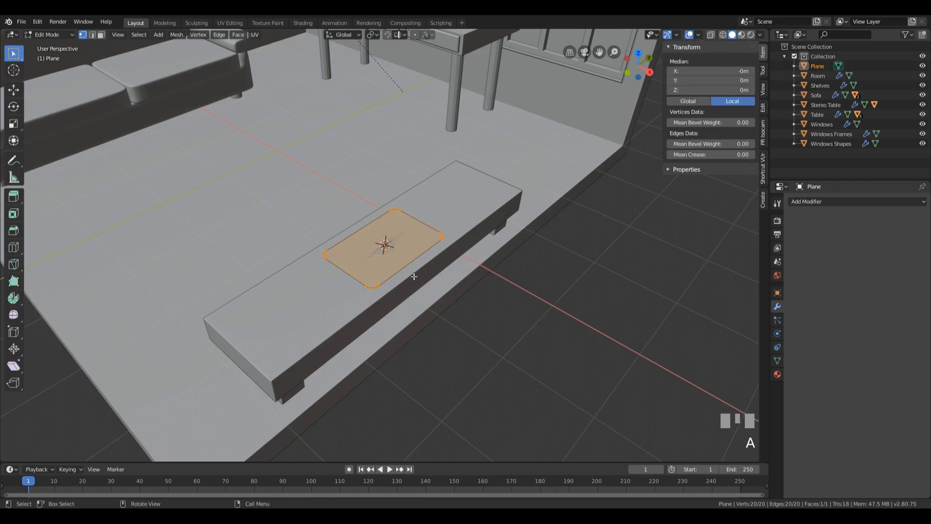
scroll(414, 283, "up", 2)
middle_click_drag(418, 295, 438, 265)
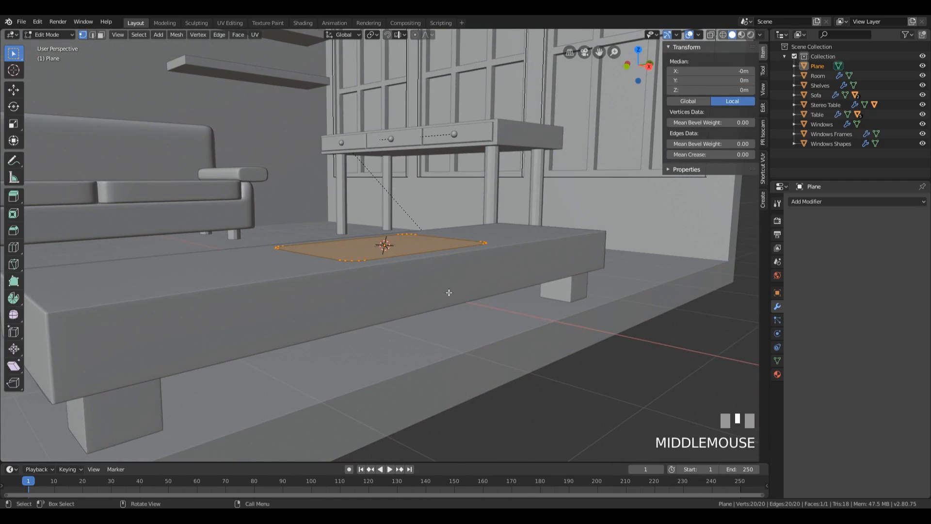
key("g")
key("z")
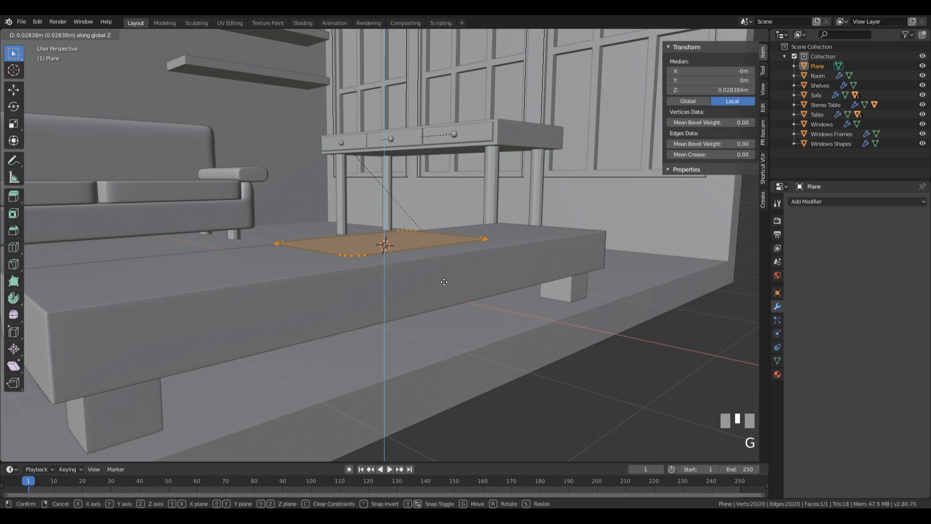
left_click(442, 280)
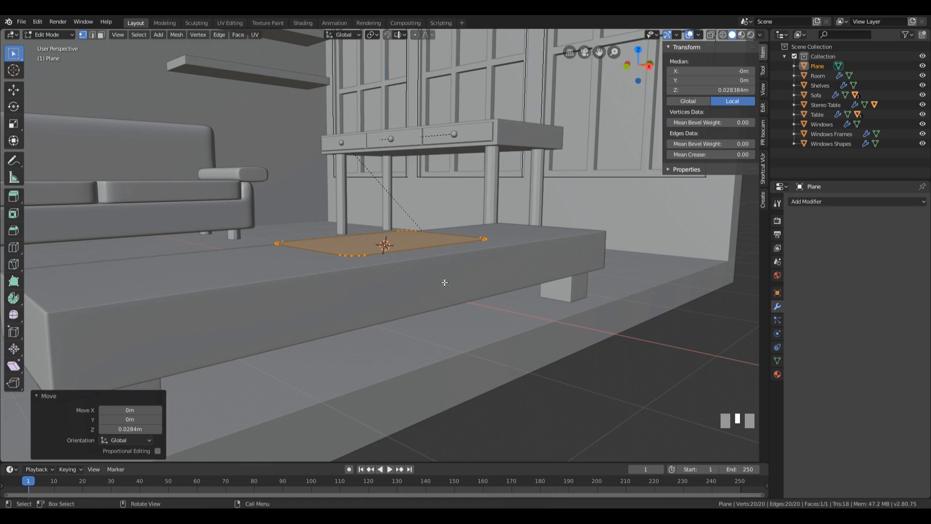
Step: Extrude the rounded plane upward about 0.089 m to form a thin slab
middle_click_drag(398, 266, 328, 134)
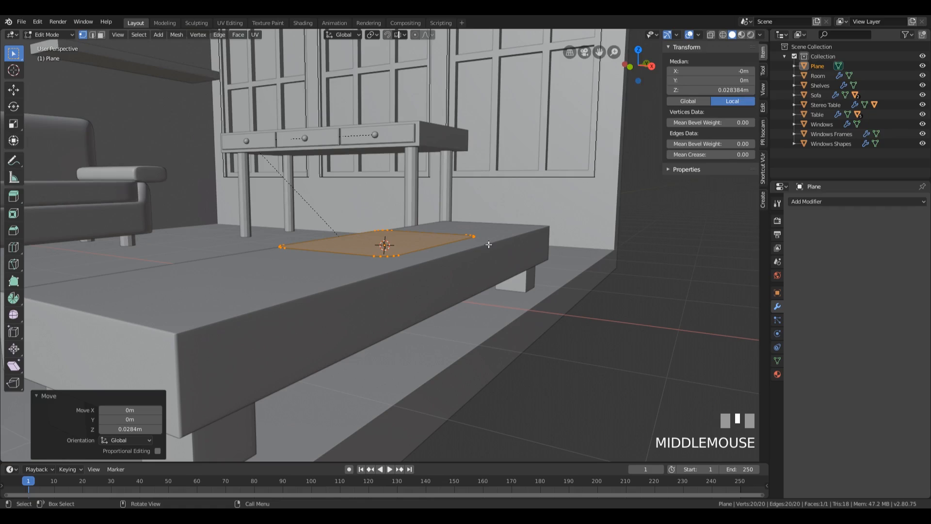
middle_click_drag(488, 244, 477, 264)
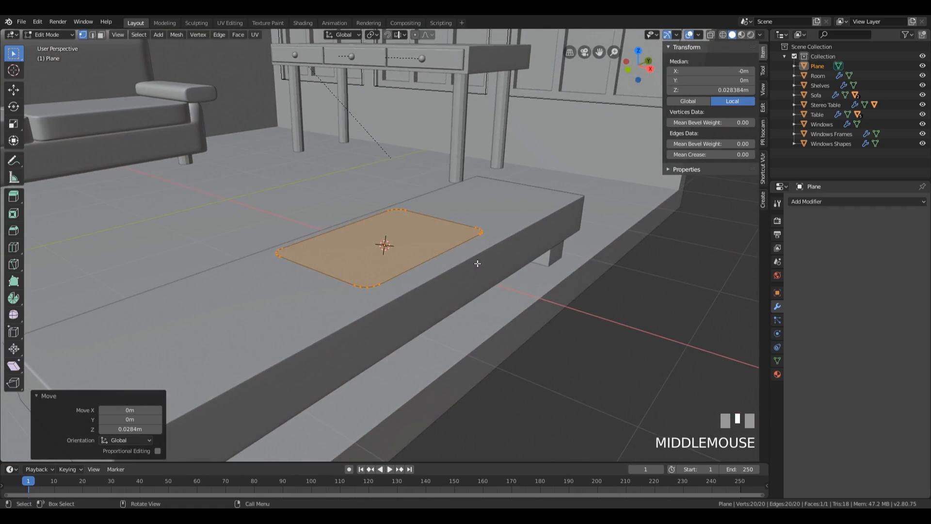
key("e")
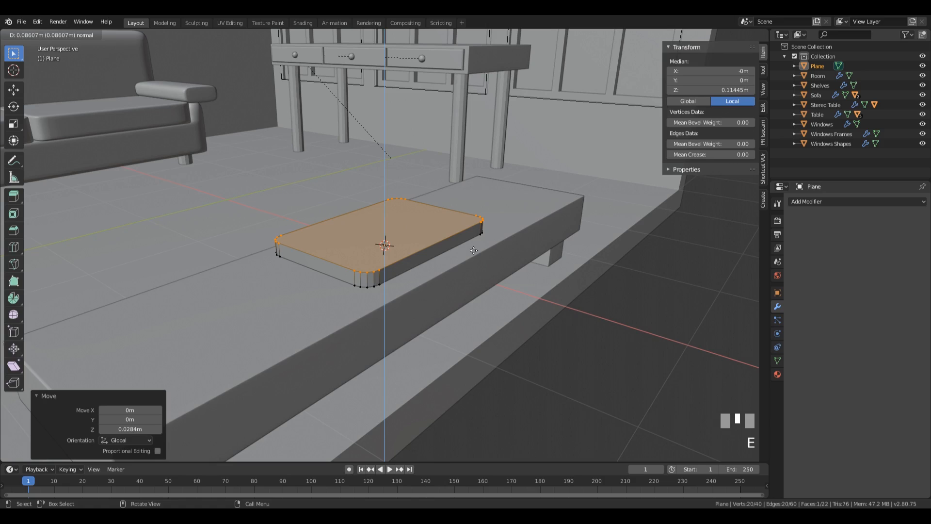
left_click(474, 250)
middle_click_drag(474, 251, 442, 276)
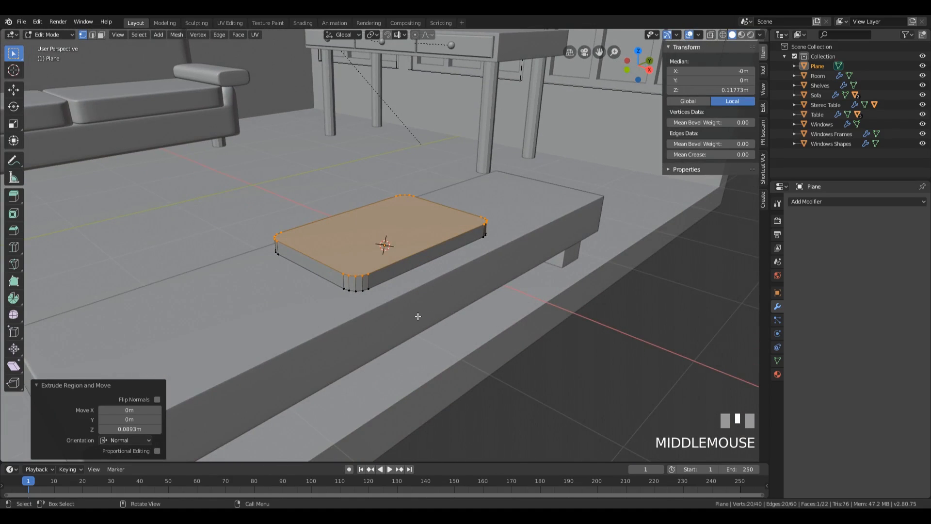
Step: Return to Object Mode and rename the rounded slab object as Player
key("Tab")
double_click(846, 66)
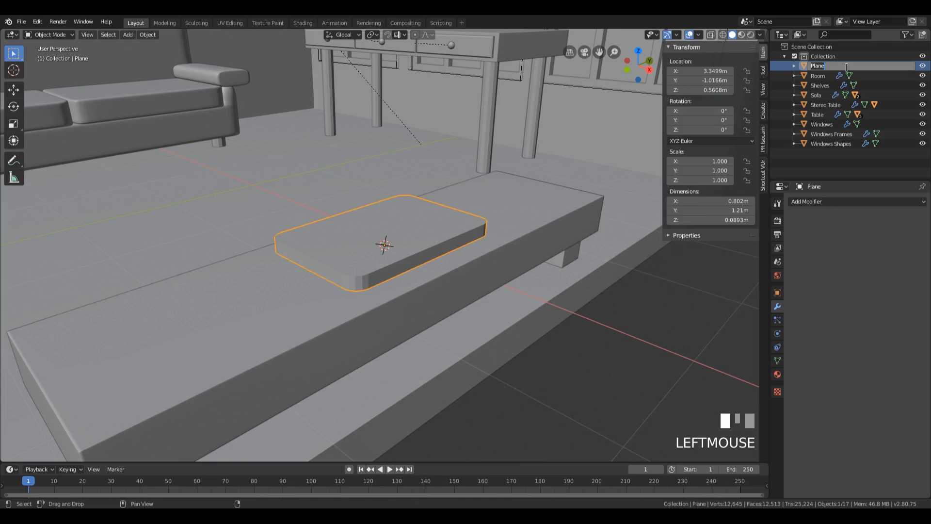
type("Player")
key("Return")
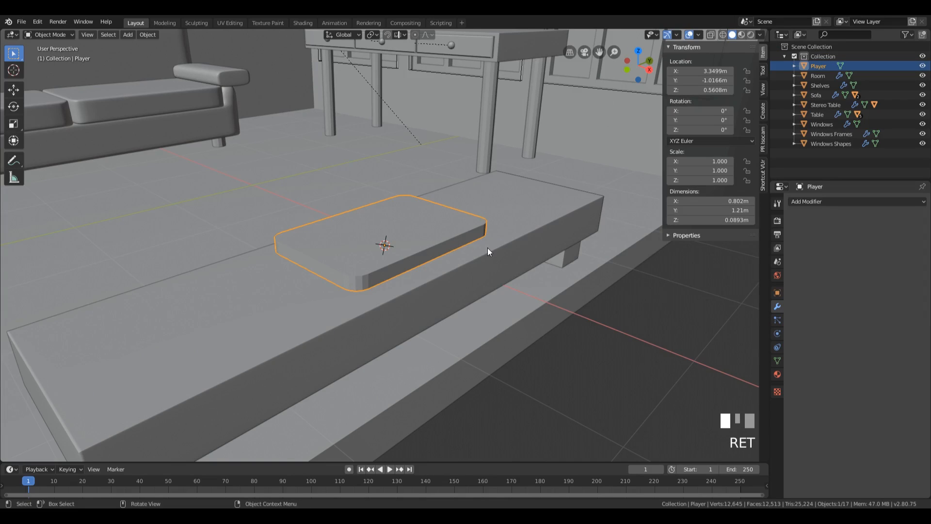
Step: Add another 2 m plane at the 3D cursor and scale its mesh down by about 0.25
key("shift+a")
mouse_move(480, 249)
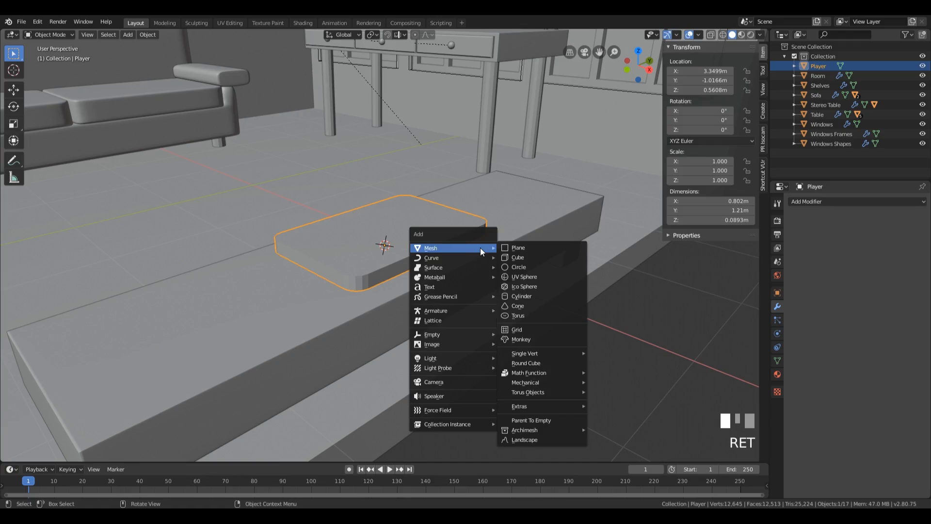
left_click(524, 249)
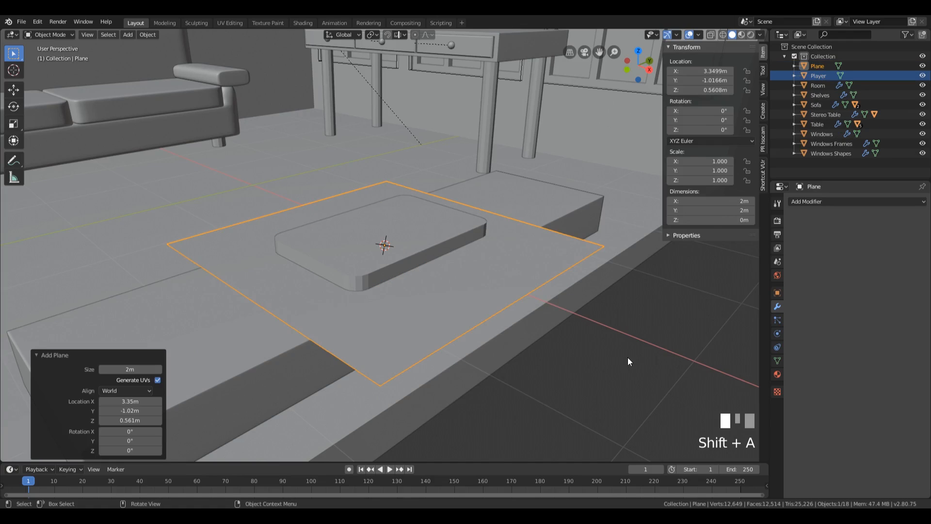
key("Tab")
key("s")
left_click(458, 285)
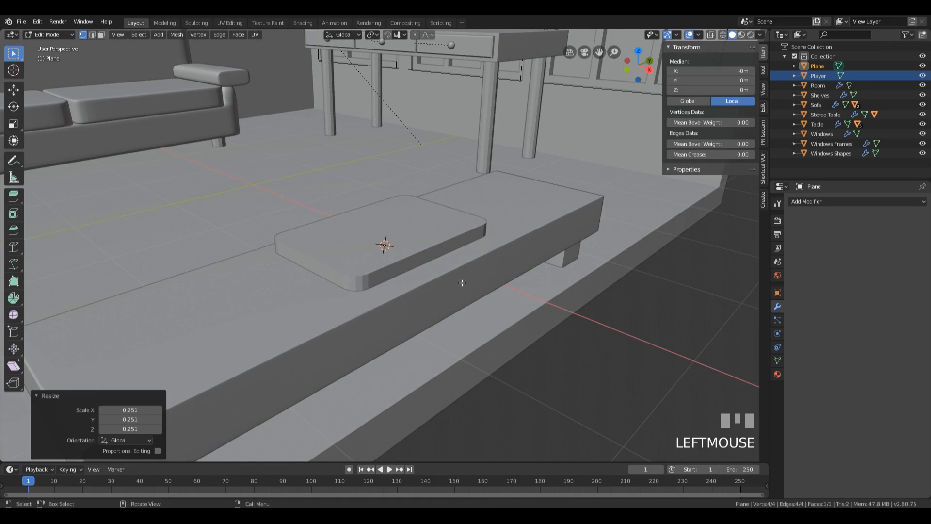
Step: In wireframe top view, scale the small plane by about 0.185 and move it about 0.285 m in X and -0.476 m in Y, near the slab's corner
key("KP_7")
key("z")
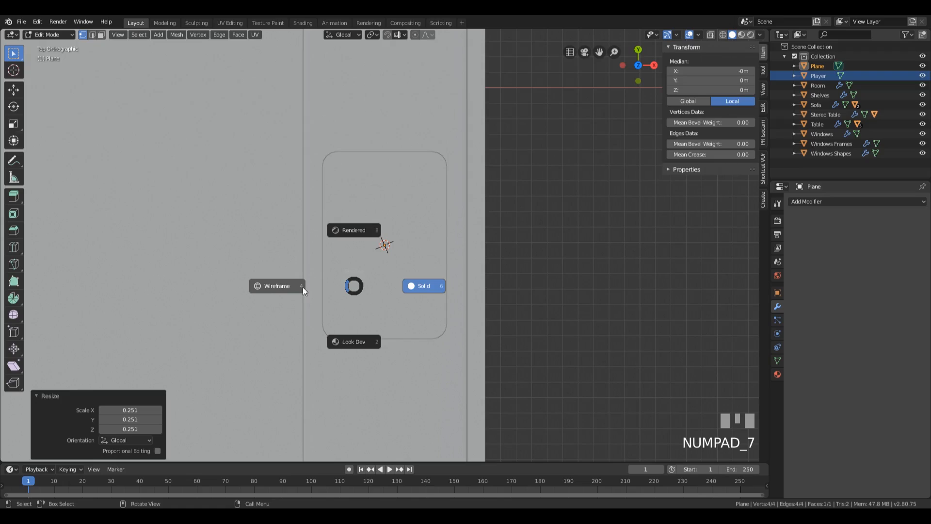
left_click(265, 293)
key("s")
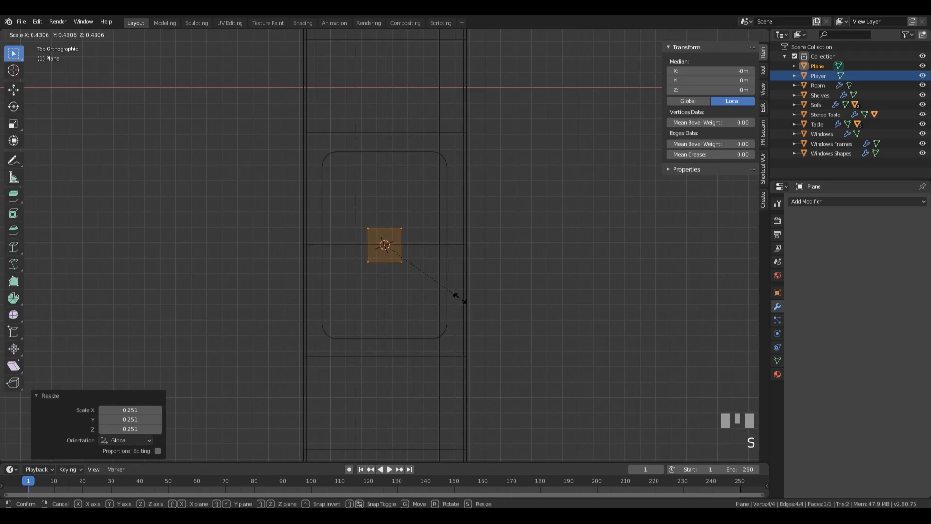
left_click(418, 266)
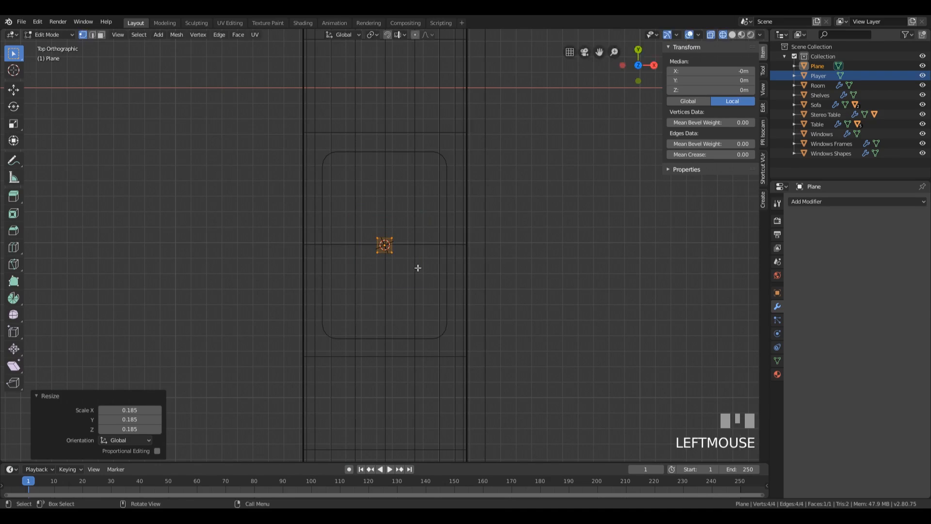
key("g")
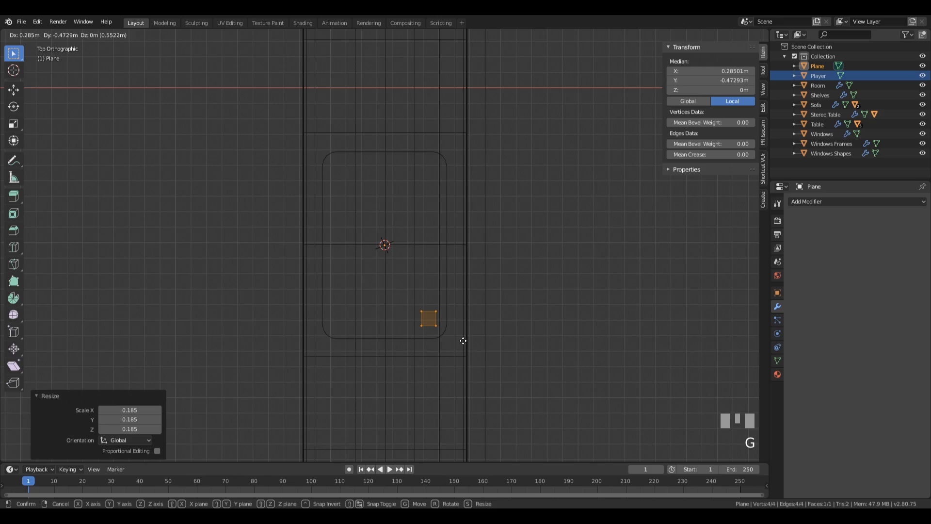
left_click(461, 339)
left_click(818, 201)
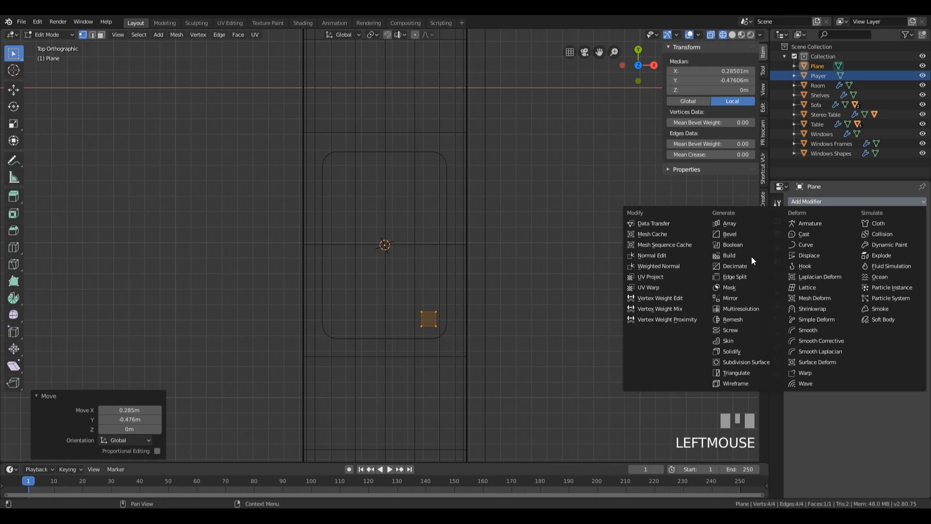
left_click(737, 292)
left_click(920, 217)
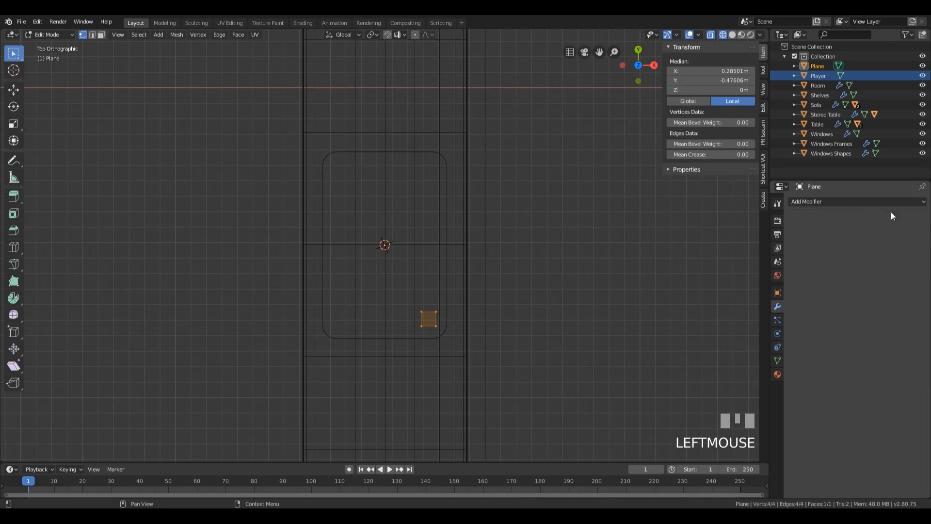
Step: Add a Mirror modifier to the small plane and mirror it across both the X and Y axes
left_click(854, 201)
left_click(744, 298)
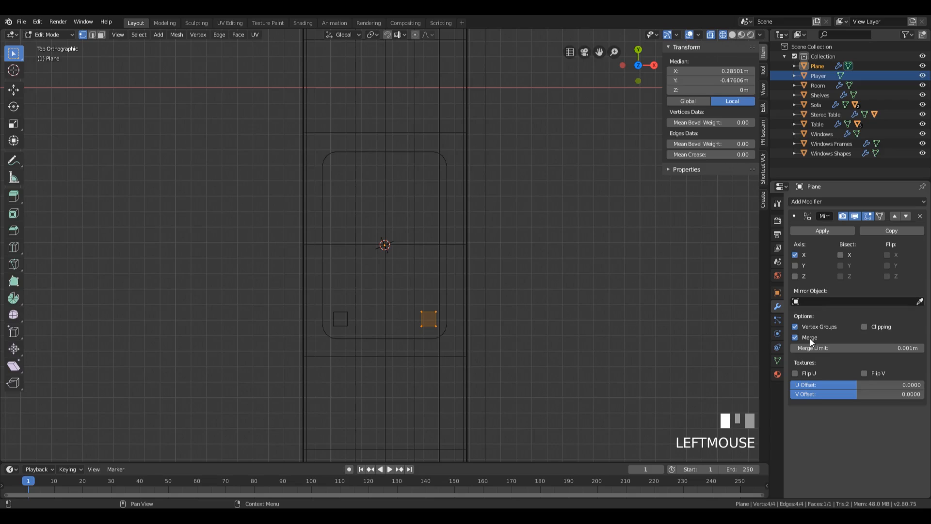
left_click(797, 267)
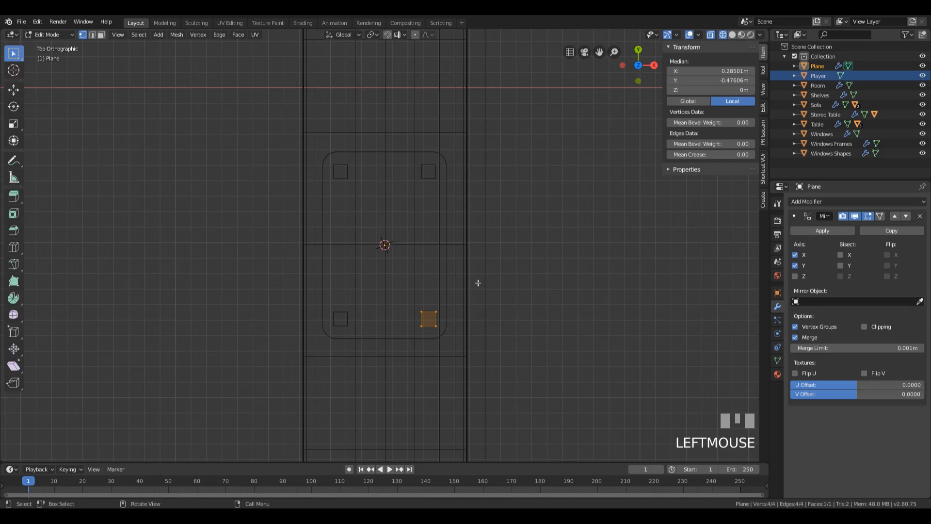
Step: Extrude the small plane upward about 0.03 m to reach the underside of the player slab
middle_click_drag(473, 302, 542, 223)
key("KP_3")
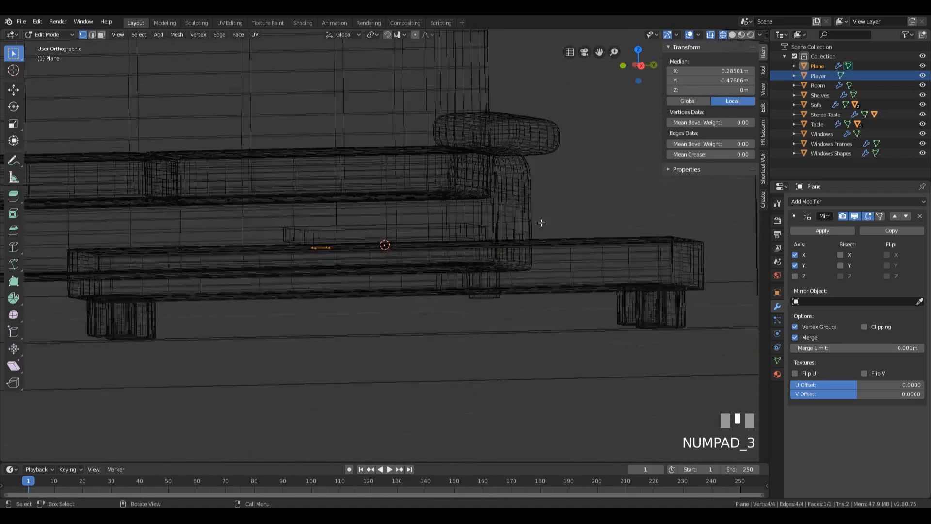
scroll(369, 232, "up", 3)
middle_click_drag(366, 252, 401, 257, "shift")
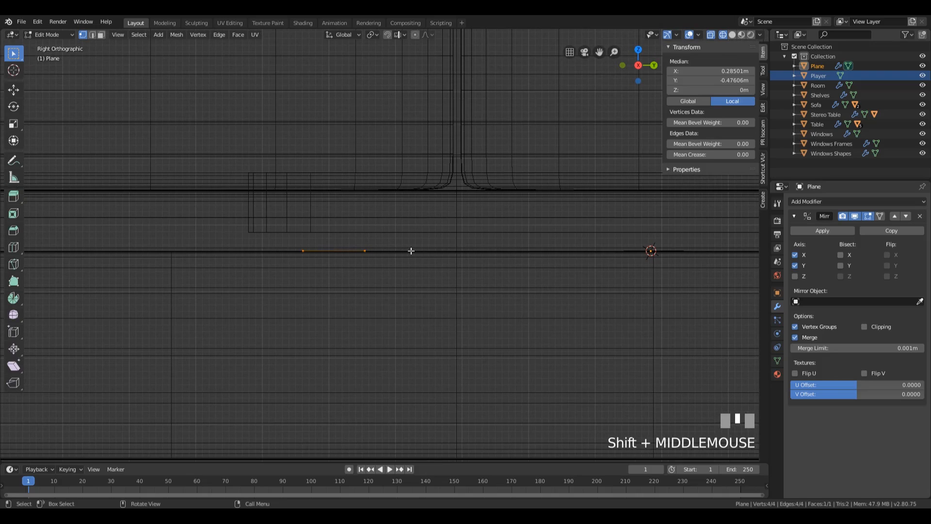
key("e")
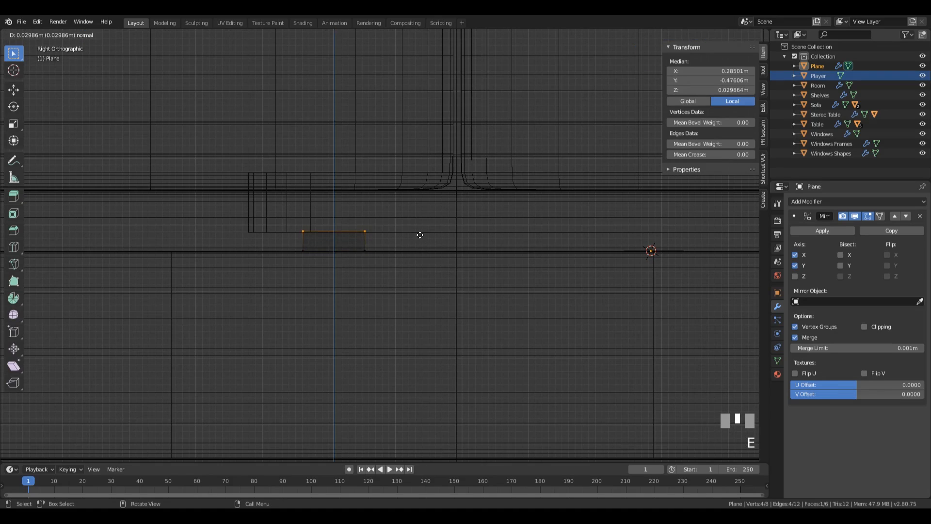
left_click(418, 234)
Step: Return to Object Mode and rename the mirrored legs object as Player Legs
middle_click_drag(418, 233, 388, 277)
scroll(468, 230, "down", 3)
key("Tab")
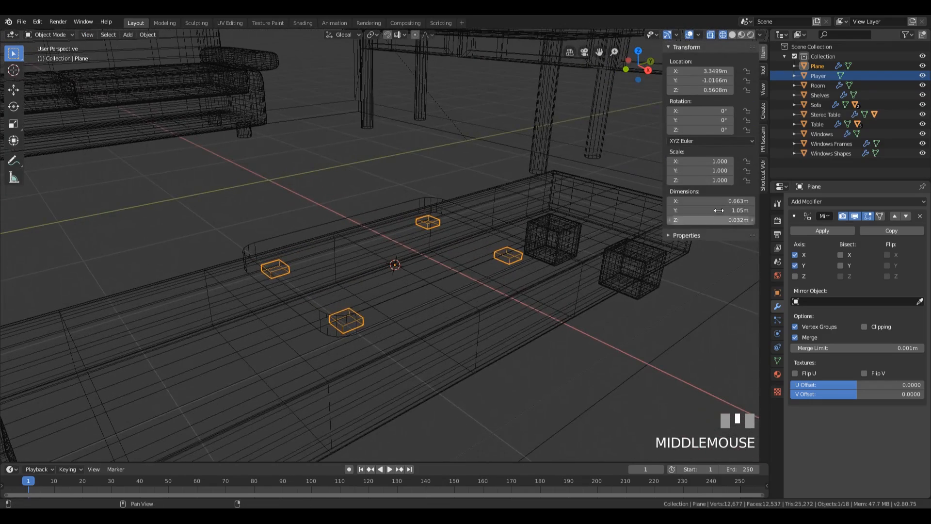
left_click(817, 65)
type("Pl")
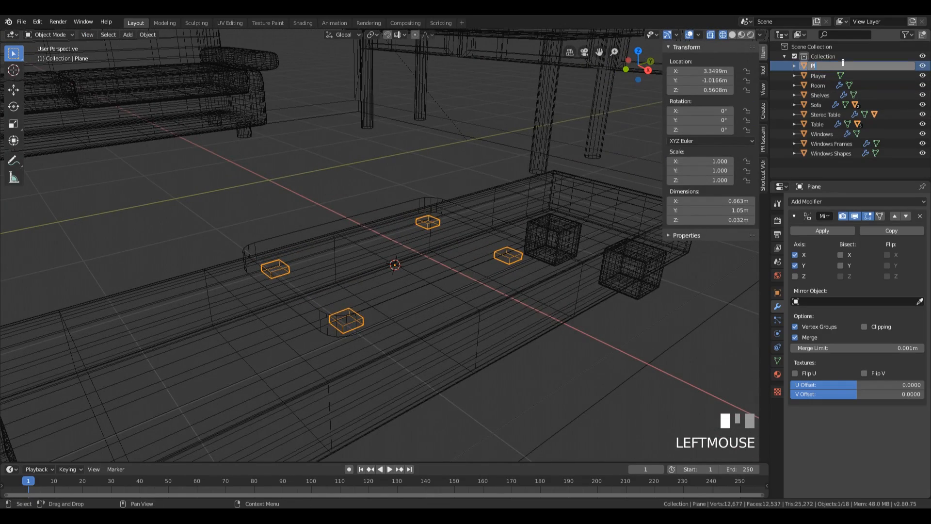
type("ayer Legs")
key("Return")
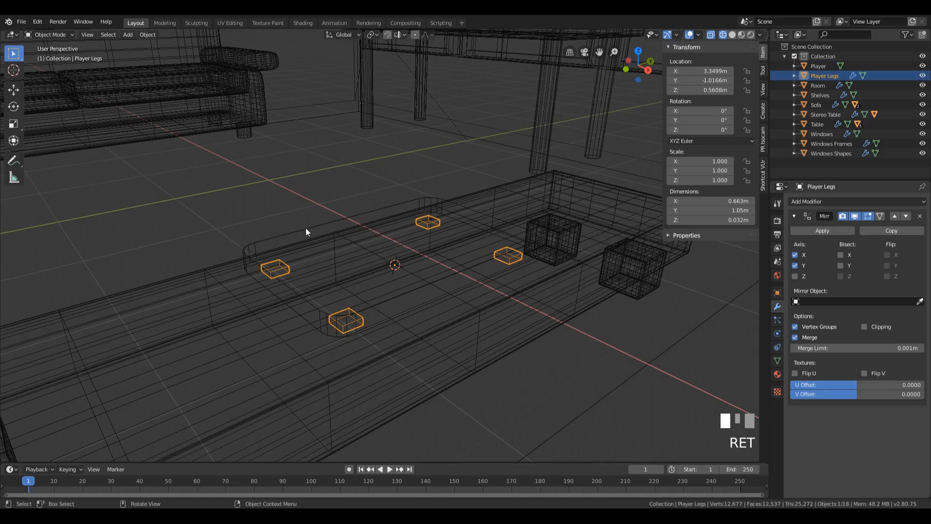
Step: Parent Player Legs to the Player object using Object (Keep Transform)
left_click(327, 226, "shift")
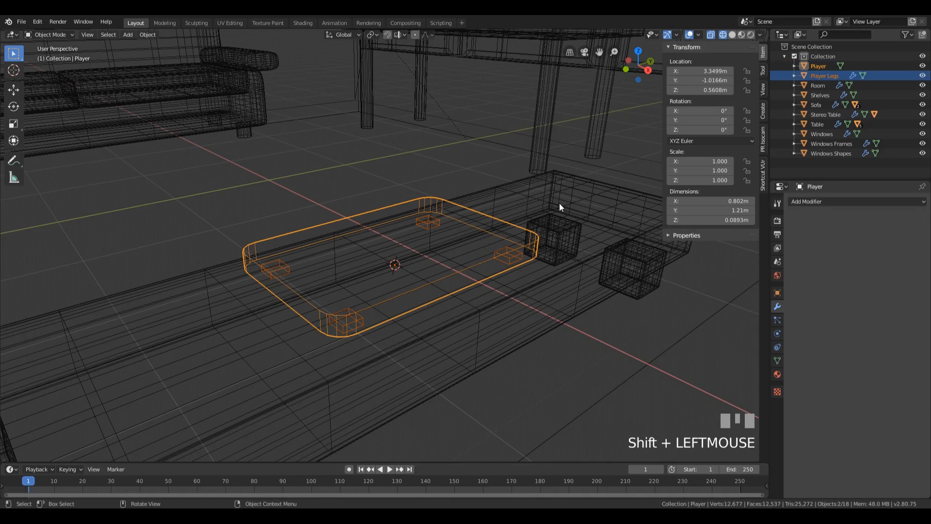
key("ctrl+p")
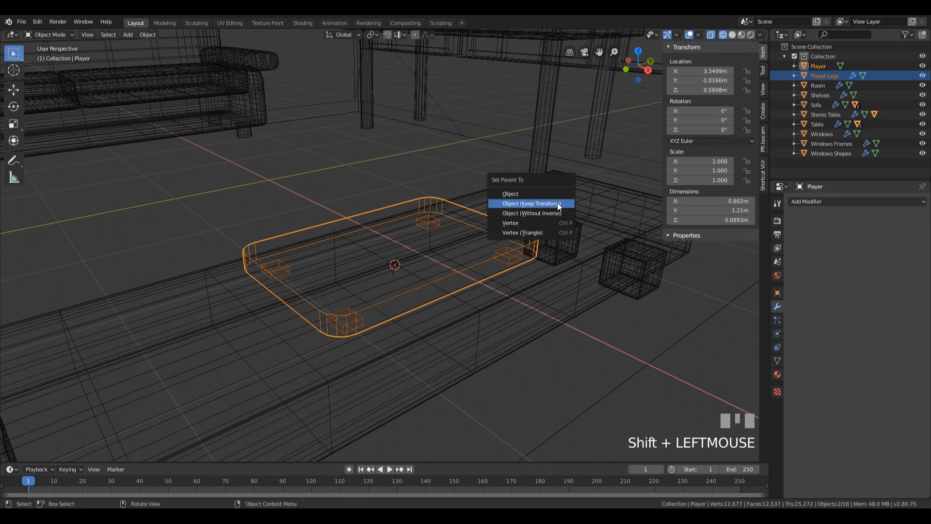
left_click(531, 203)
Step: Switch to solid shading, enter Edit Mode on Player and snap the 3D cursor to the selected geometry
middle_click_drag(378, 275, 514, 219)
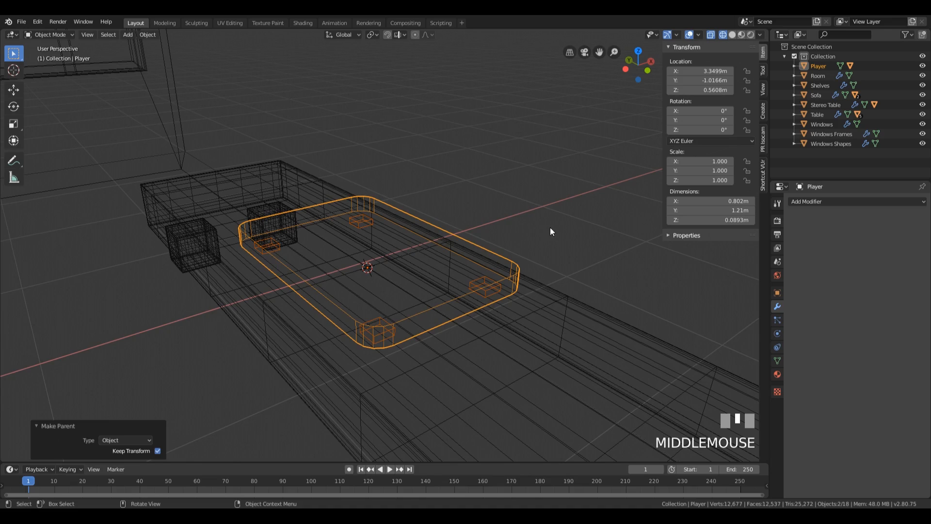
key("z")
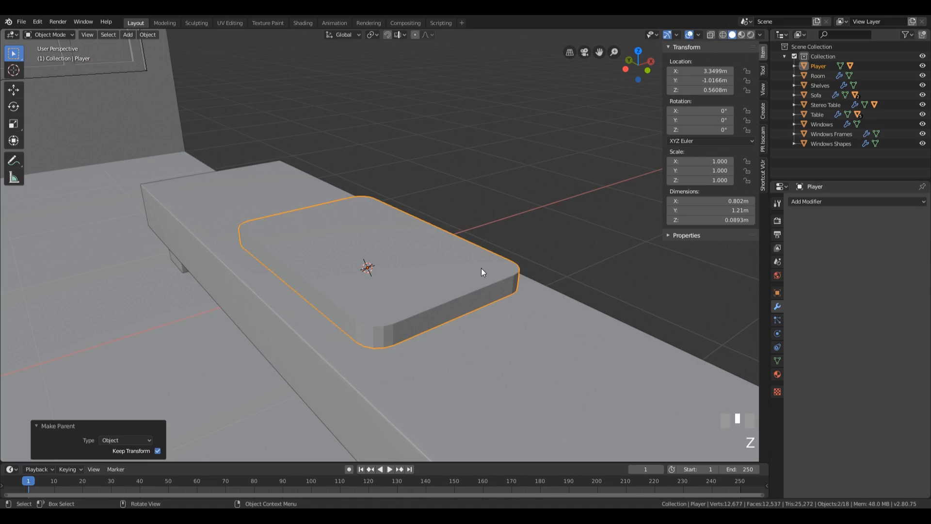
key("Tab")
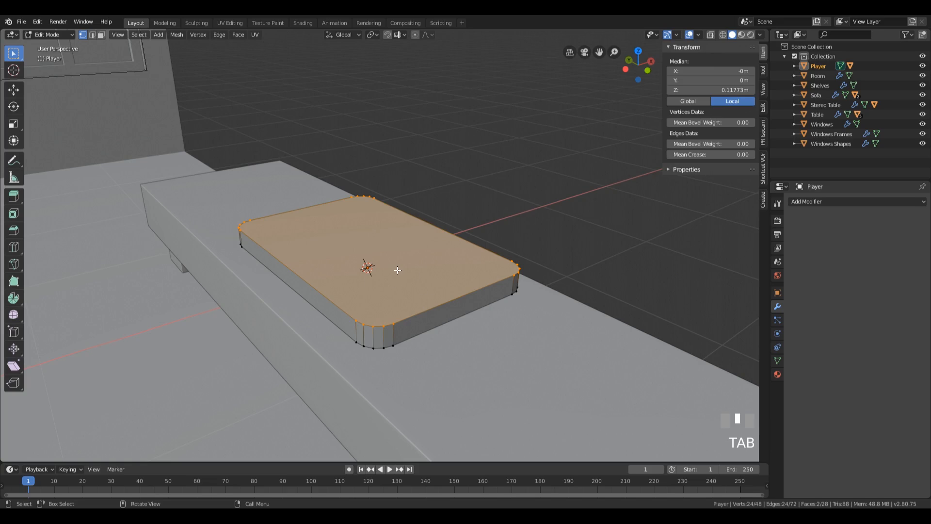
middle_click_drag(398, 270, 295, 232)
middle_click_drag(456, 201, 481, 178)
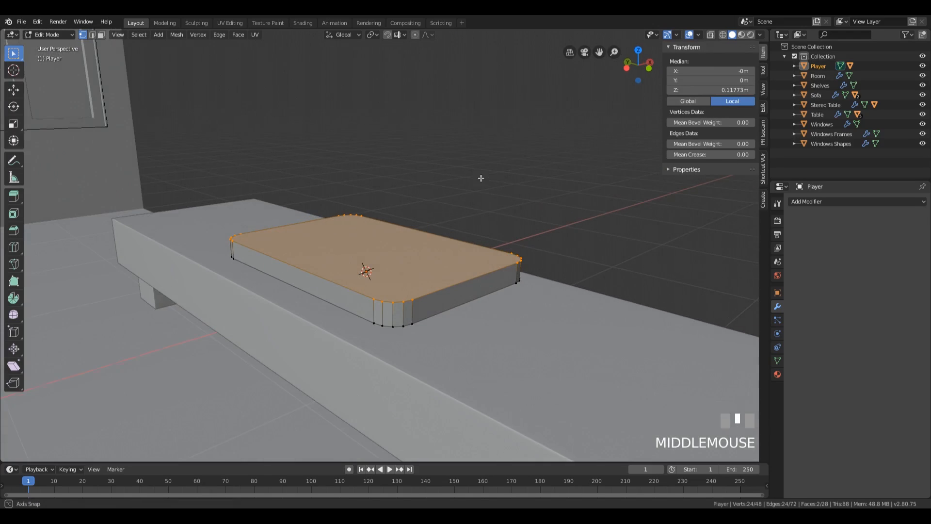
key("shift+s")
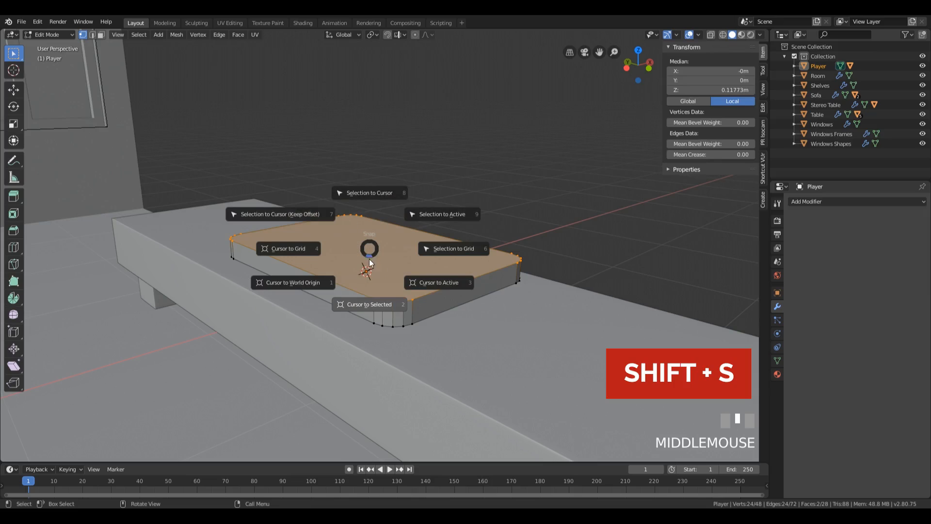
left_click(368, 305)
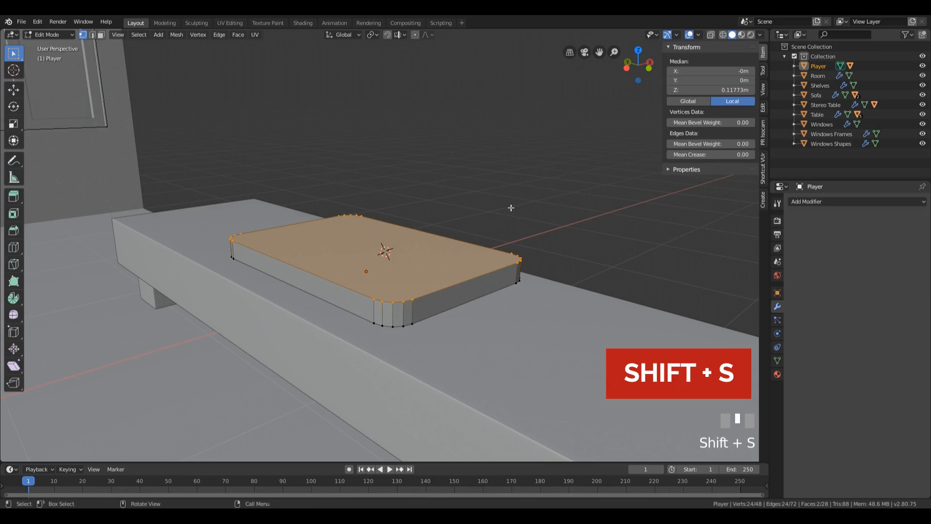
Step: Select only the Player's top face in face select mode and snap the 3D cursor to it
middle_click_drag(383, 291, 536, 238)
key("3")
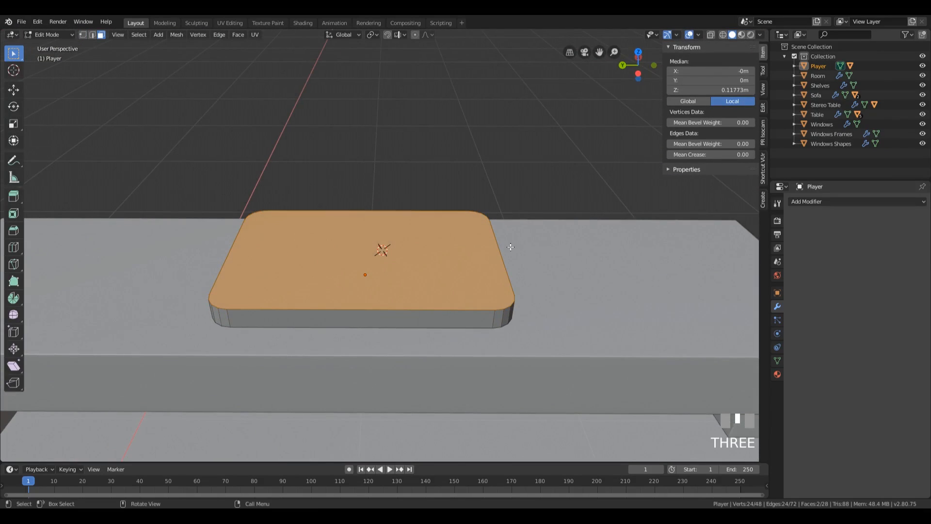
left_click(366, 246)
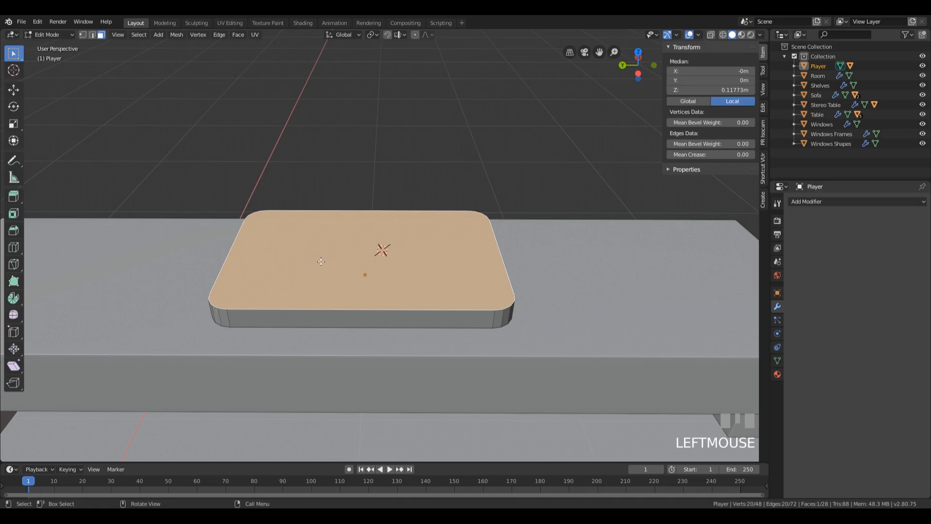
middle_click_drag(321, 261, 461, 200)
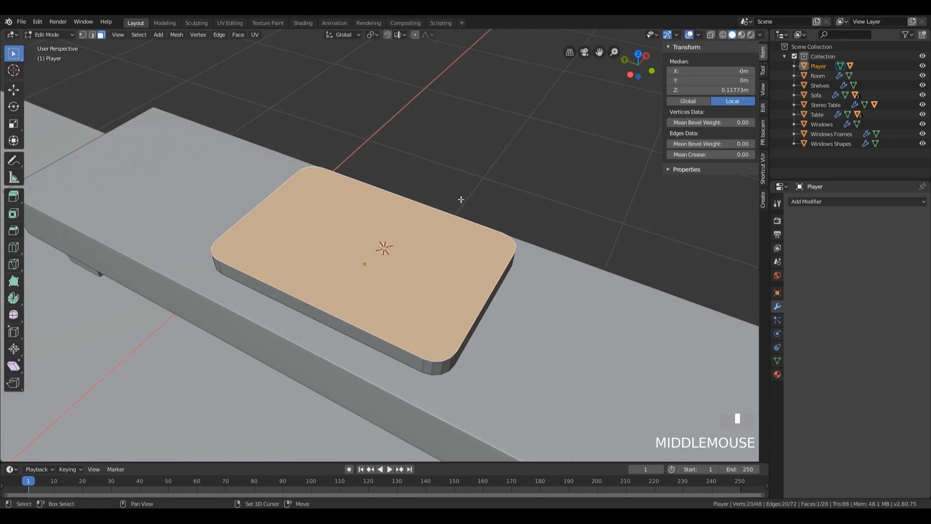
key("shift+s")
left_click(464, 254)
Step: Return to Object Mode and add a mesh circle with 24 vertices and 1 m radius at the 3D cursor
middle_click_drag(463, 255, 490, 194)
key("Tab")
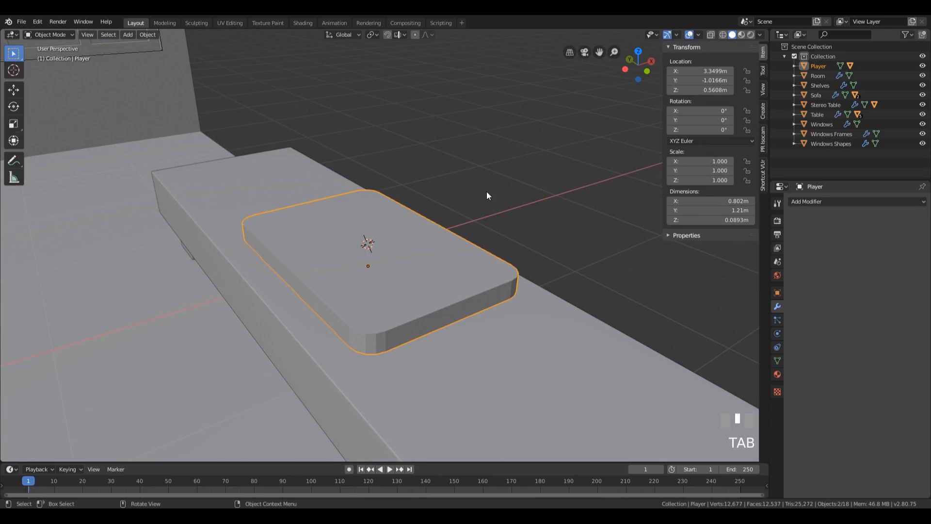
key("shift+a")
mouse_move(450, 219)
left_click(494, 237)
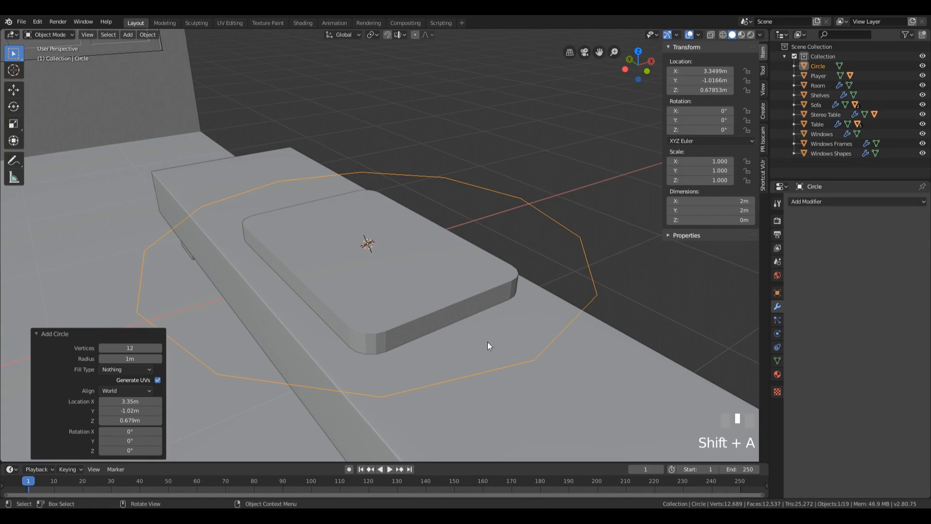
left_click(129, 345)
type("24")
key("KP_Enter")
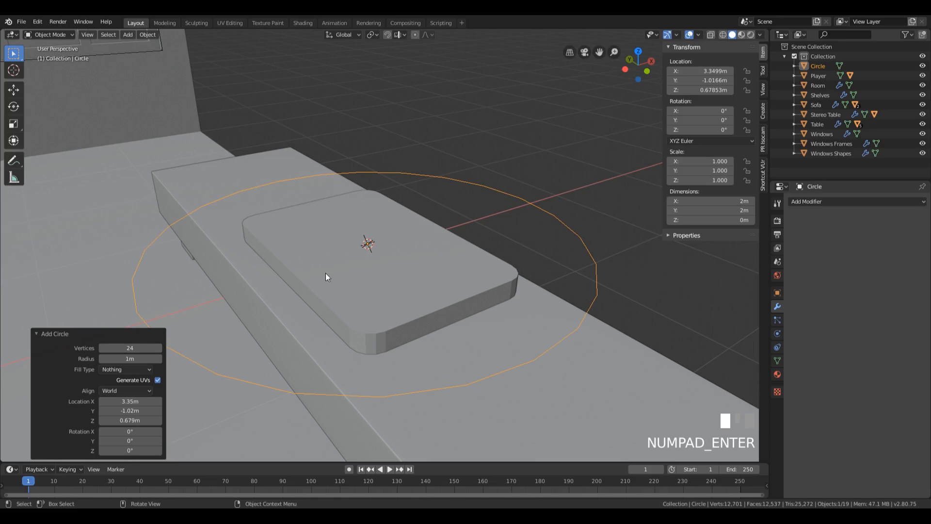
Step: Scale the circle's vertices in Edit Mode by about 0.299 so it fits on the player's top
key("Tab")
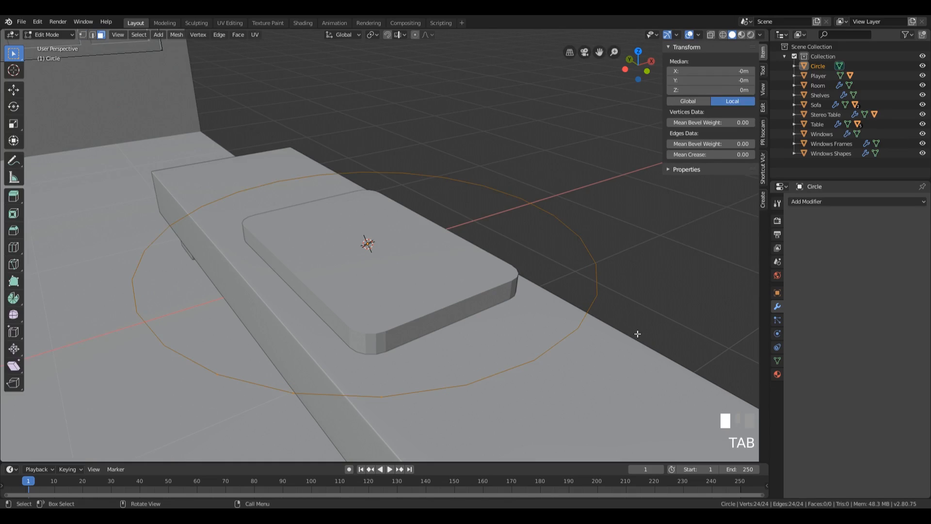
key("1")
key("s")
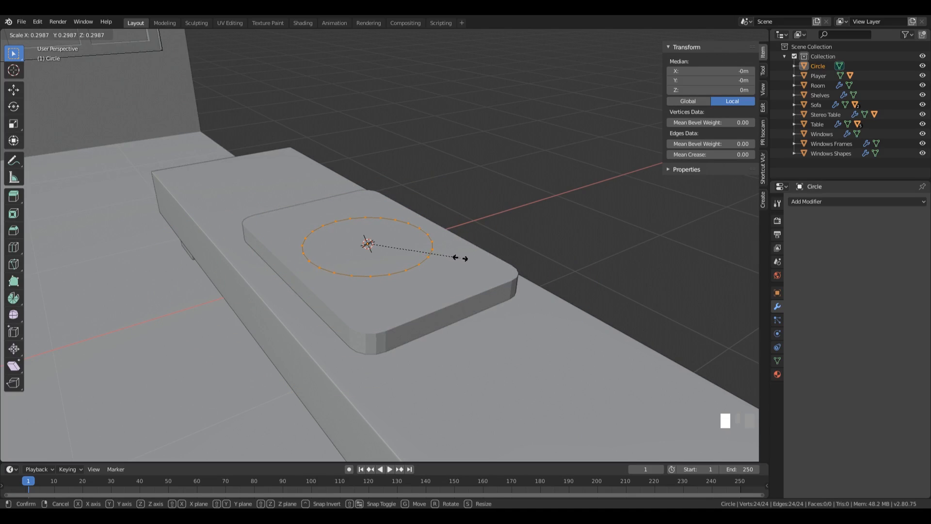
left_click(466, 258)
Step: Fill the circle with a face and extrude it upward about 0.027 m into a disc
middle_click_drag(526, 237, 489, 257)
scroll(520, 250, "up", 1)
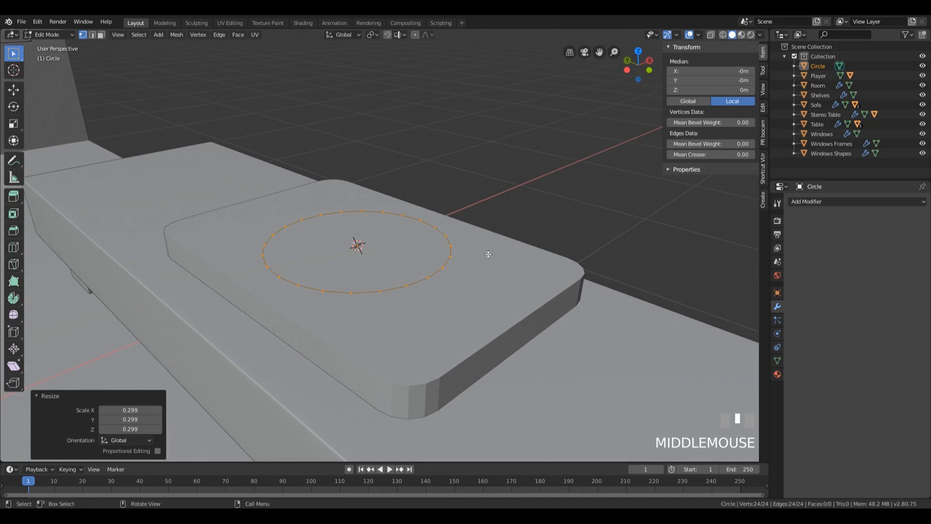
middle_click_drag(494, 269, 453, 266)
key("f")
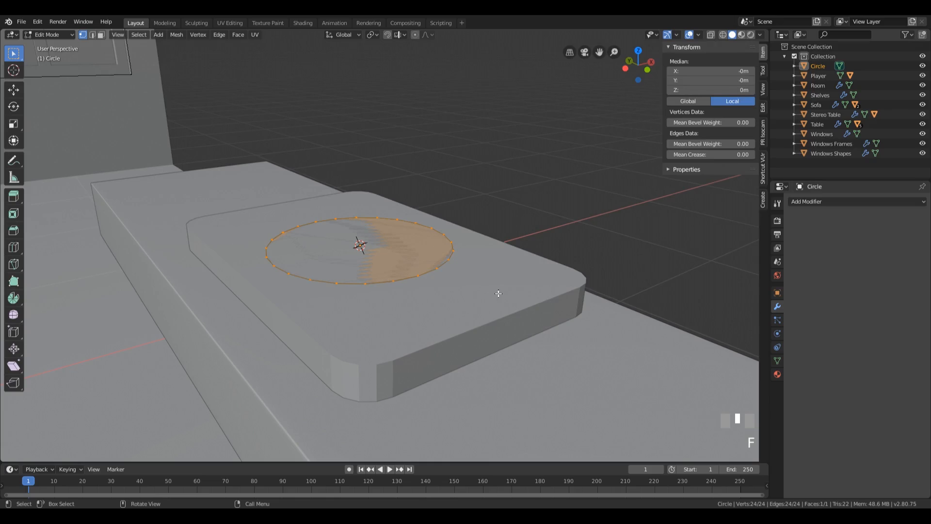
key("e")
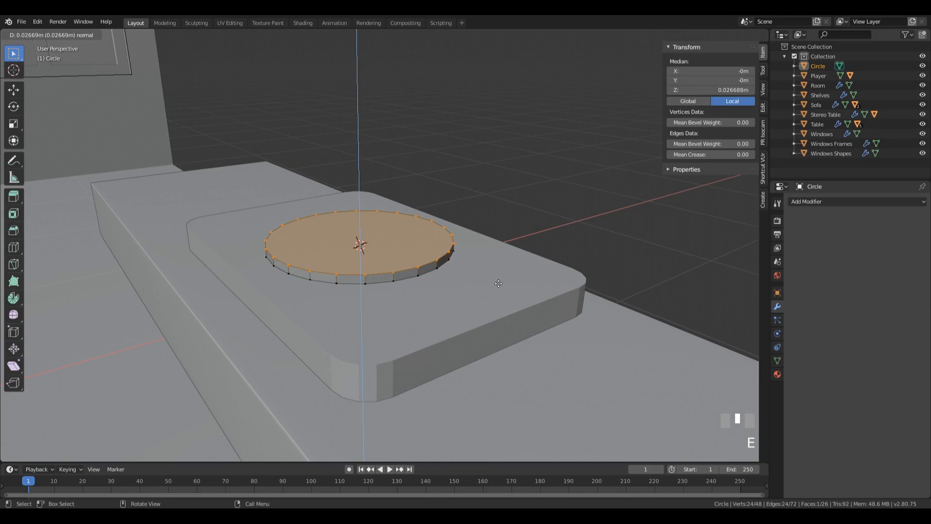
left_click(498, 284)
Step: Taper the disc by scaling its top face by about 0.899, and inset that face about 0.127 m
key("s")
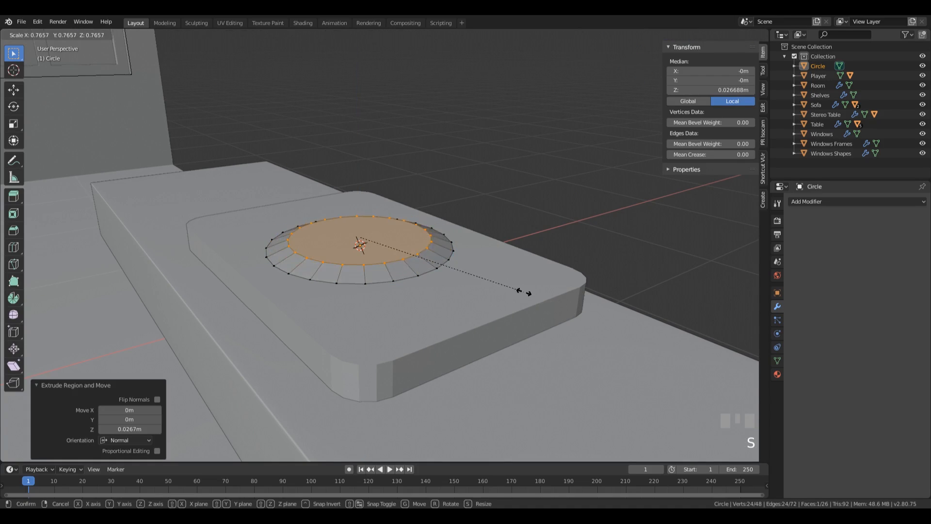
left_click(549, 300)
key("i")
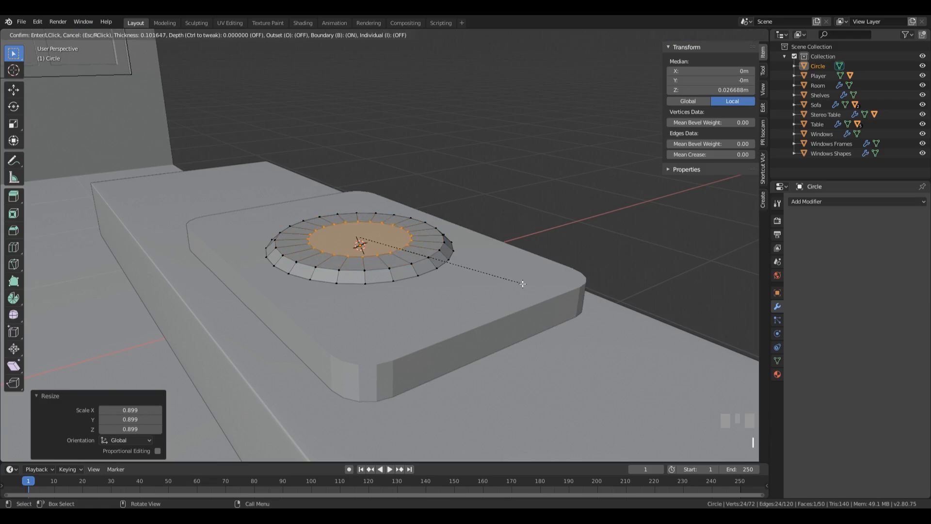
left_click(517, 280)
Step: Extrude the inset face down about 0.013 m and scale it by about 0.843 to form a central recess
key("e")
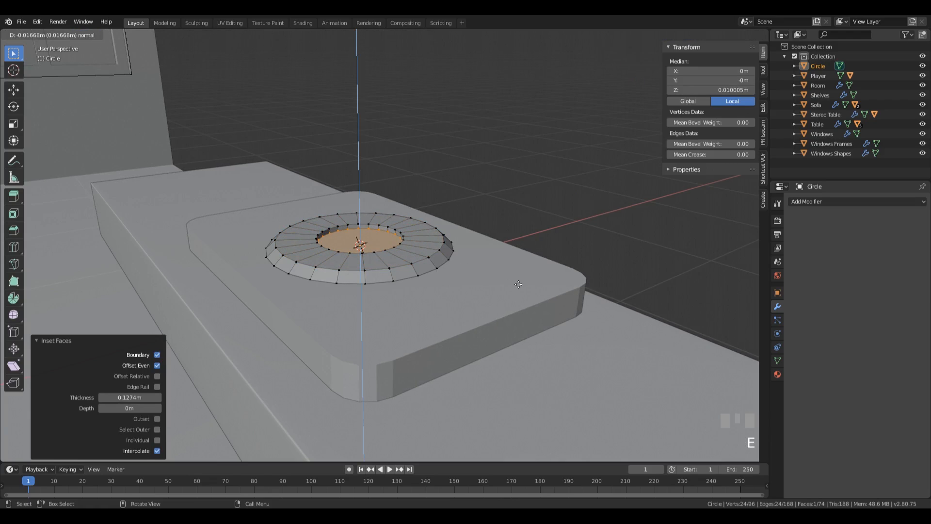
left_click(518, 284)
key("s")
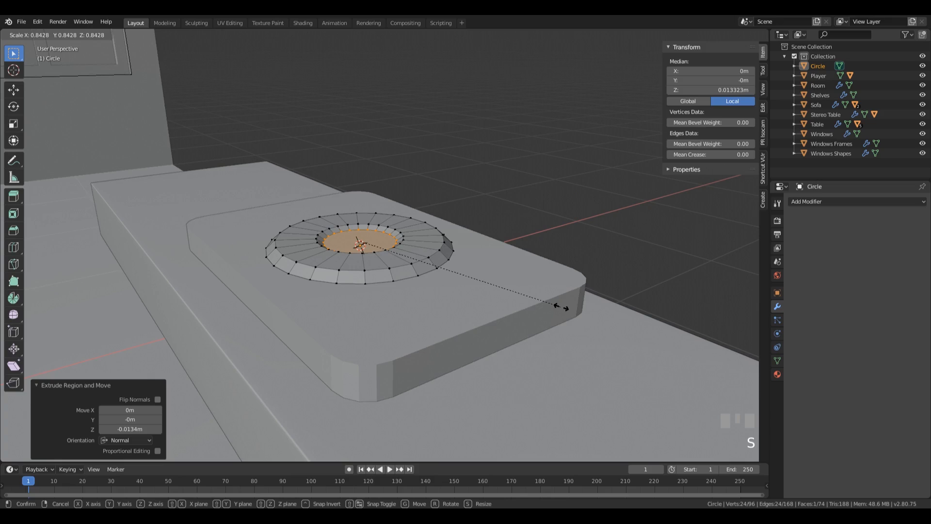
left_click(561, 306)
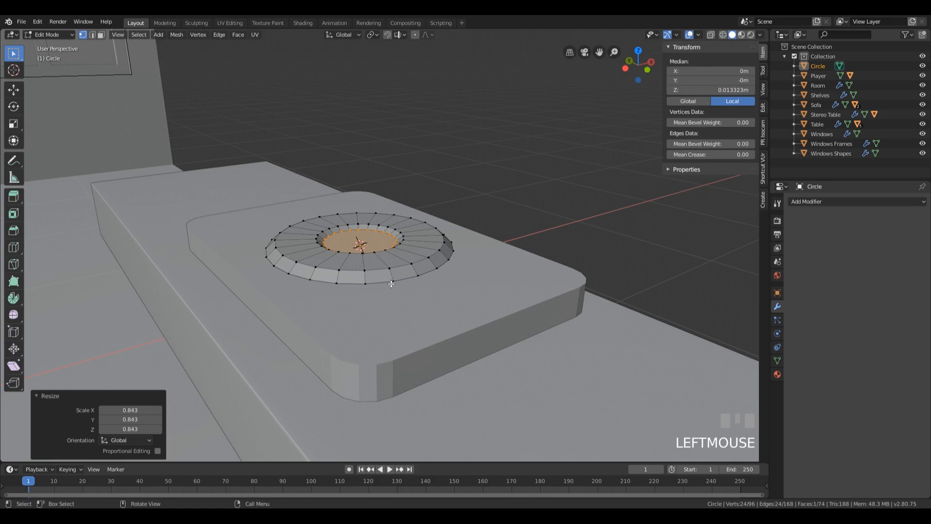
Step: Return to Object Mode and rename the recessed disc object as Player
key("Tab")
middle_click_drag(293, 261, 388, 247)
double_click(813, 66)
type("Player")
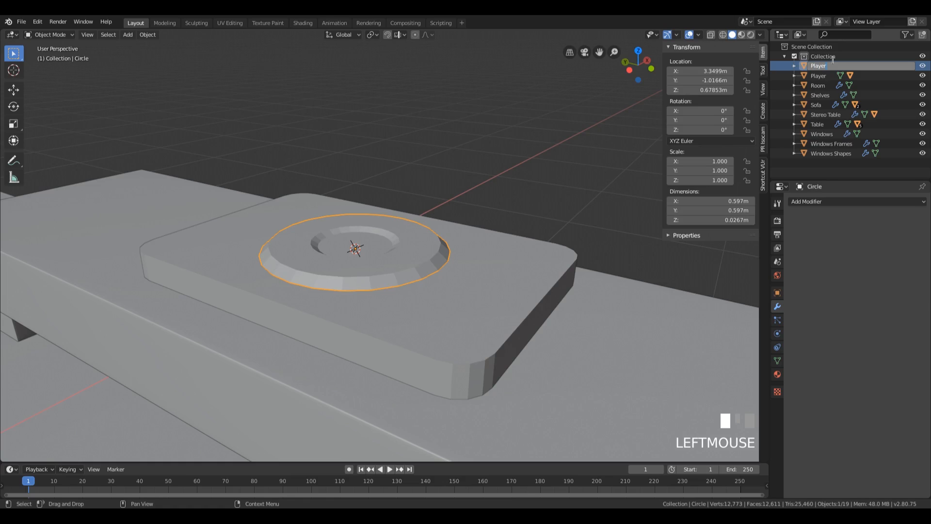
key("Return")
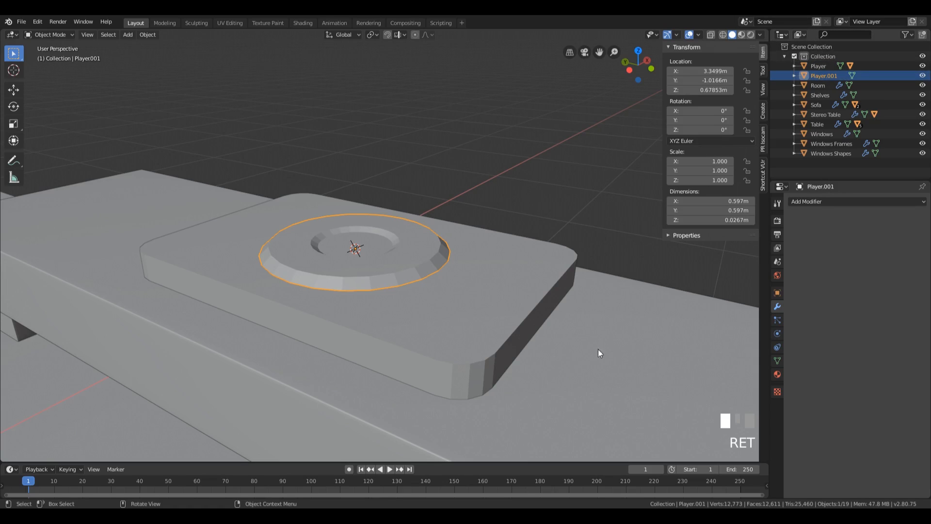
Step: Add another mesh circle with 24 vertices and 1 m radius at the 3D cursor
middle_click_drag(482, 313, 482, 254)
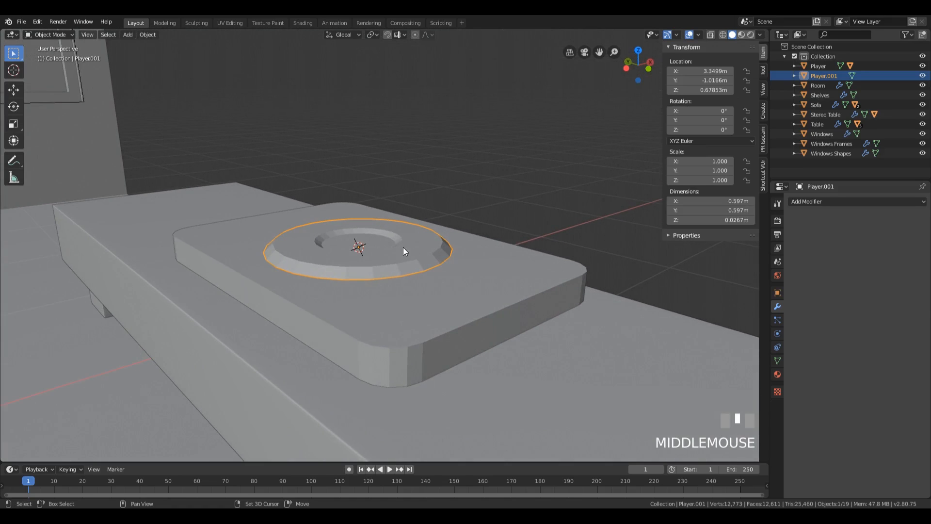
key("shift+a")
mouse_move(403, 247)
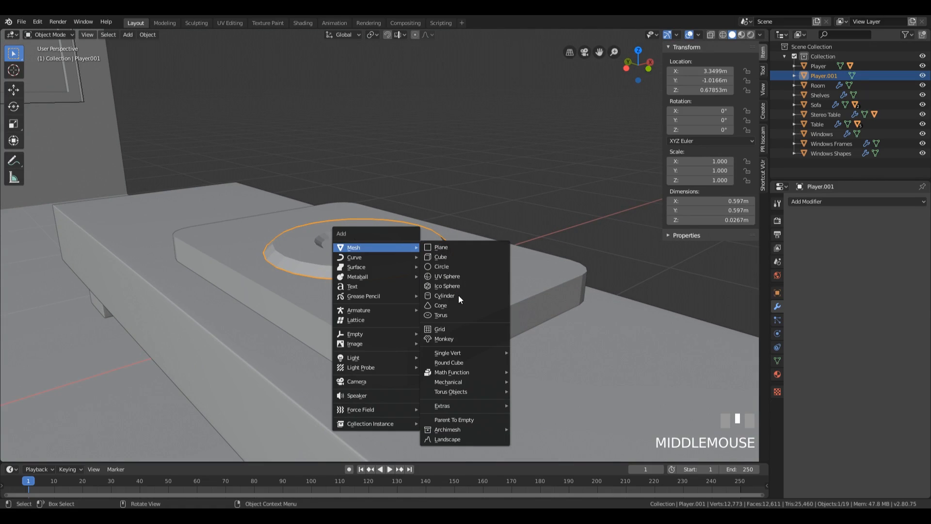
left_click(458, 266)
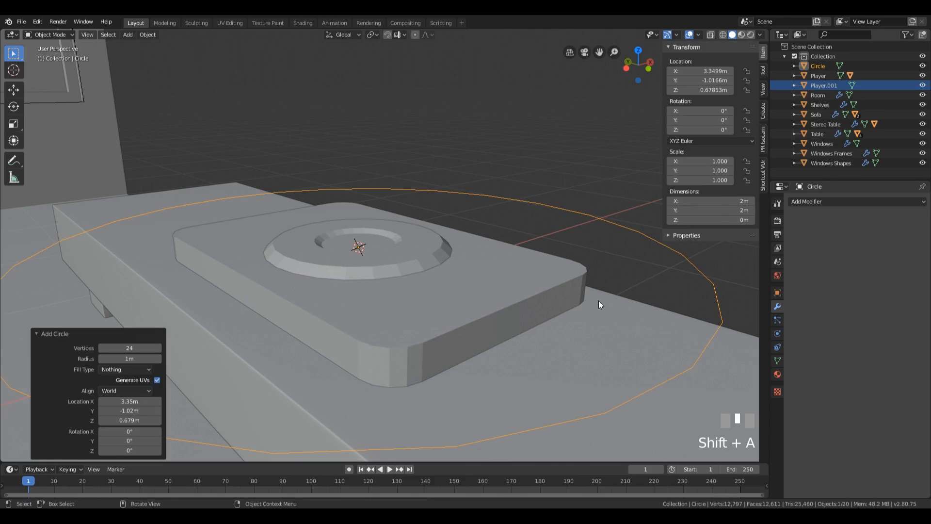
Step: In the right orthographic view, raise the new circle about 0.03 m along Z to the platter's top
key("KP_3")
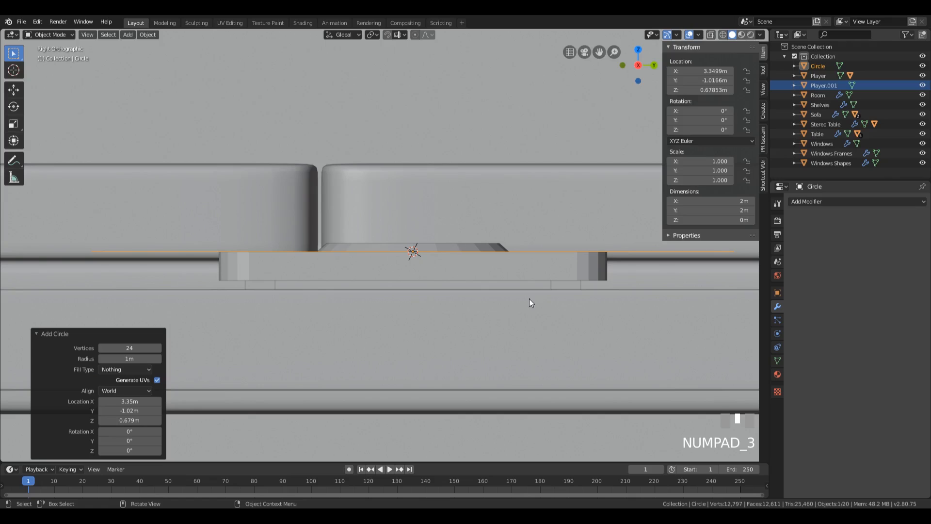
key("g")
key("z")
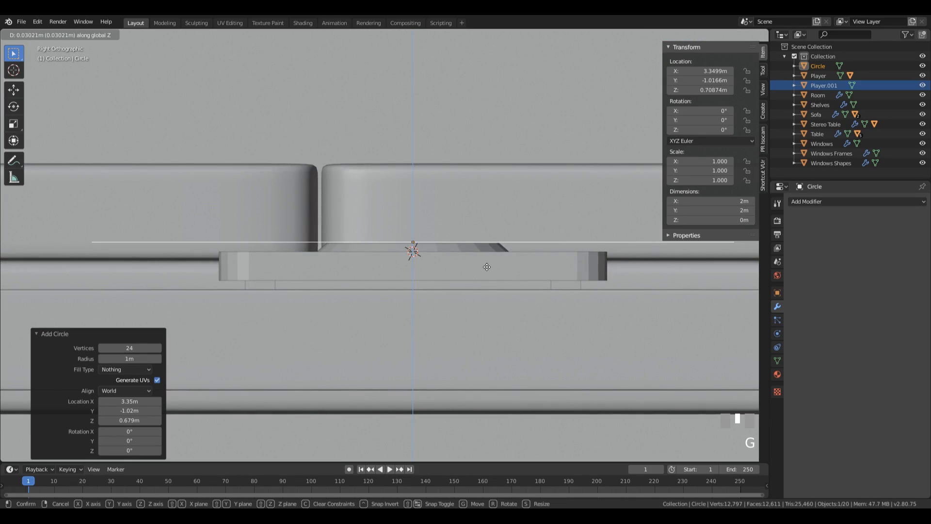
left_click(487, 266)
Step: Scale the circle's vertices in Edit Mode by about 0.364 and again by about 0.931, leaving it slightly wider than the platter
middle_click_drag(461, 278, 450, 263)
key("Tab")
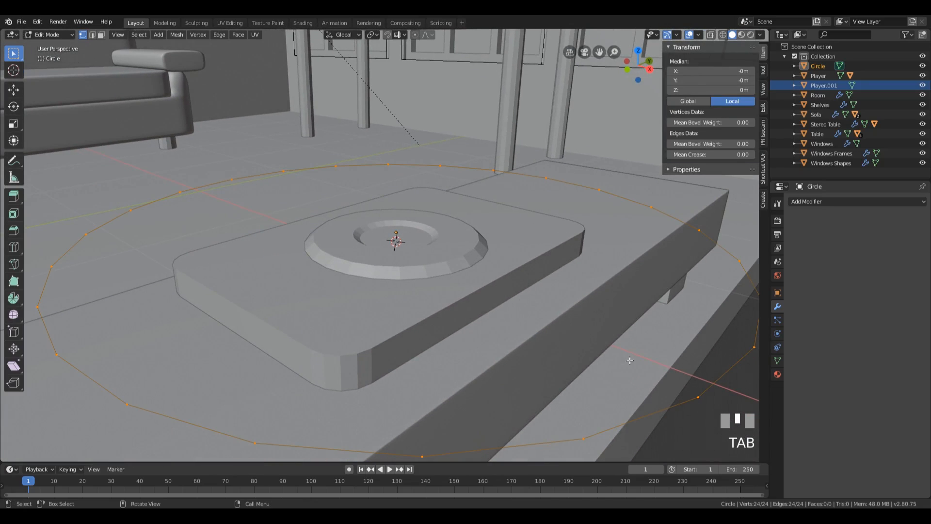
key("s")
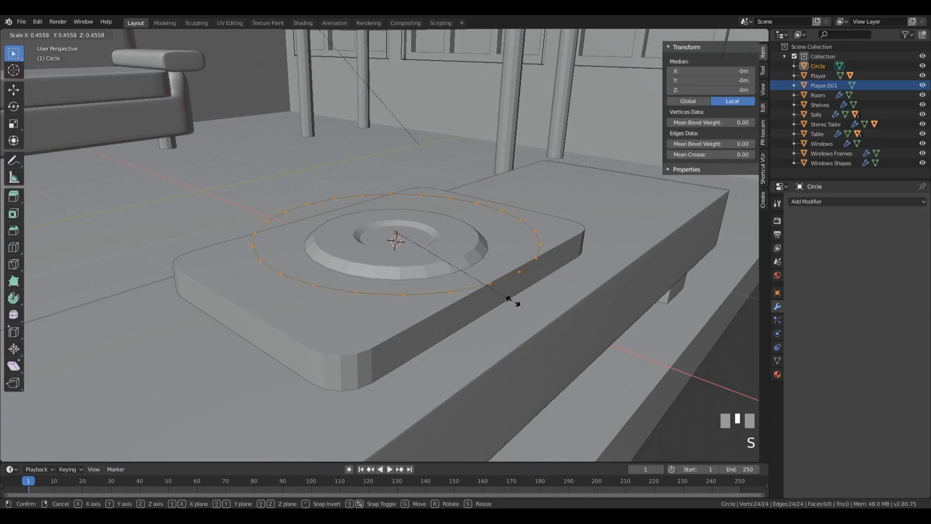
left_click(493, 285)
middle_click_drag(493, 285, 478, 317)
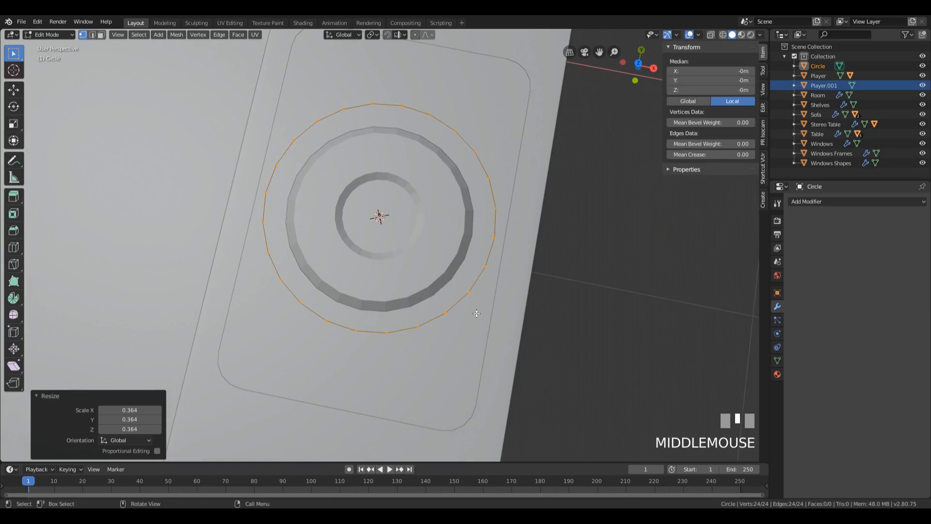
scroll(477, 316, "down", 2)
key("s")
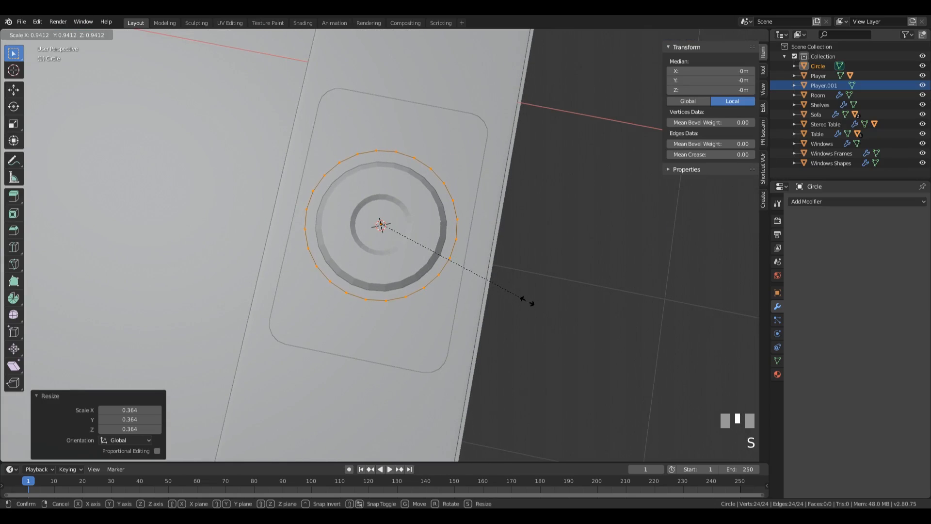
left_click(531, 301)
middle_click_drag(531, 302, 456, 253)
scroll(456, 253, "up", 1)
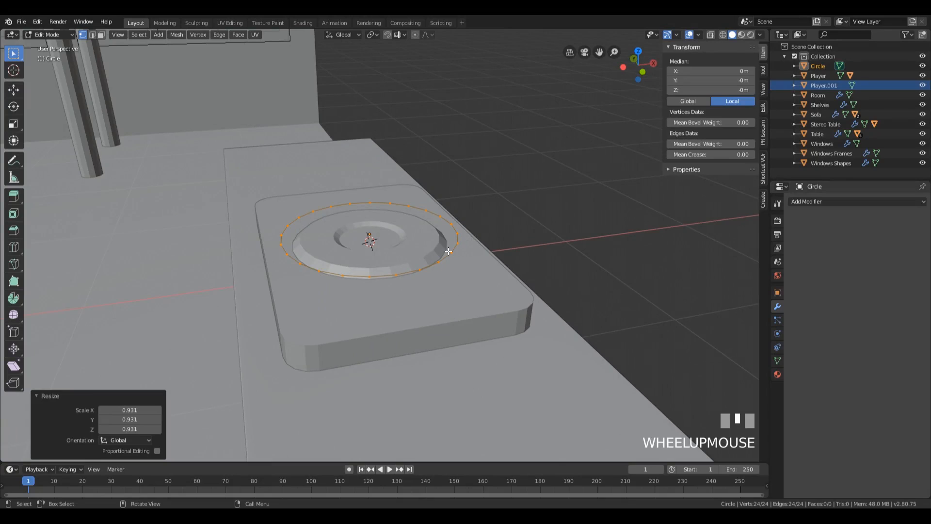
Step: Fill the circle with a face, inset it about 0.32 m, and delete the small inner face to open a centre hole
key("f")
middle_click_drag(524, 296, 510, 281)
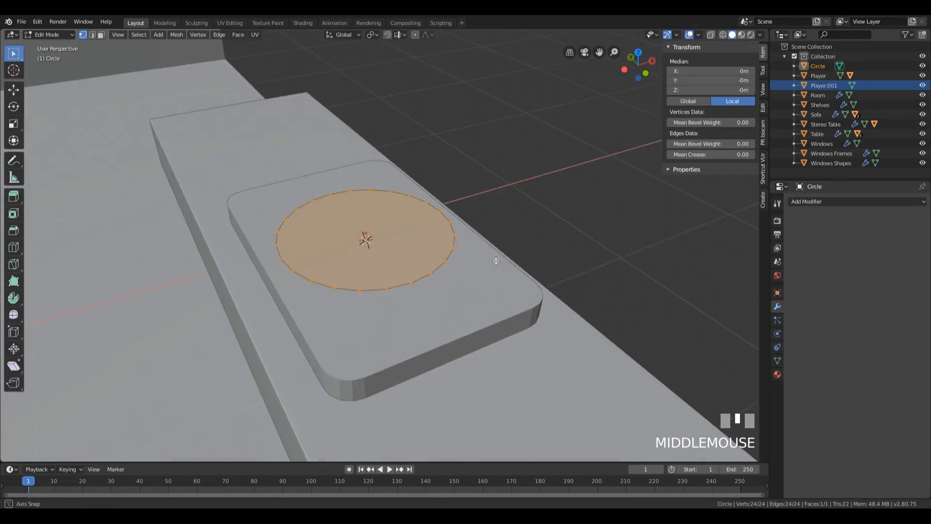
scroll(506, 277, "up", 3)
key("i")
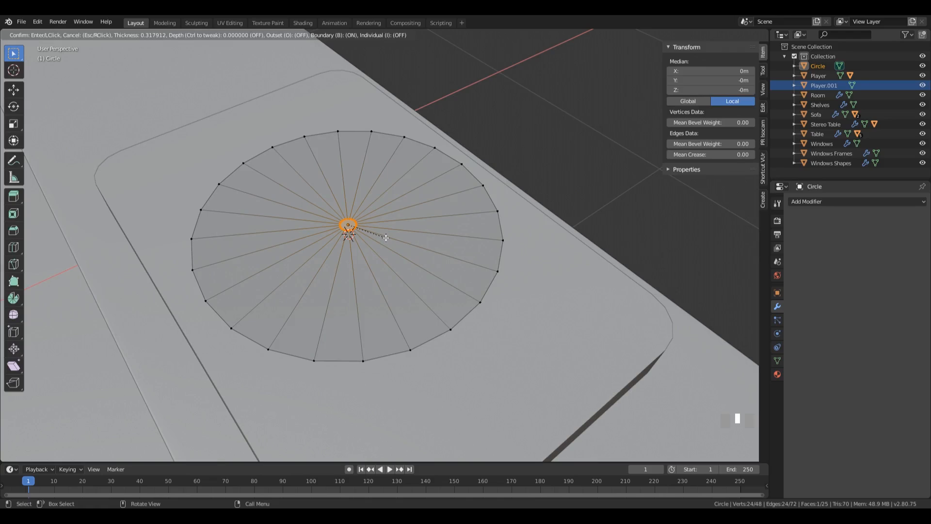
left_click(385, 237)
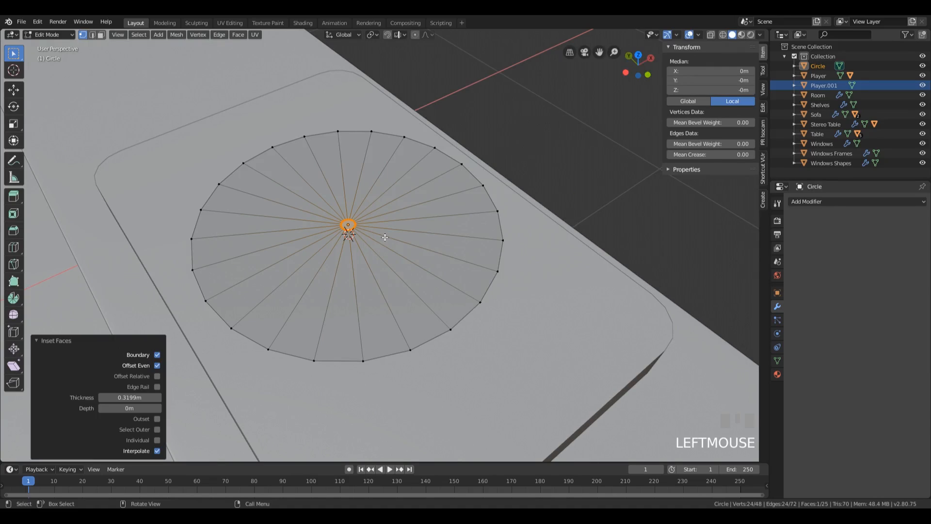
key("x")
left_click(382, 236)
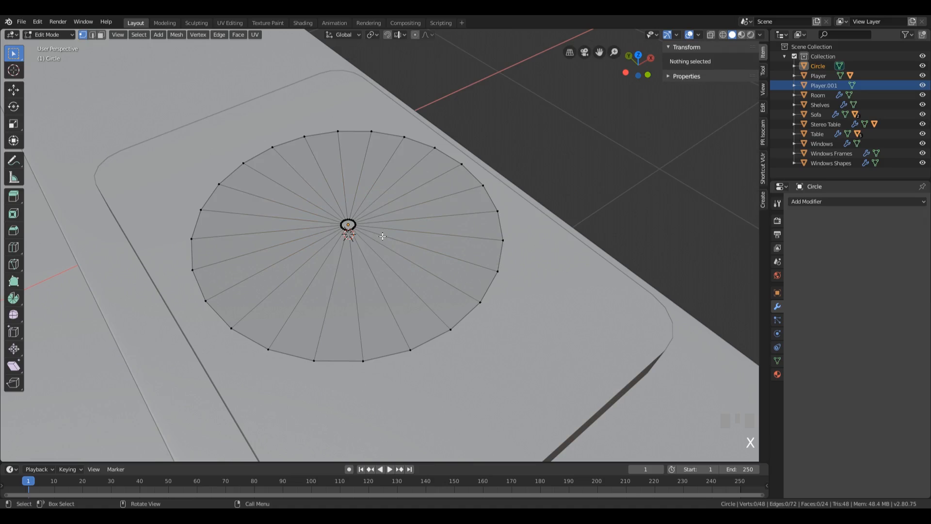
Step: Select the whole record mesh and extrude it upward about 0.003 m to give it thickness
middle_click_drag(446, 242, 496, 266)
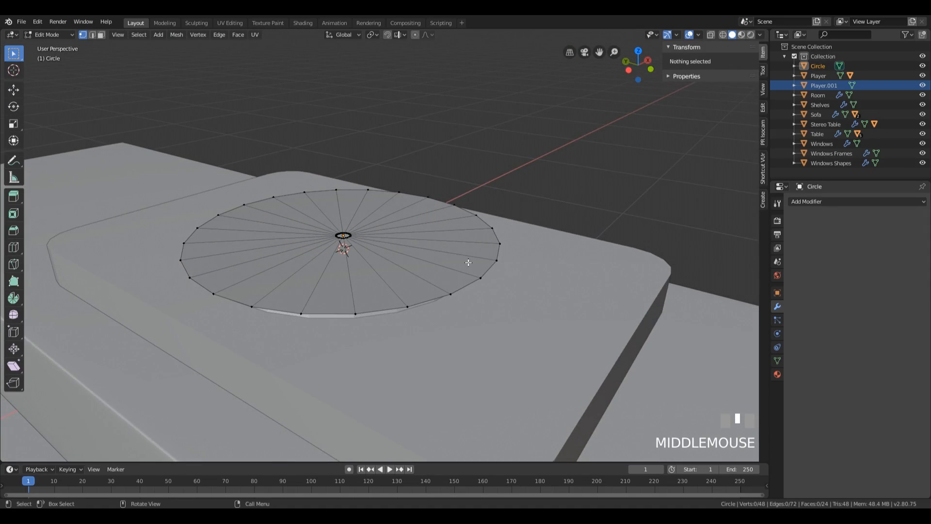
key("a")
scroll(508, 285, "up", 1)
middle_click_drag(508, 285, 509, 277)
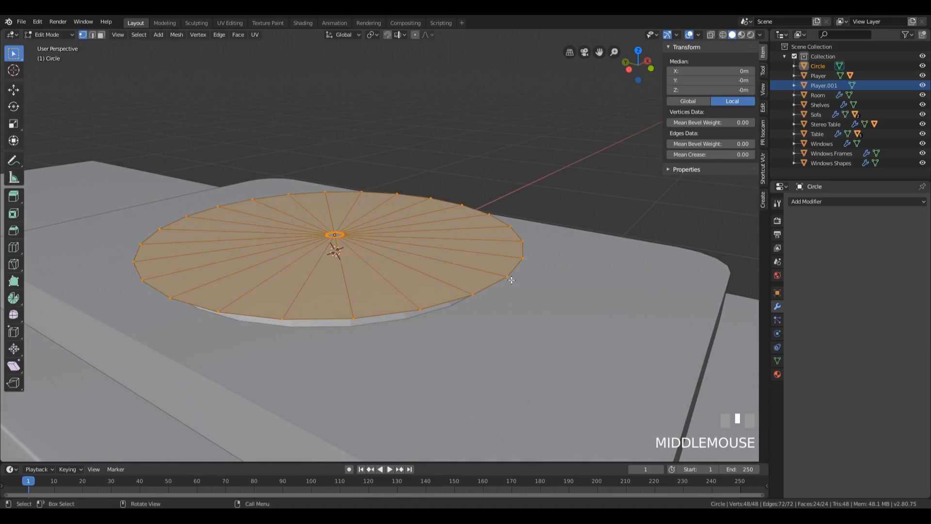
key("e")
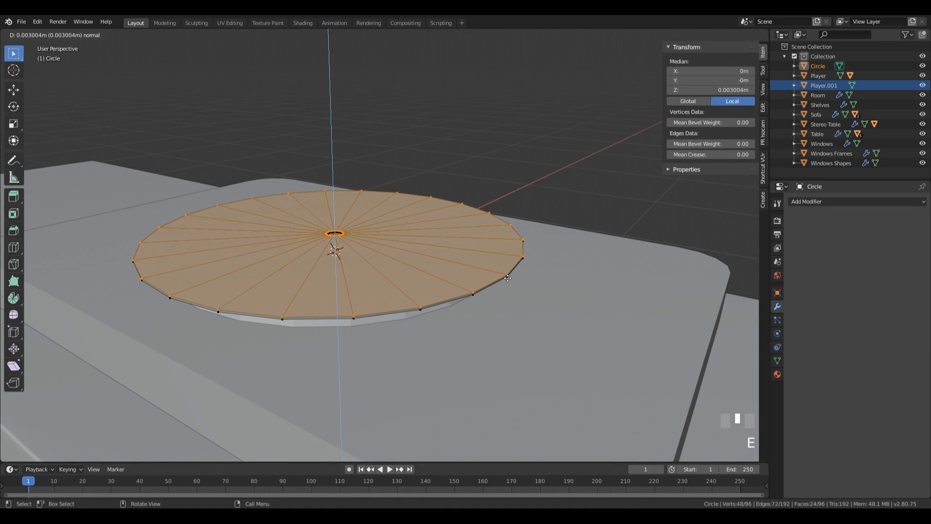
left_click(508, 278)
middle_click_drag(509, 279, 564, 308)
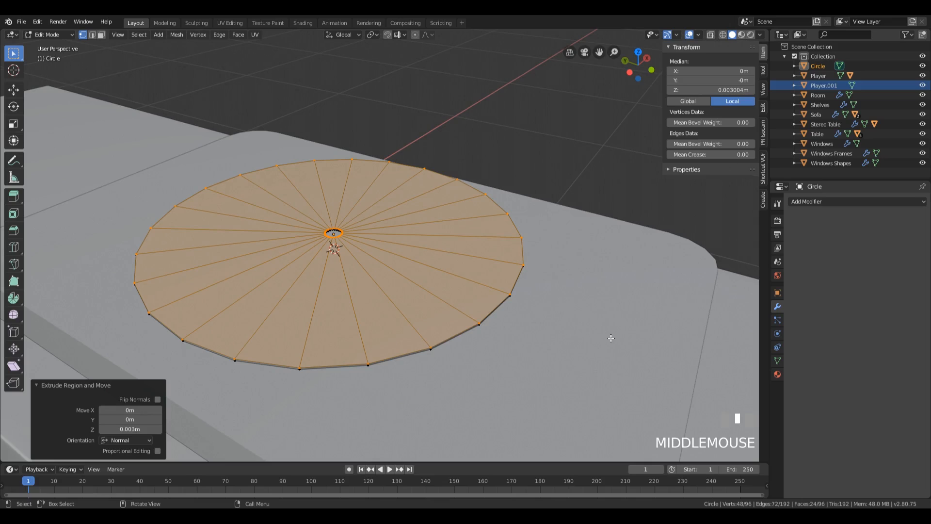
Step: Inset the record's top faces about 0.158 m into a thin ring and extrude the ring down about 0.001 m as a groove
key("i")
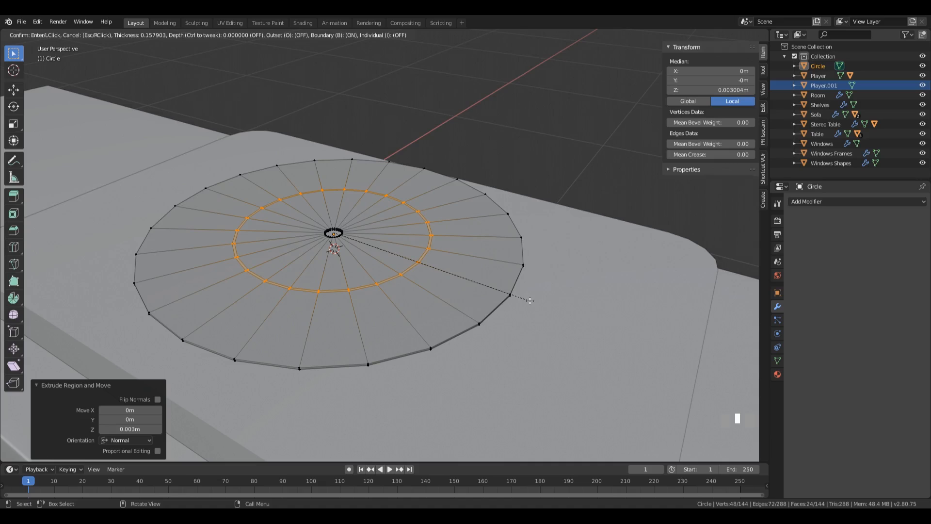
left_click(530, 300)
mouse_move(489, 262)
middle_mouse_down()
mouse_move(485, 241)
mouse_move(489, 258)
middle_mouse_up()
scroll(480, 255, "up", 2)
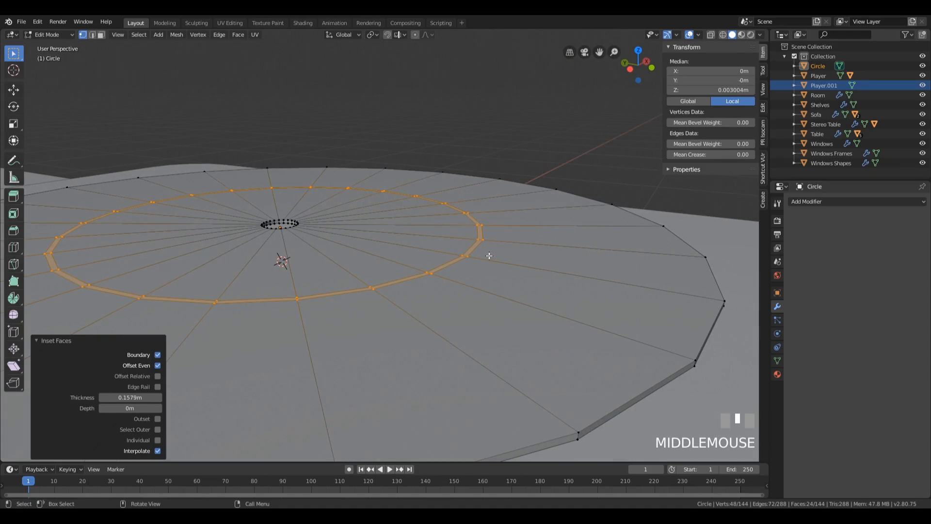
key("e")
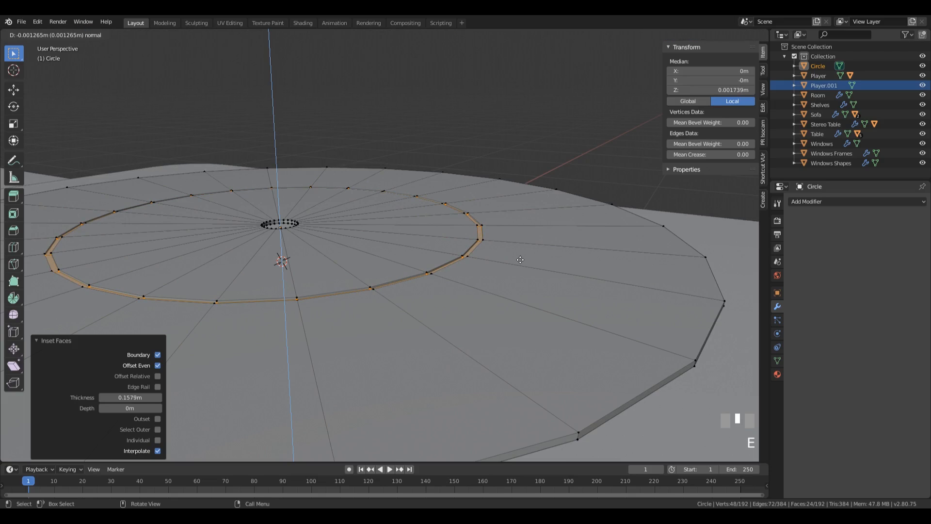
left_click(519, 260)
key("Tab")
scroll(487, 237, "down", 4)
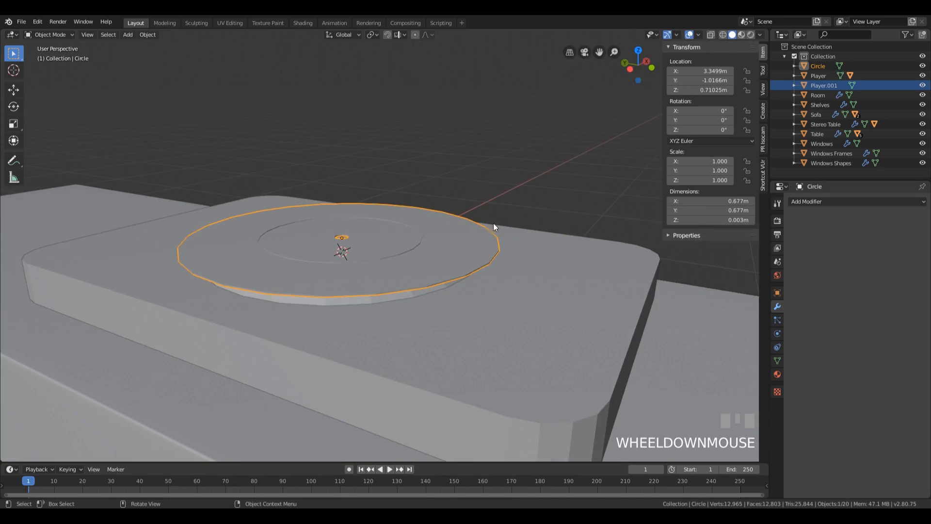
middle_click_drag(493, 223, 524, 204)
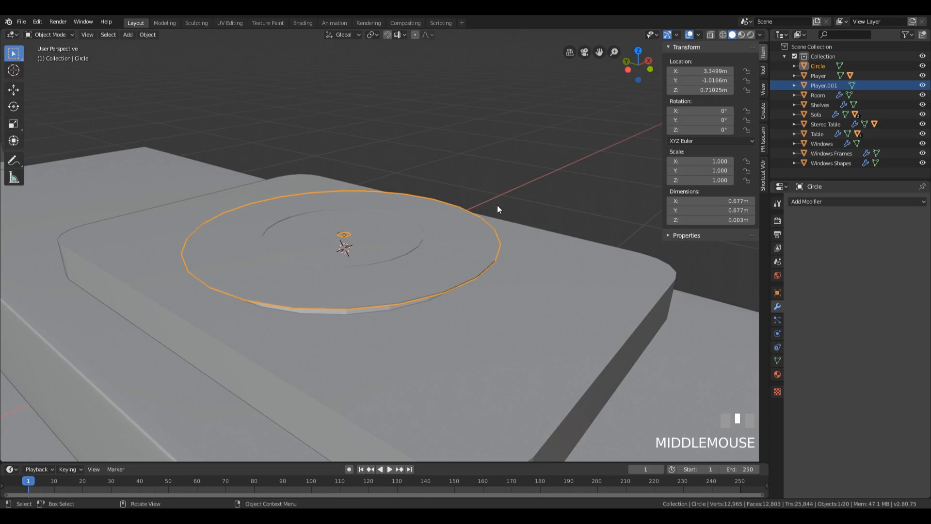
Step: Grow the selection to the groove's full edges and shrink the groove toward the record's centre, scaling with Z locked
middle_click_drag(523, 277, 517, 242)
key("Tab")
scroll(464, 245, "up", 3)
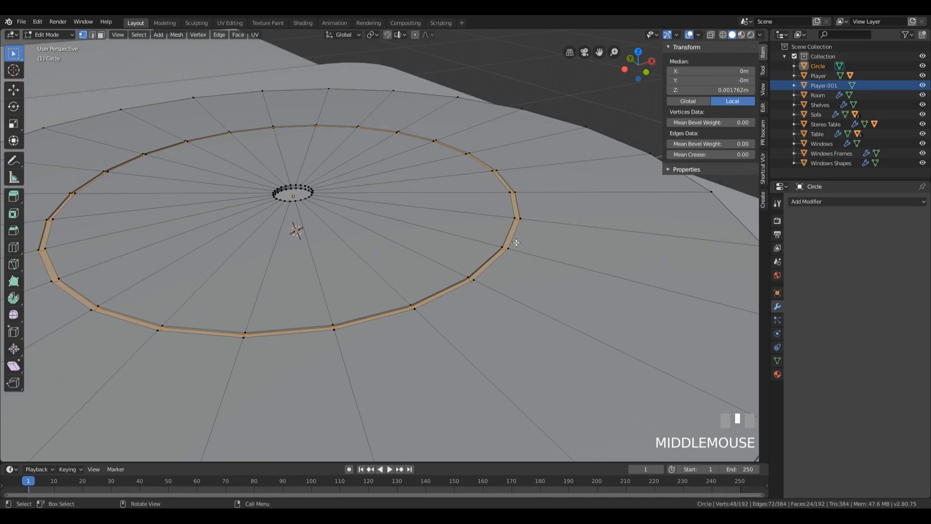
key("ctrl+KP_Add")
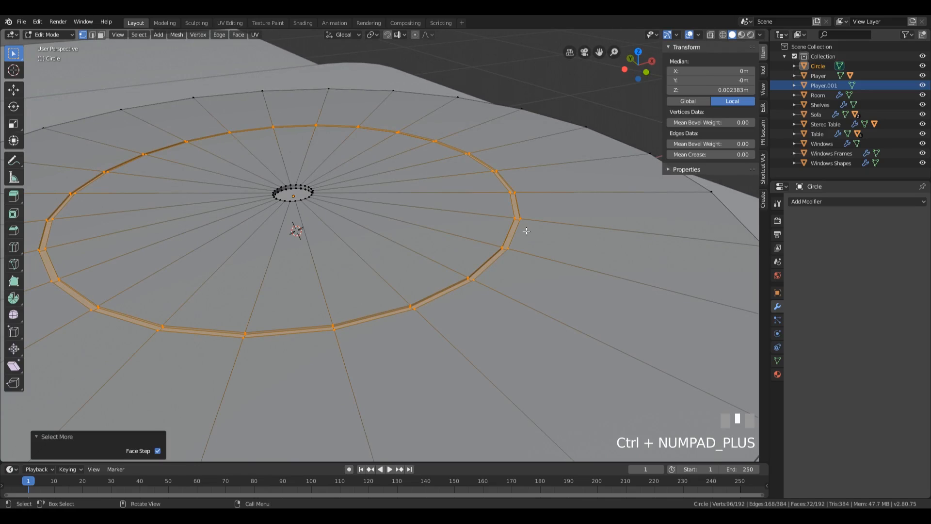
scroll(527, 233, "down", 2)
middle_click_drag(528, 231, 539, 233)
key("s")
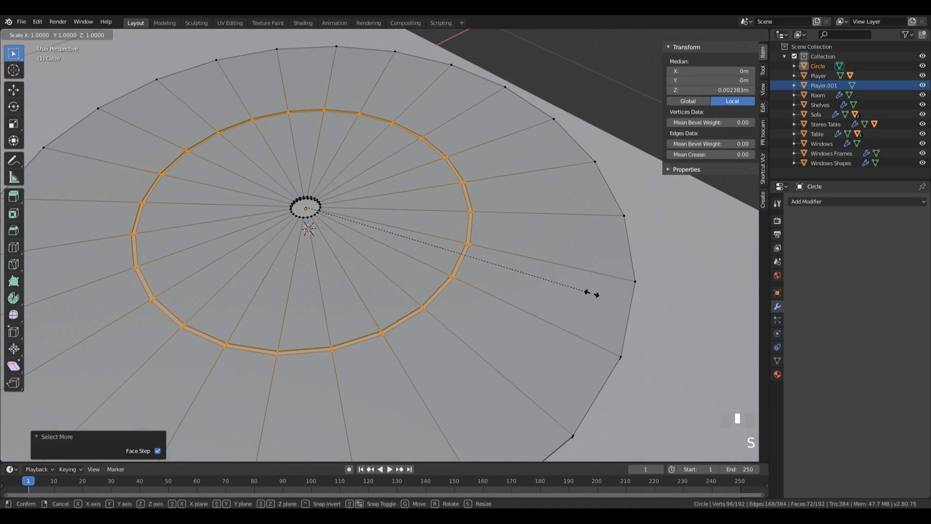
key("shift+z")
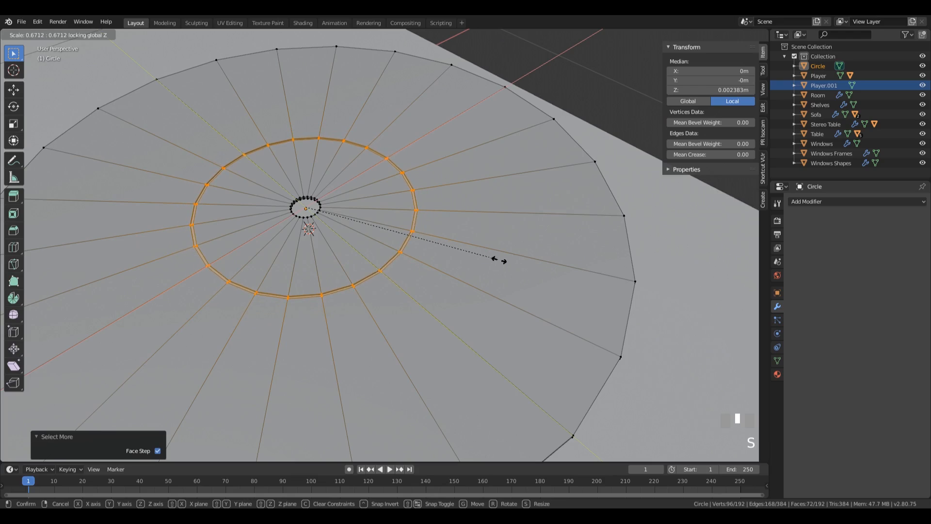
left_click(531, 265)
key("Tab")
scroll(565, 171, "down", 5)
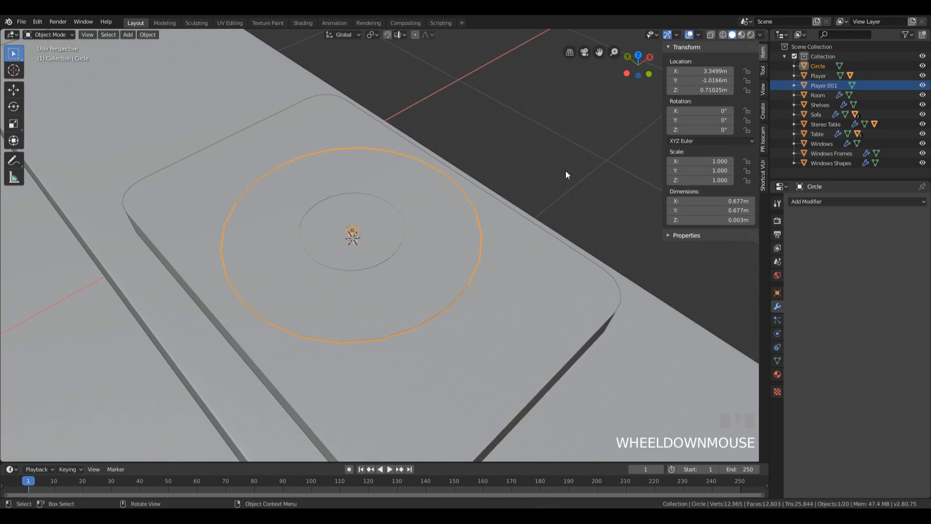
Step: Deselect the record and examine the player and its record from several angles and within the whole room
left_click(565, 170)
middle_click_drag(565, 170, 487, 244)
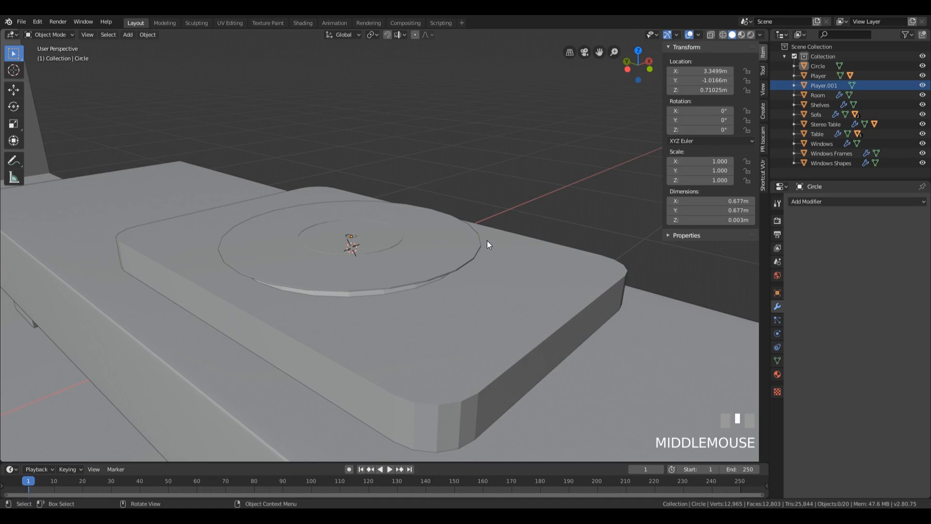
middle_click_drag(569, 235, 558, 245)
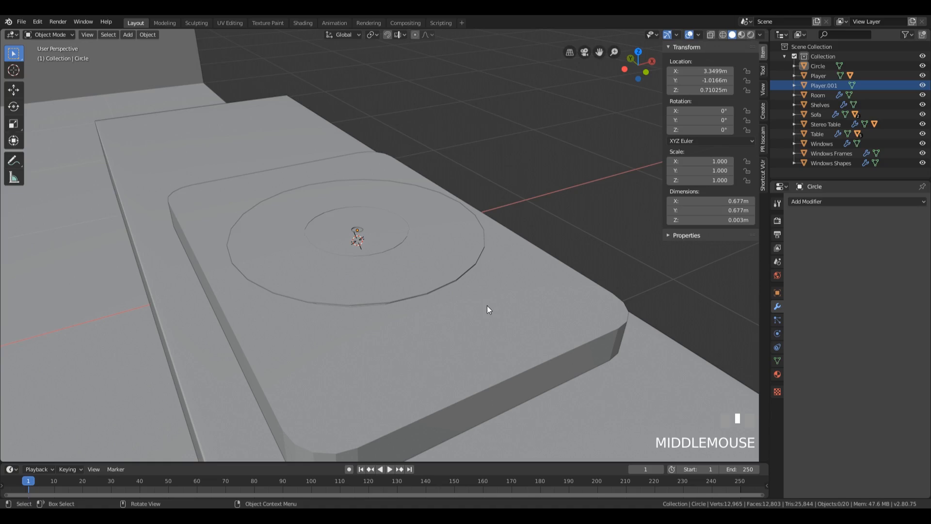
scroll(413, 313, "down", 1)
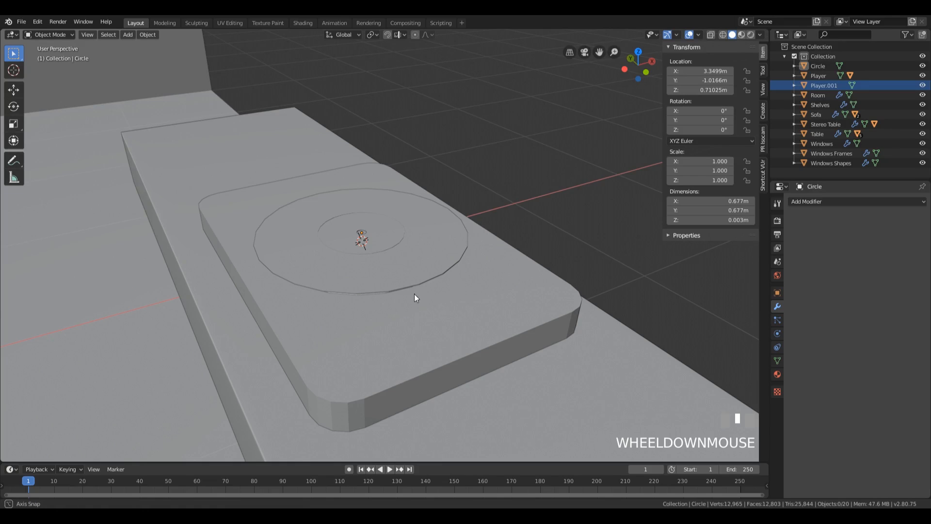
middle_click_drag(414, 294, 544, 269)
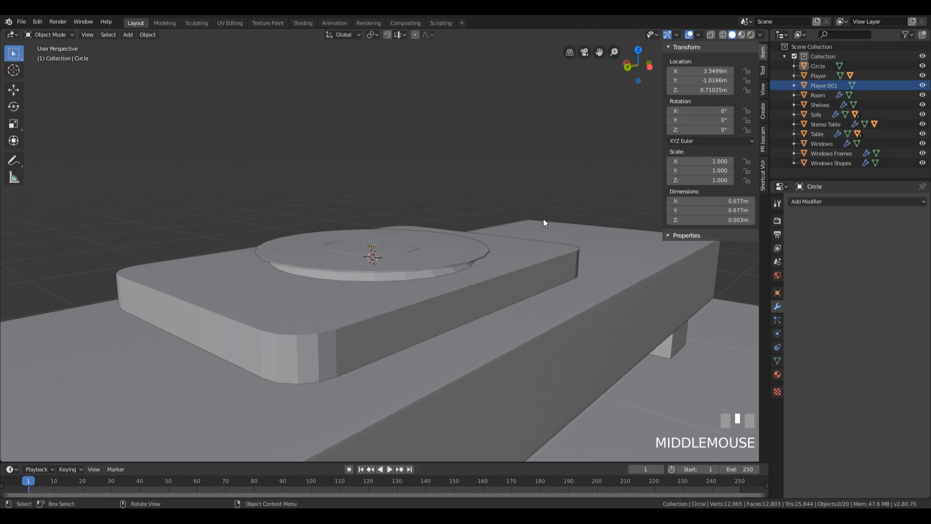
middle_click_drag(543, 223, 348, 219)
scroll(374, 240, "down", 5)
scroll(388, 227, "down", 4)
scroll(348, 220, "down", 1)
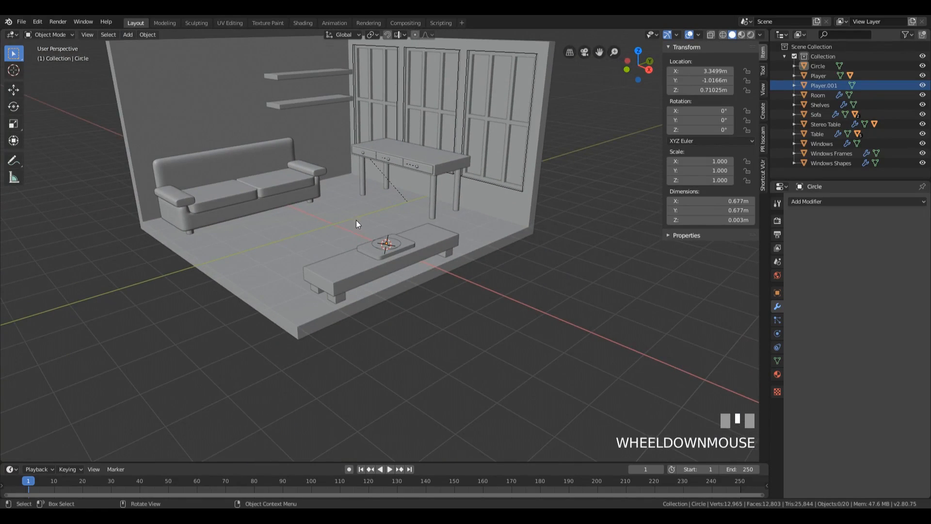
scroll(420, 271, "up", 6)
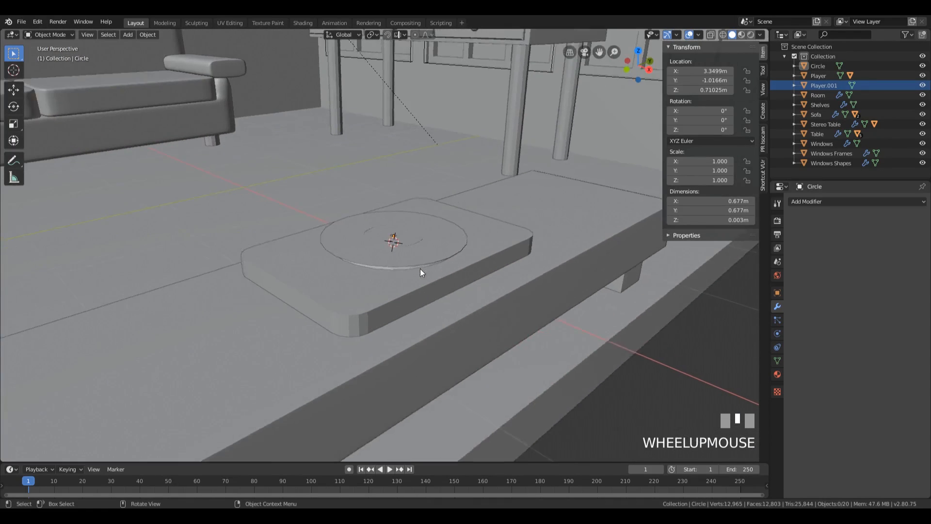
middle_click_drag(382, 274, 515, 265)
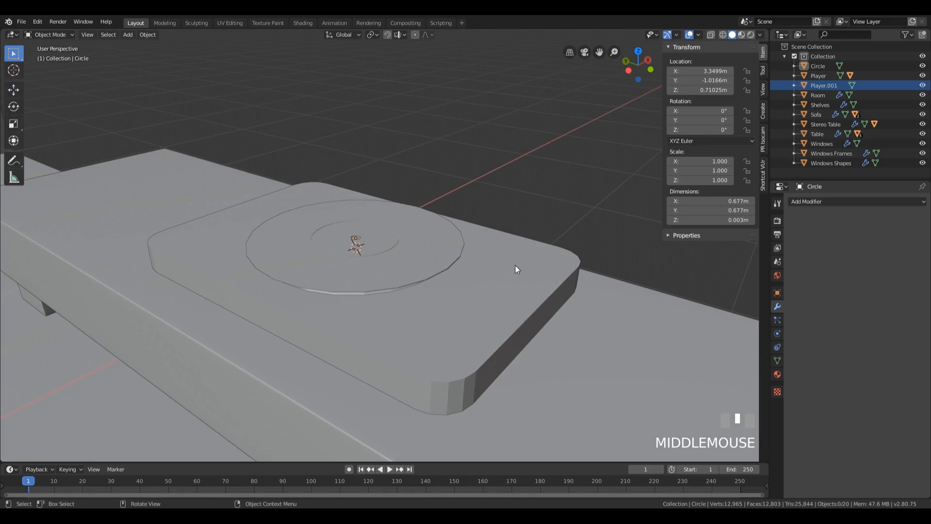
scroll(525, 246, "down", 1)
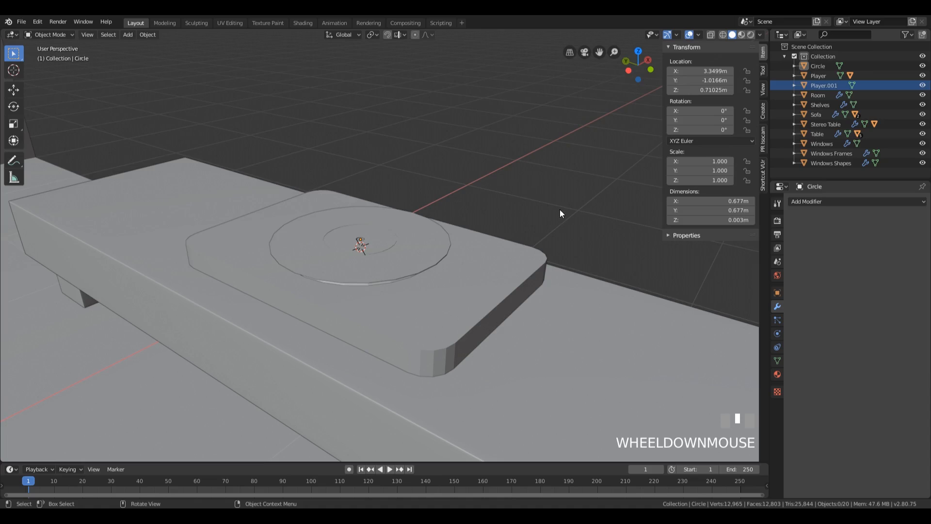
middle_click_drag(574, 205, 554, 226)
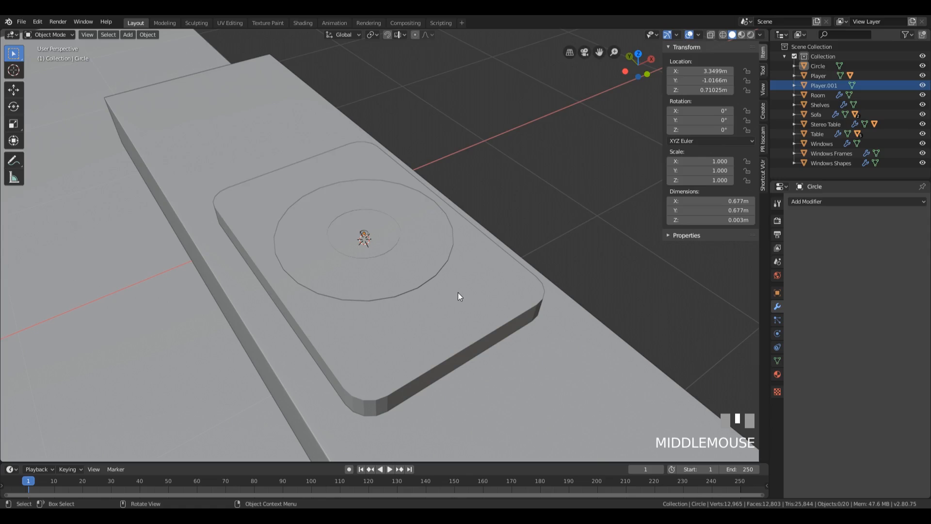
Step: Place the 3D cursor on the player's top surface beside the record and add a plane mesh there
right_click(459, 291, "shift")
middle_click_drag(460, 290, 511, 290)
key("shift+a")
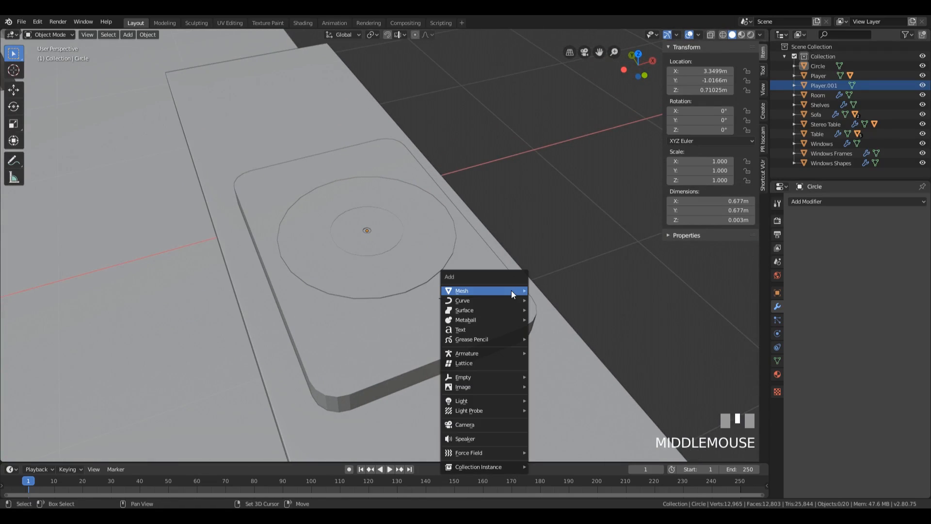
mouse_move(520, 290)
left_click(566, 290)
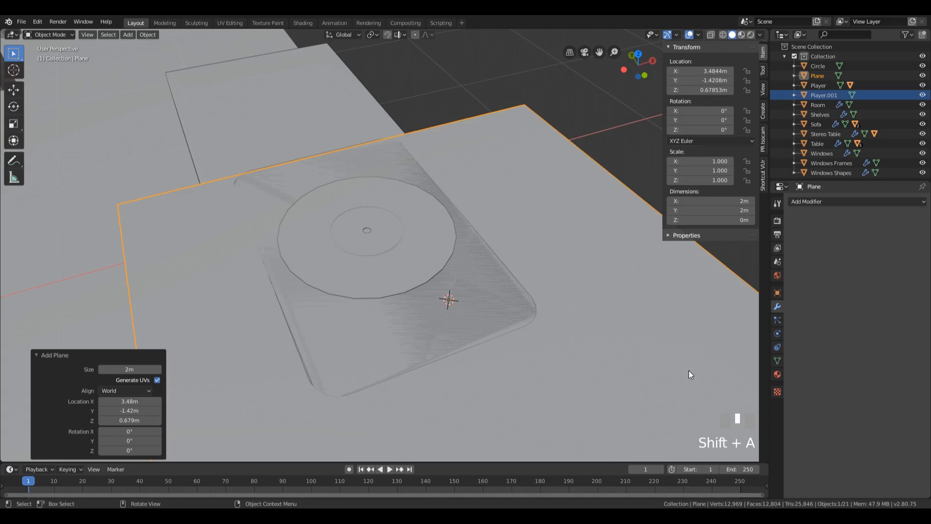
Step: Scale the plane's mesh down to about 0.052 and stretch it along X by about 3.626 into a narrow strip
key("Tab")
key("s")
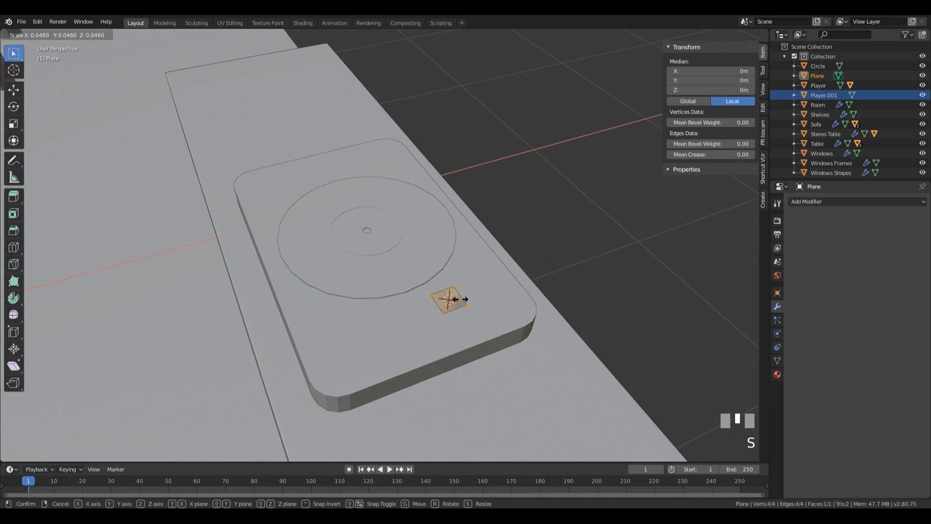
left_click(456, 298)
mouse_move(456, 298)
middle_mouse_down()
mouse_move(593, 258)
mouse_move(447, 298)
middle_mouse_up()
key("s")
key("x")
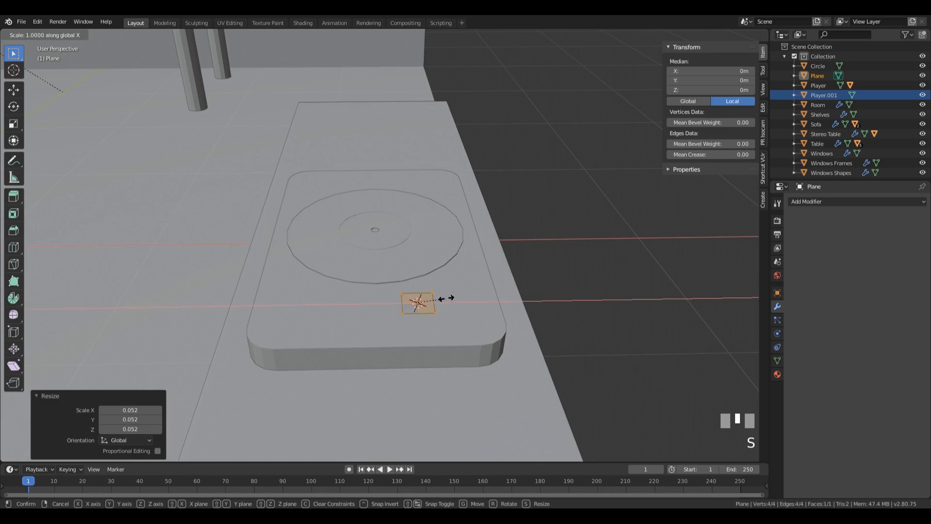
left_click(521, 299)
Step: Extrude the strip upward about 0.0077 m to form a thin base slab on the player
middle_click_drag(569, 276, 589, 282)
scroll(584, 281, "up", 2)
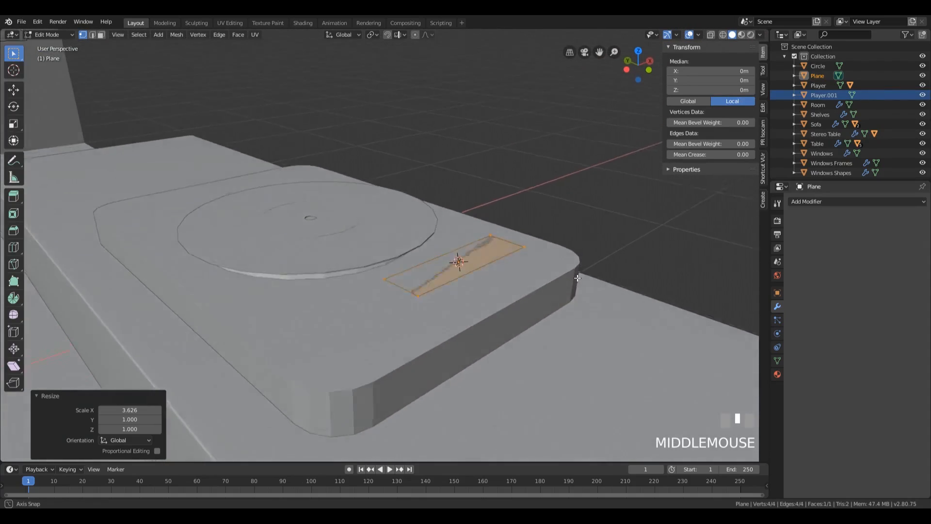
scroll(589, 282, "down", 1)
scroll(573, 276, "up", 1)
key("e")
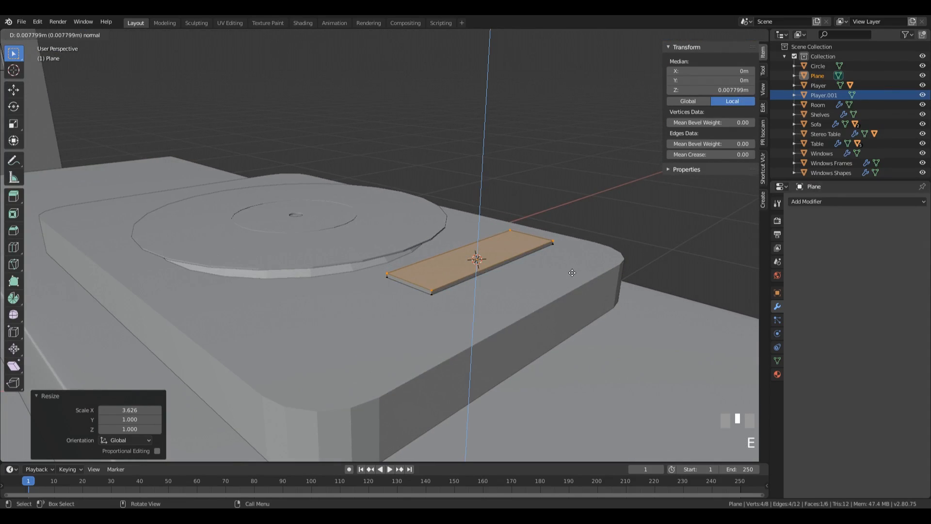
left_click(572, 272)
Step: Inset the slab's top face about 0.0088 m and extrude the inner face upward about 0.034 m into a block
middle_click_drag(571, 273, 603, 310)
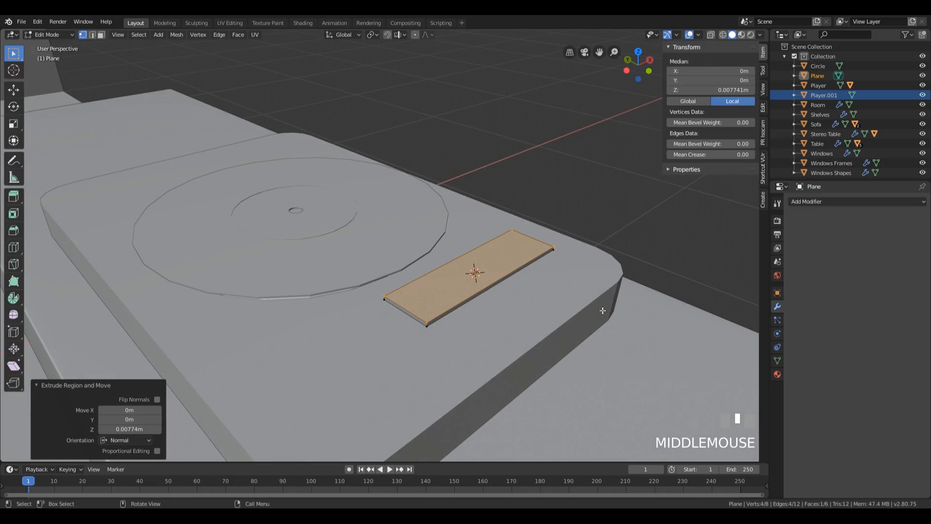
key("i")
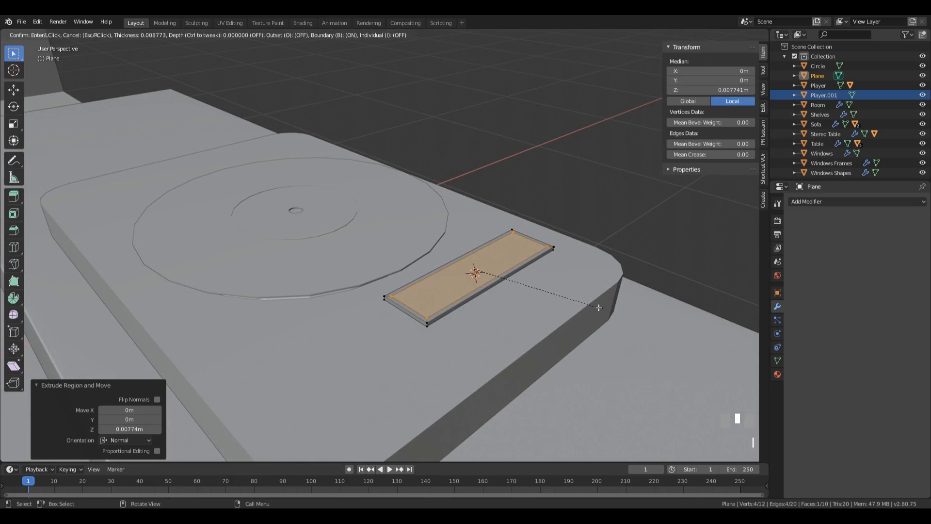
left_click(589, 323)
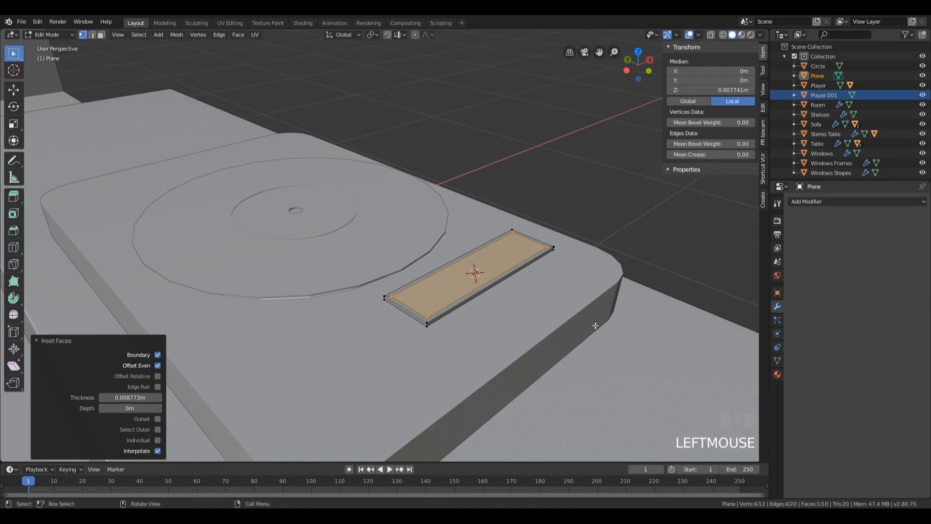
key("e")
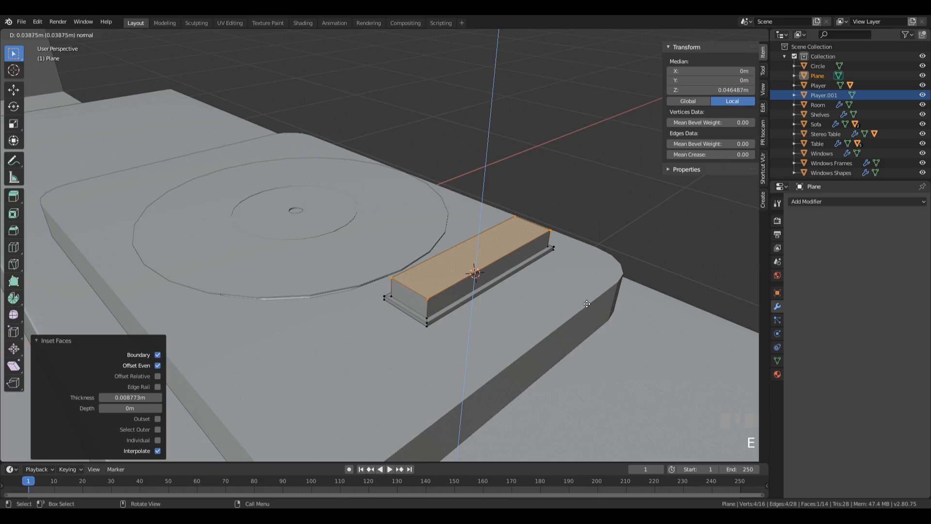
left_click(586, 305)
Step: Slide the short top edge nearer the player's centre about halfway along the block to form a long slope
middle_click_drag(601, 293, 579, 273)
key("2")
left_click(333, 281)
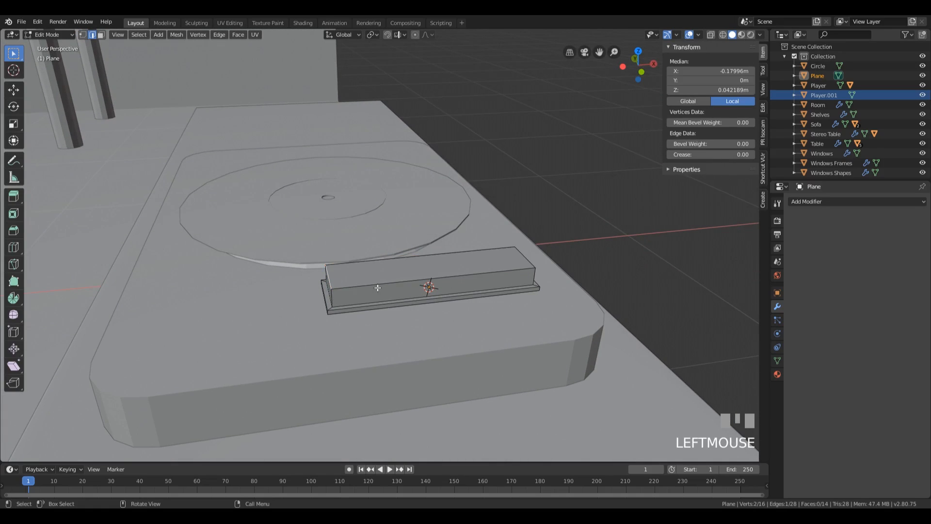
key("g")
key("g")
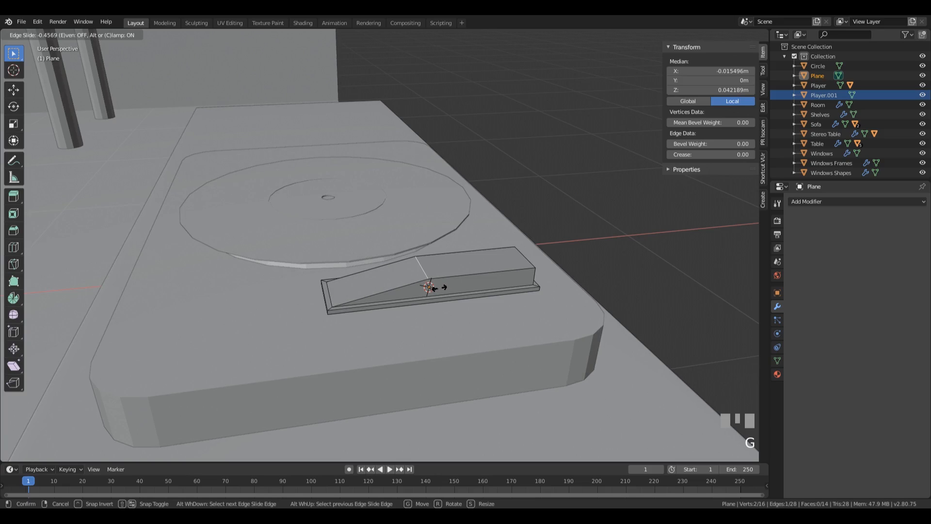
left_click(436, 279)
Step: Slide the block's opposite short top edge inward by a factor of about 0.28 to form a steeper slope
middle_click_drag(609, 258, 585, 258)
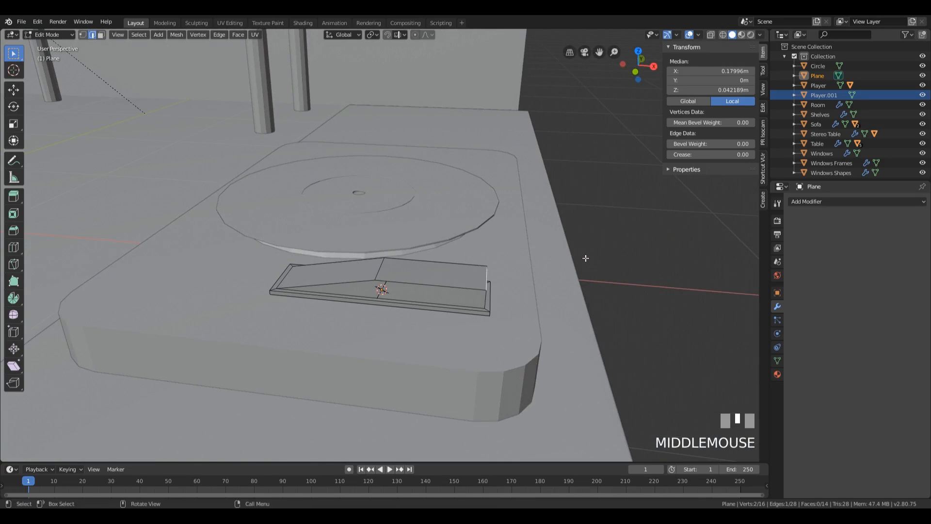
key("g")
key("g")
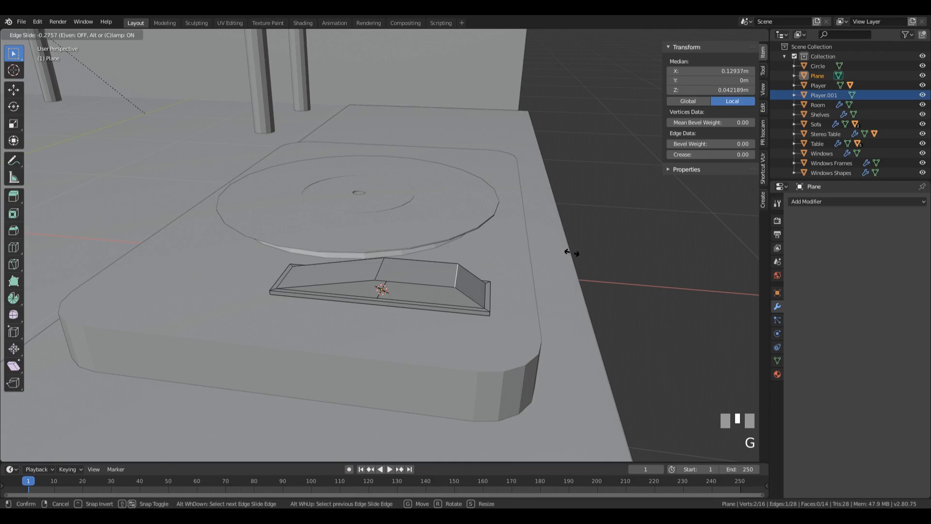
left_click(571, 253)
Step: Select the block's flat top face, snap the 3D cursor to it, and return to Object Mode
middle_click_drag(499, 291, 528, 318)
left_click(498, 286)
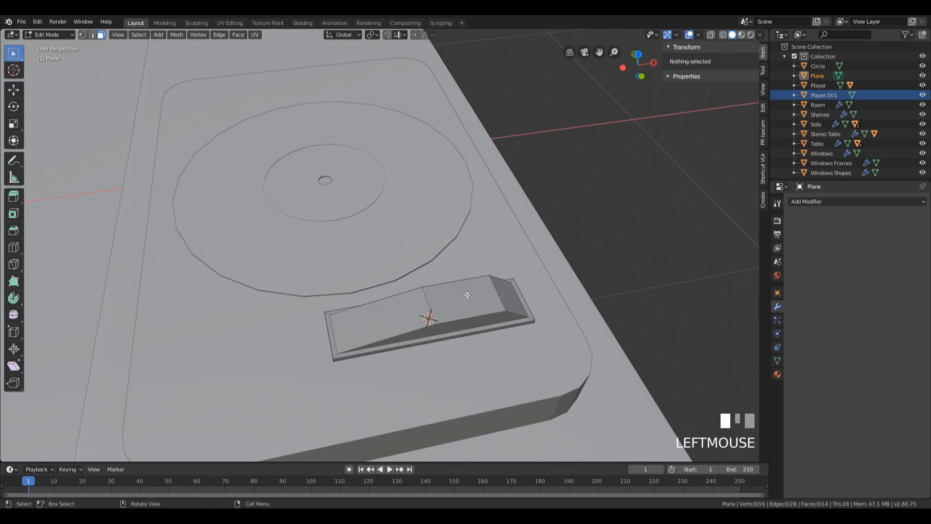
key("3")
left_click(497, 287)
middle_click_drag(497, 287, 519, 262, "shift")
middle_click_drag(519, 262, 499, 253)
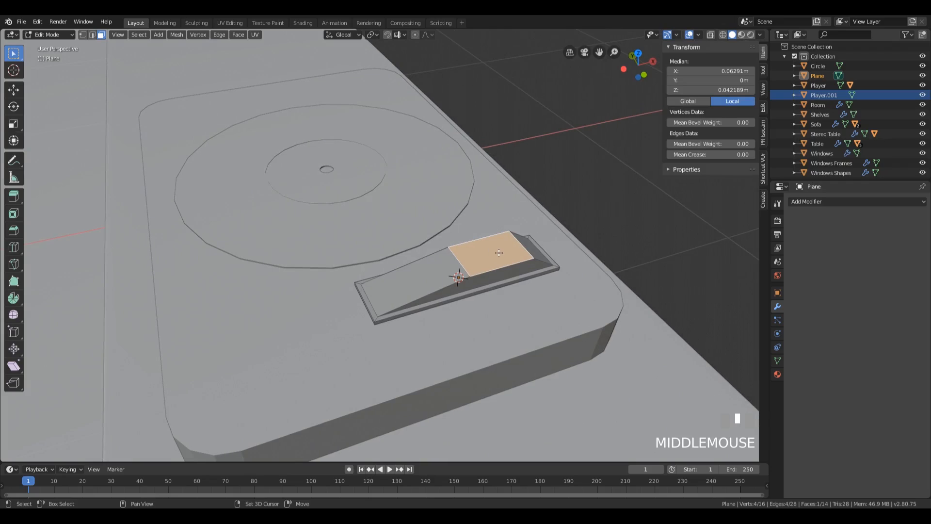
key("shift+s")
left_click(499, 307)
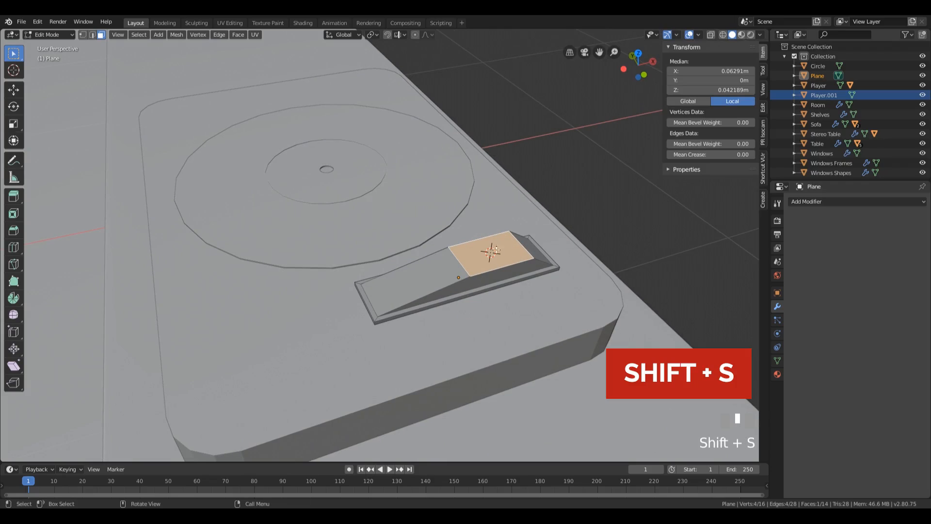
key("Tab")
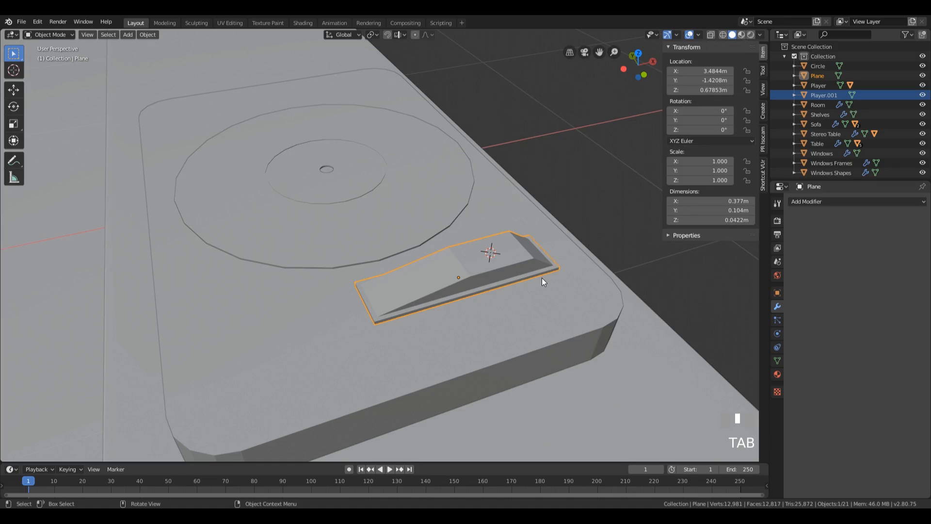
Step: Add a circle with 12 vertices at the 3D cursor and scale its mesh down to about 0.0215
key("shift+a")
mouse_move(511, 257)
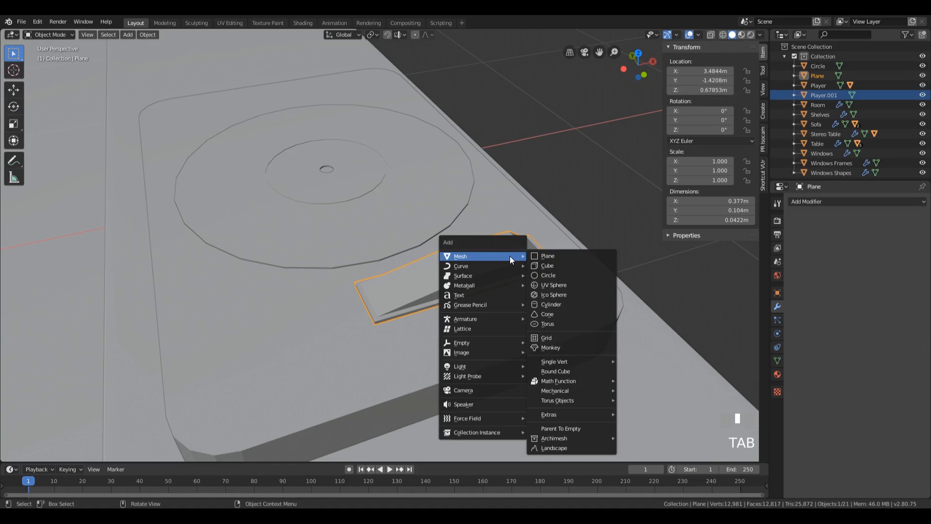
left_click(574, 275)
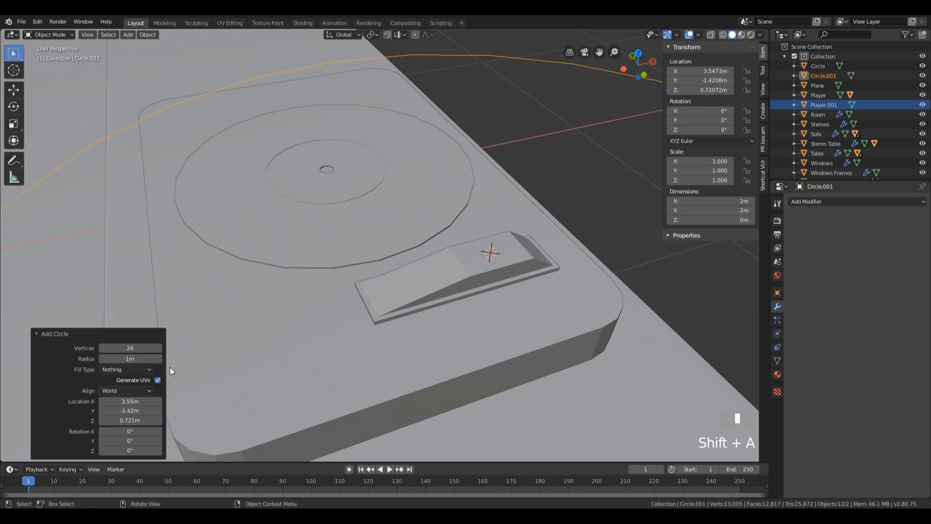
left_click(136, 348)
type("12")
key("KP_Enter")
key("Tab")
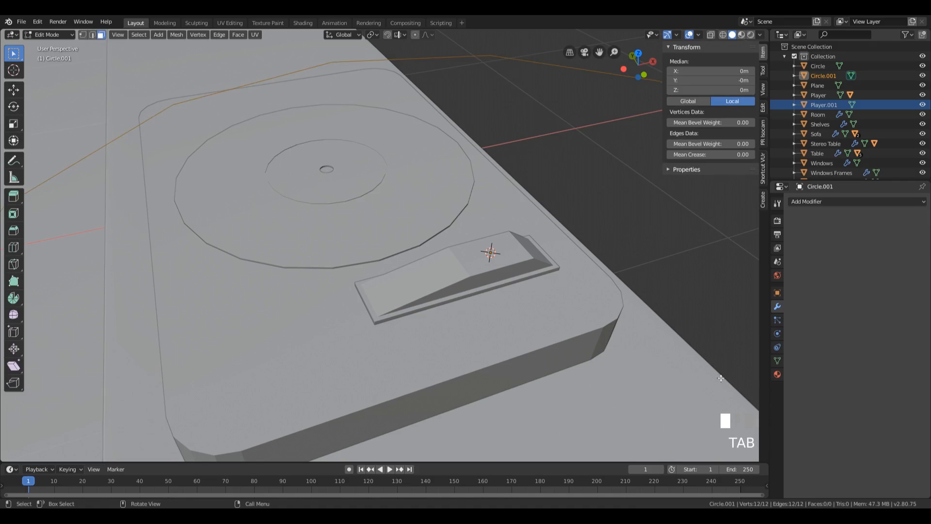
key("s")
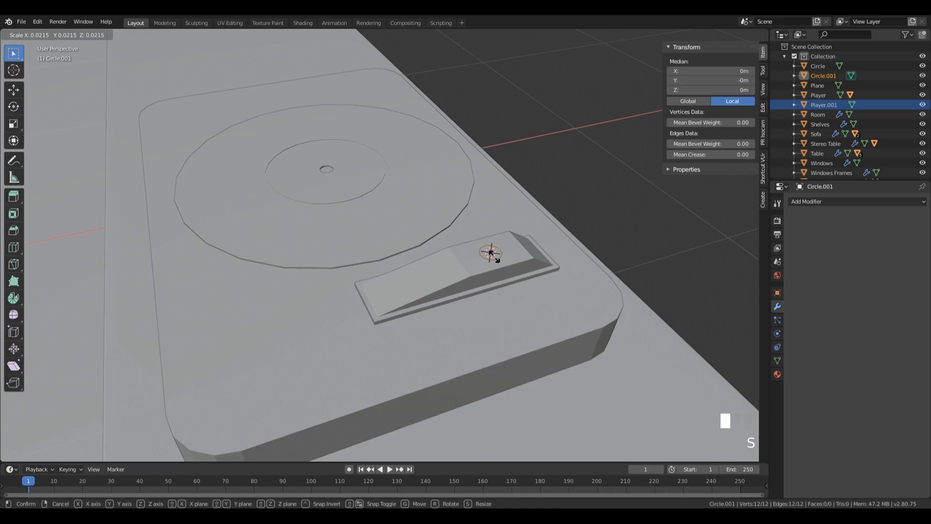
left_click(494, 256)
Step: Fill the circle and extrude it upward about 0.028 m, lowering its top face along Z to leave a short cylinder
middle_click_drag(493, 256, 577, 255)
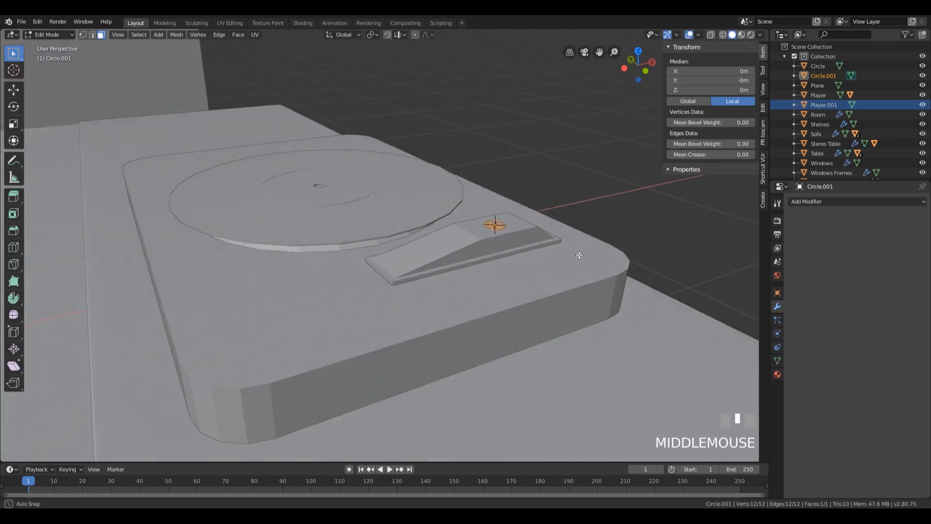
key("f")
key("e")
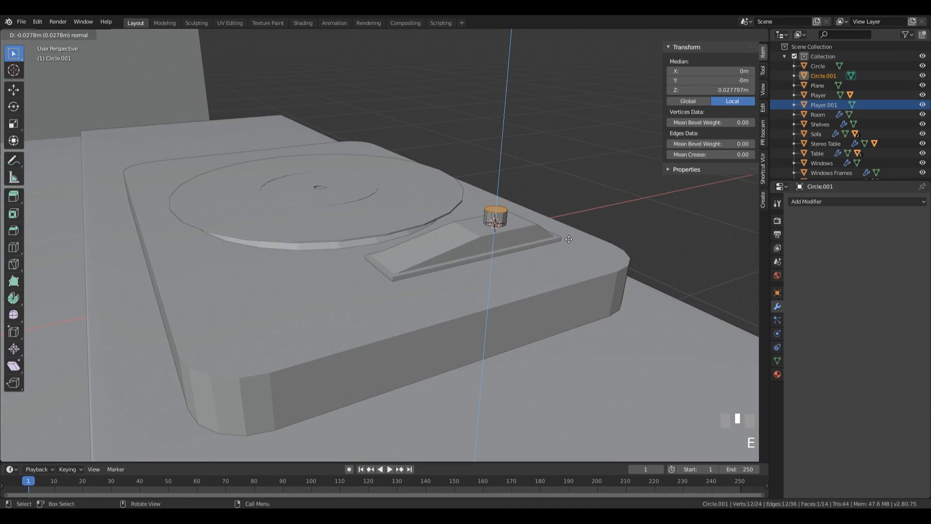
left_click(567, 240)
middle_click_drag(567, 240, 599, 181)
key("g")
key("z")
left_click(546, 213)
key("Tab")
Step: Select the tonearm base and the small cylinder together and edit both meshes in a front wireframe view
left_click(523, 223, "shift")
left_click_drag(477, 171, 535, 214)
key("KP_3")
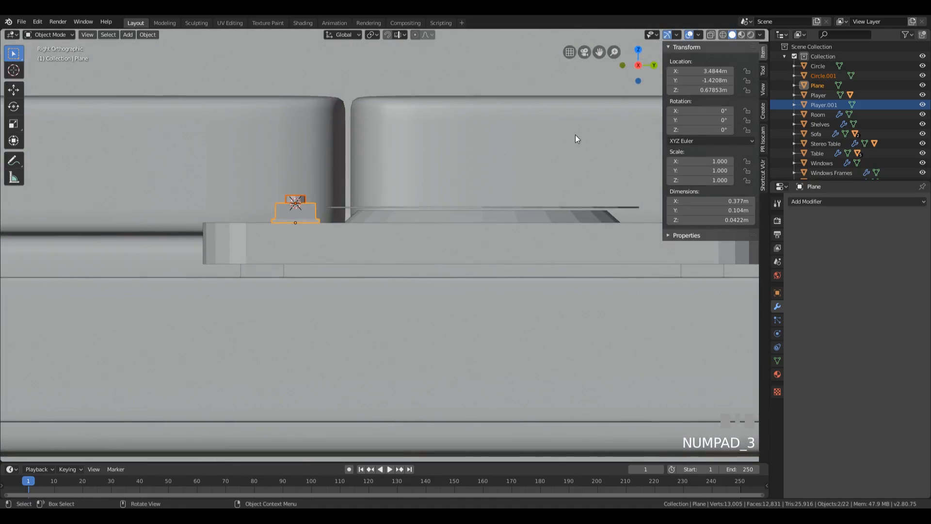
key("KP_1")
scroll(616, 194, "up", 2)
middle_click_drag(618, 203, 567, 213, "shift")
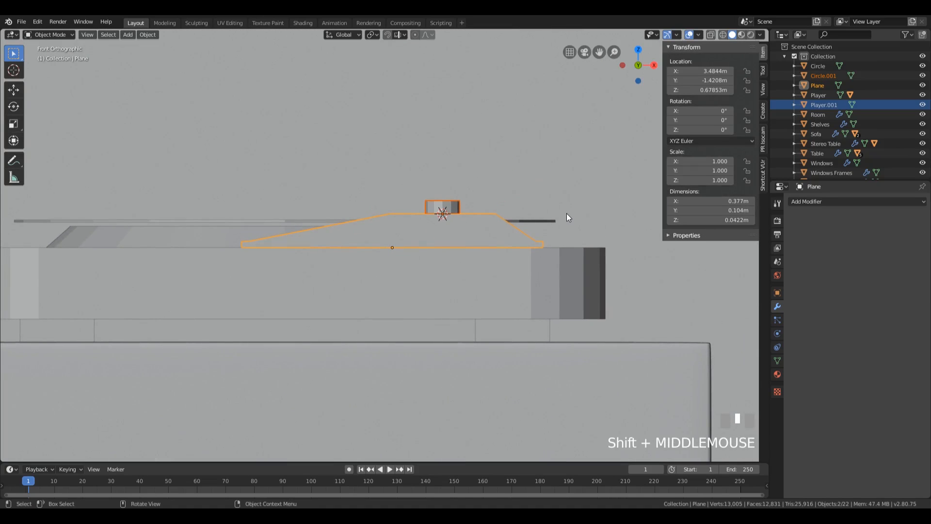
key("Tab")
key("z")
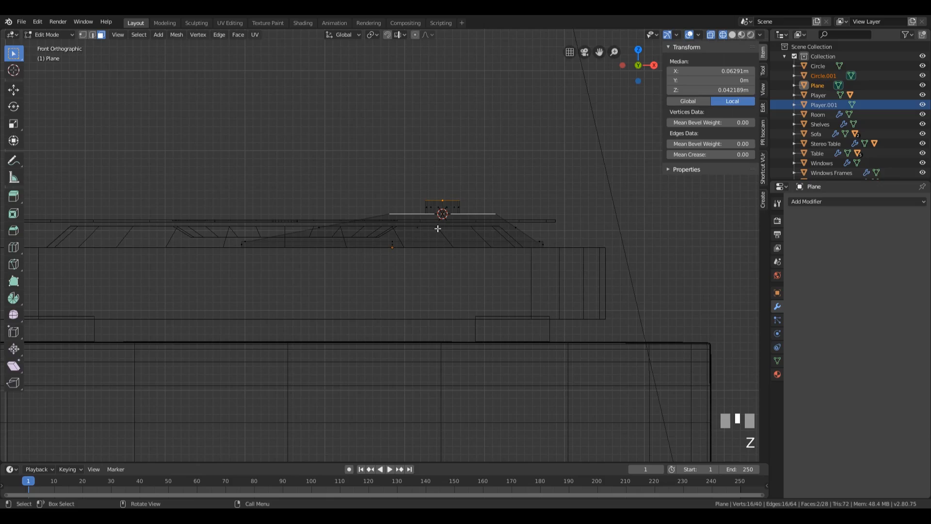
Step: Lower the base's upper vertices and the whole cylinder about 0.0146 m along Z
key("1")
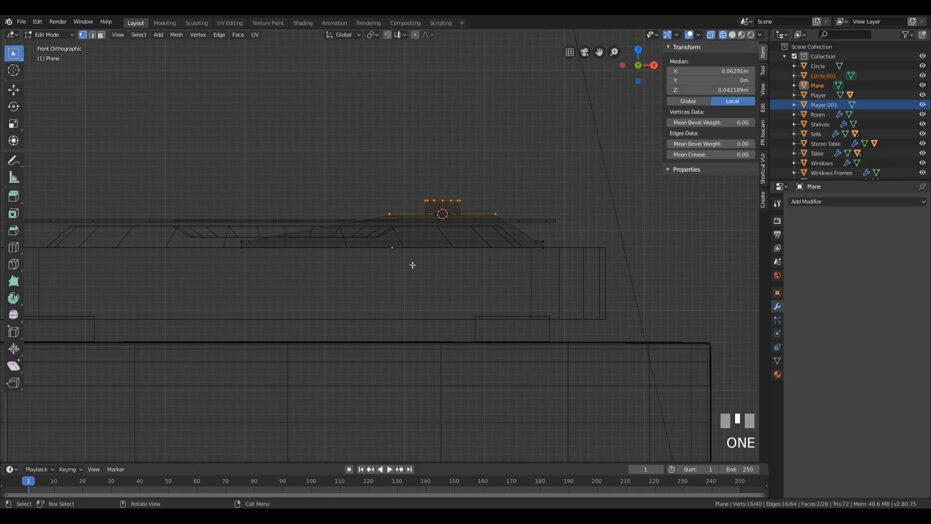
left_click_drag(318, 159, 610, 227)
key("g")
key("z")
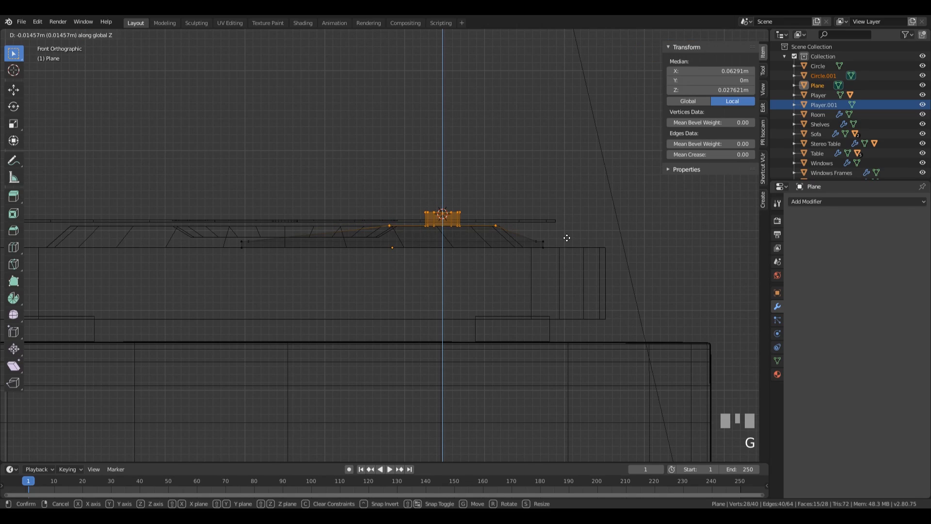
left_click(567, 238)
Step: Lower only the cylinder's top ring of vertices about 0.0018 m along Z and return to solid shading
left_click_drag(407, 199, 521, 222)
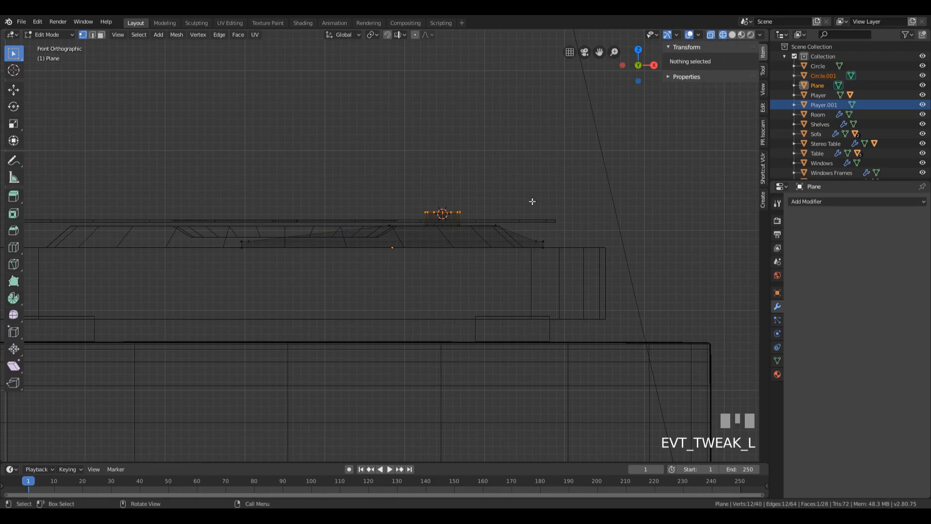
key("g")
key("z")
left_click(538, 201)
mouse_move(538, 201)
middle_mouse_down()
mouse_move(453, 190)
mouse_move(482, 200)
middle_mouse_up()
scroll(491, 200, "down", 2)
key("z")
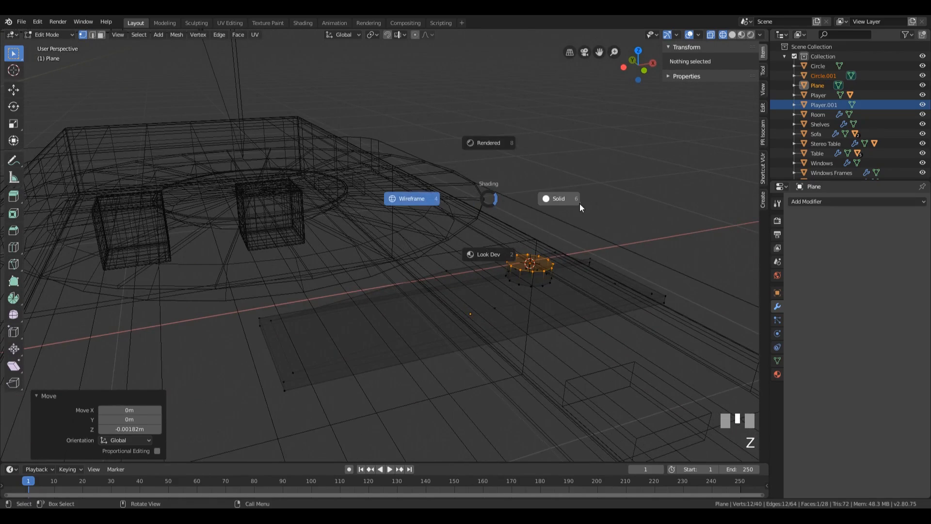
left_click(580, 204)
Step: Edit the small cylinder's mesh on its own and add a plane to it at the 3D cursor
middle_click_drag(630, 231, 640, 213)
middle_click_drag(640, 213, 499, 209, "shift")
key("Tab")
left_click(386, 216)
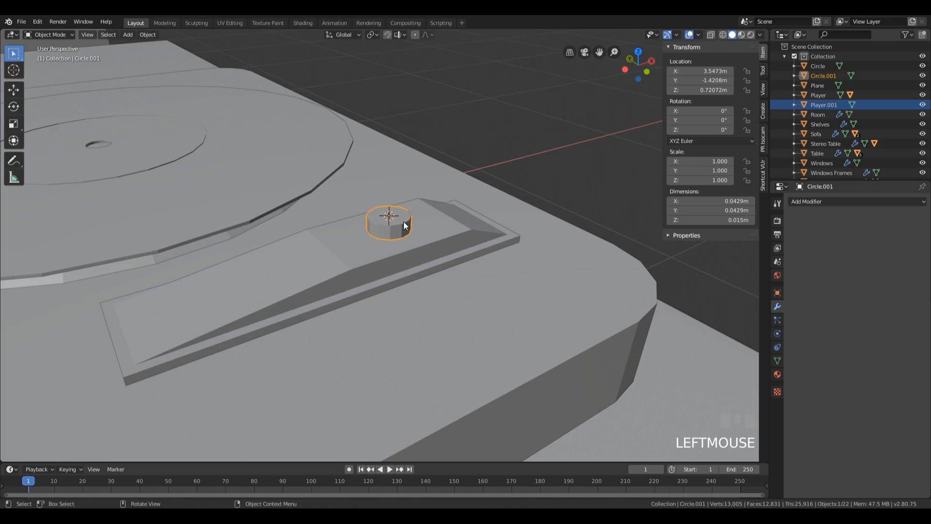
key("Tab")
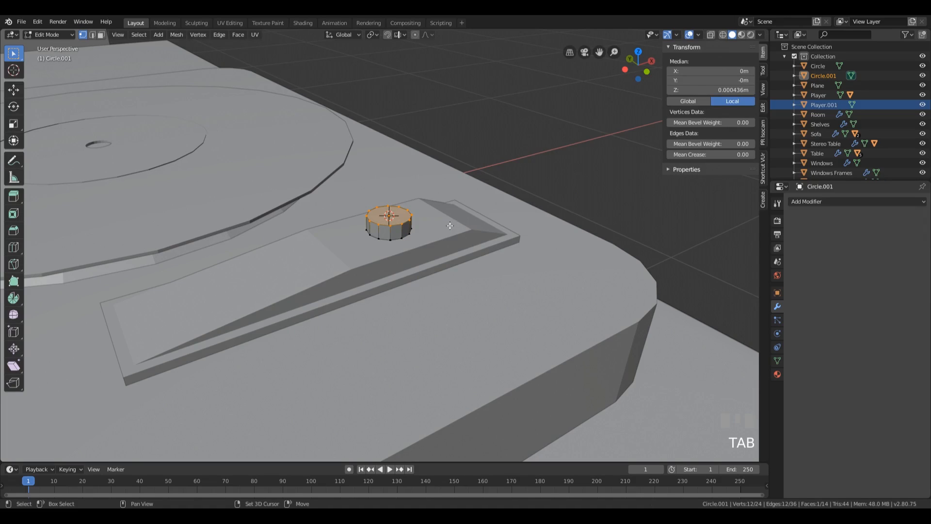
key("shift+a")
left_click(450, 225)
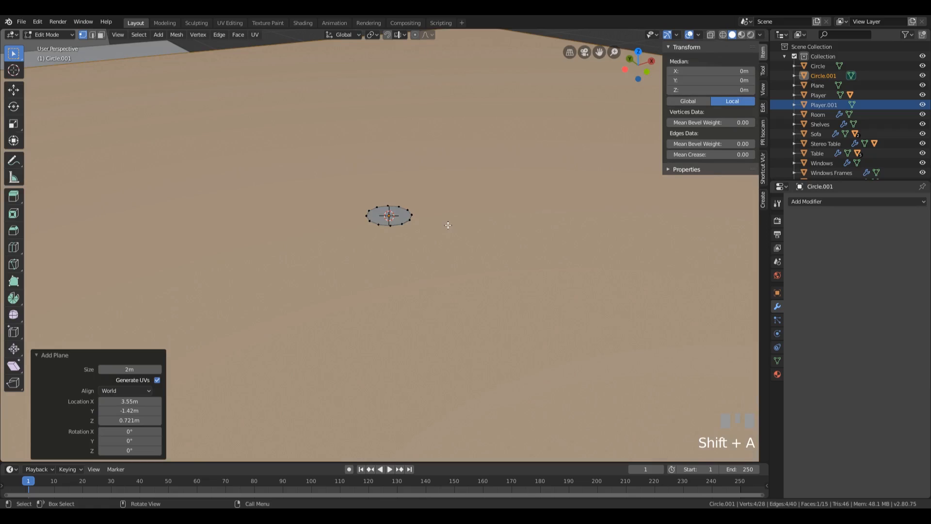
Step: Scale the plane down to about 0.0675 m square, then stretch it along X by about 2.23
key("s")
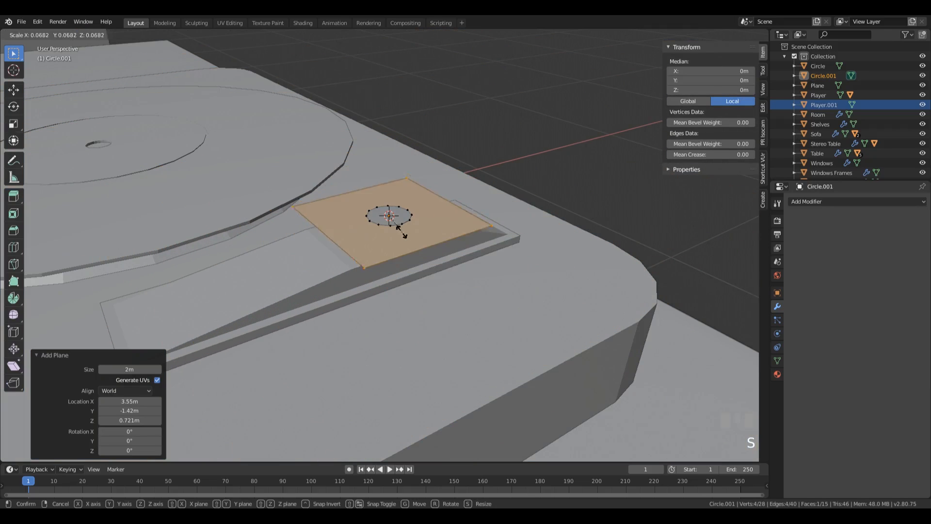
left_click(395, 228)
middle_click_drag(395, 228, 430, 234)
key("s")
left_click(499, 298)
scroll(343, 343, "down", 3)
scroll(438, 197, "up", 4)
key("s")
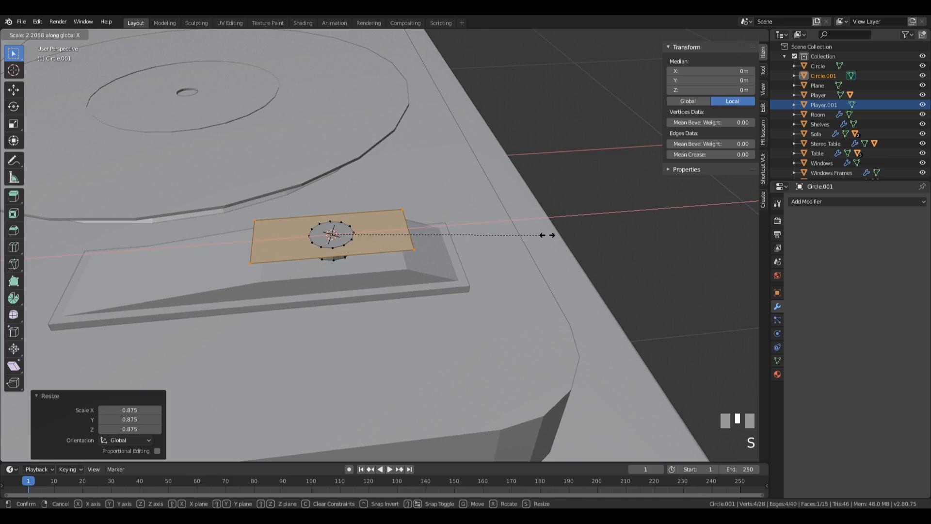
left_click(546, 233)
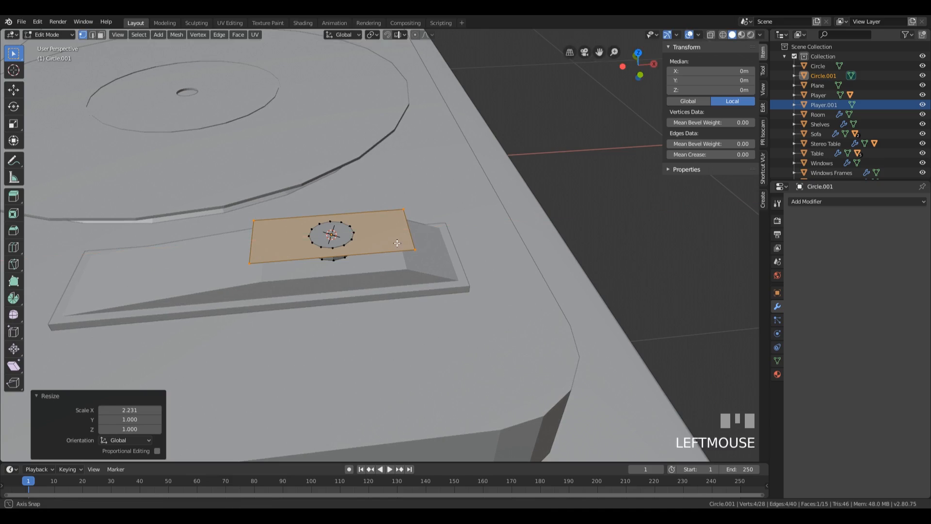
Step: Extrude the rectangular plane upward about 0.031 m to form a block above the cylinder
middle_click_drag(546, 233, 391, 200)
key("e")
left_click(431, 194)
Step: Select the block's short end face above the base's long slope and snap the 3D cursor to it
key("3")
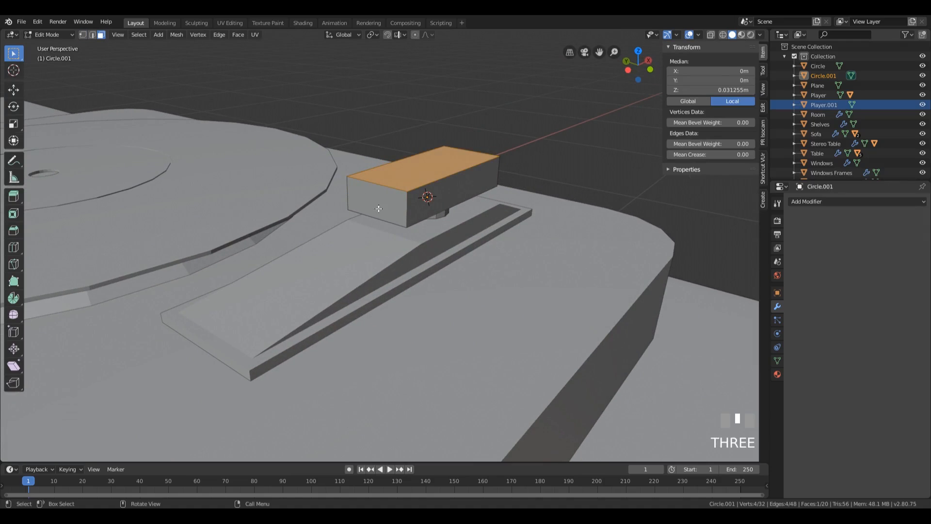
left_click(378, 206)
key("shift+s")
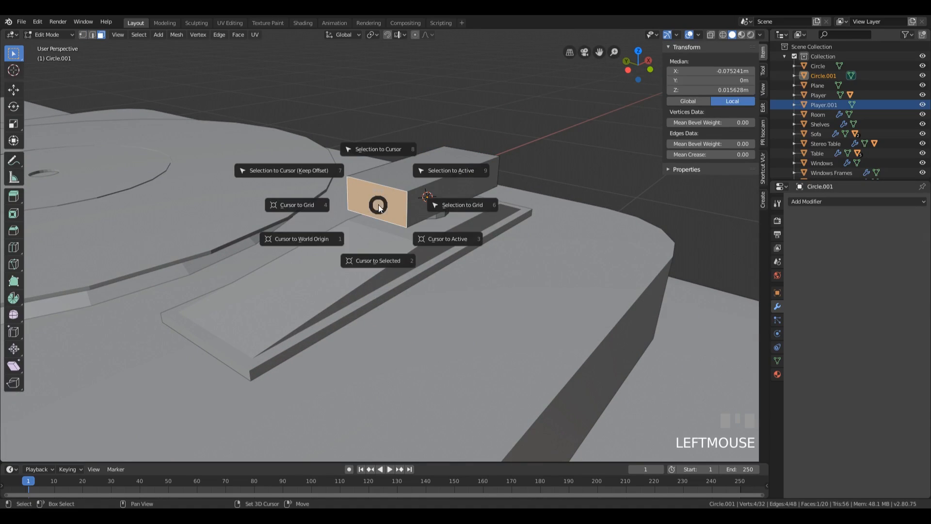
left_click(380, 262)
Step: In top wireframe view, return to Object Mode and add a single-vertex object at the 3D cursor
middle_click_drag(482, 180, 445, 300)
scroll(479, 194, "down", 2)
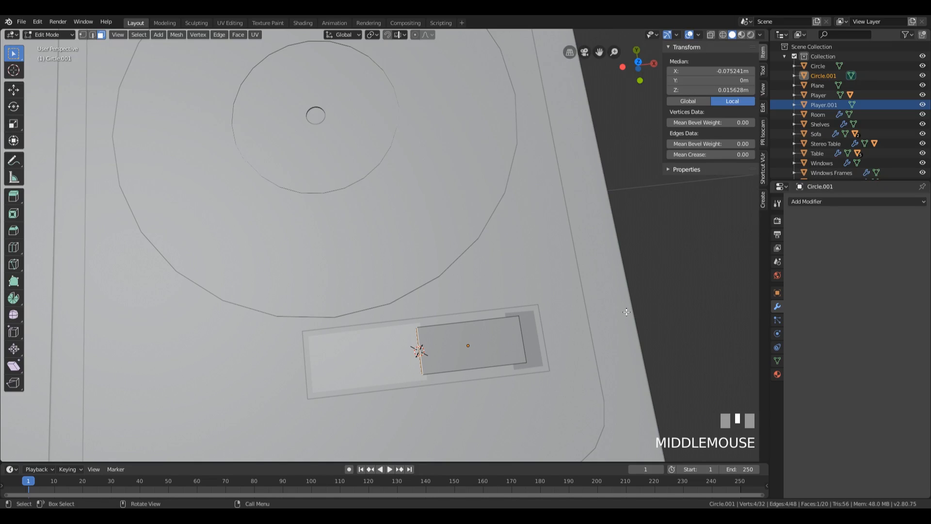
key("KP_7")
middle_click_drag(587, 332, 631, 236, "shift")
key("z")
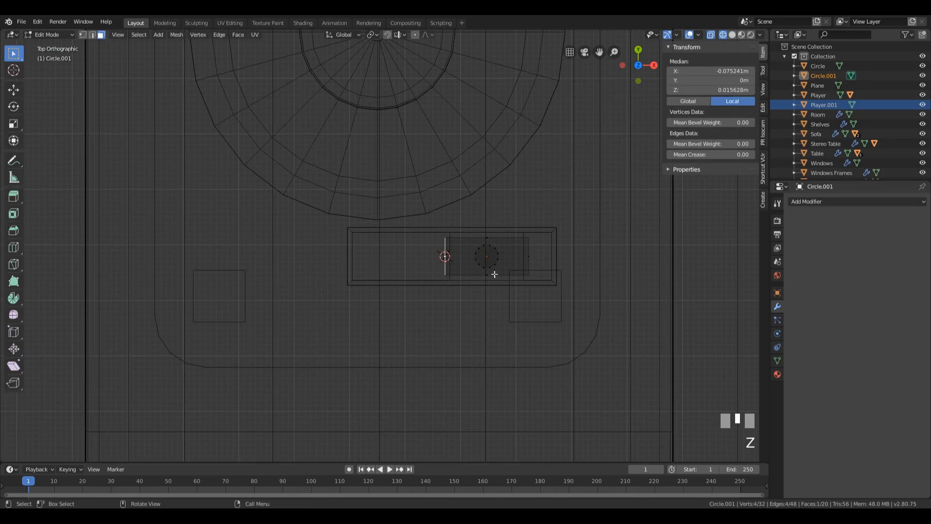
scroll(493, 266, "up", 1)
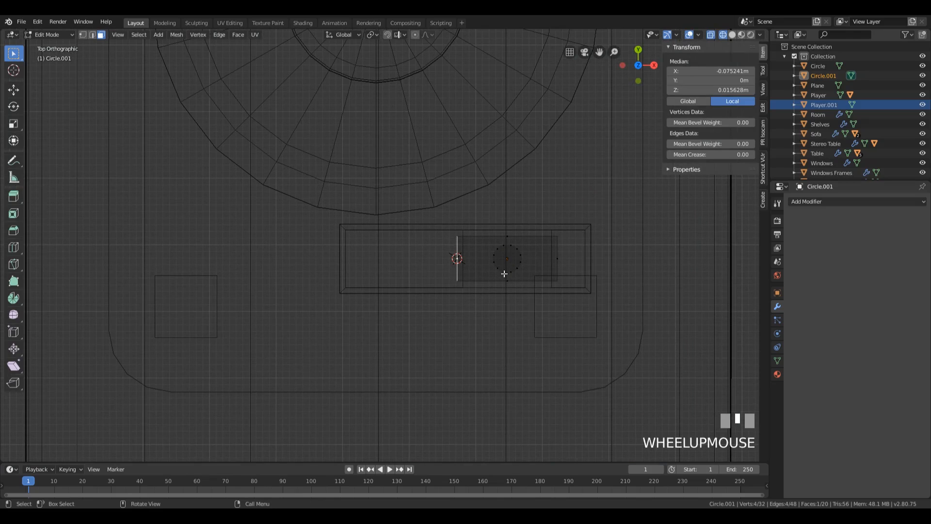
key("Tab")
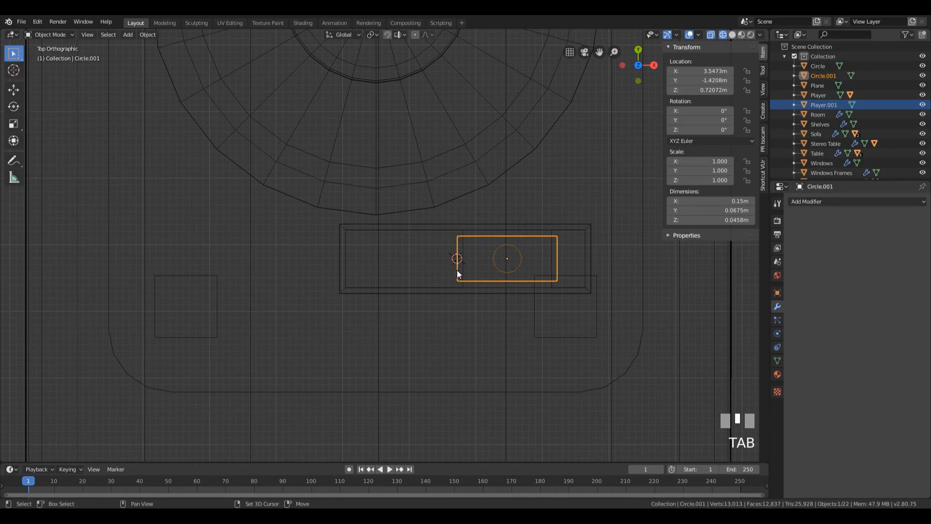
key("shift+a")
mouse_move(457, 270)
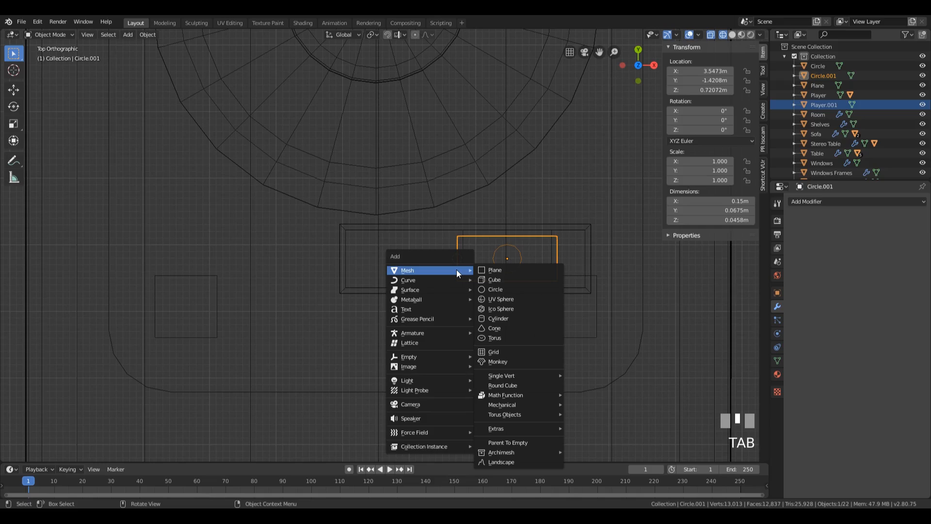
mouse_move(537, 376)
left_click(601, 375)
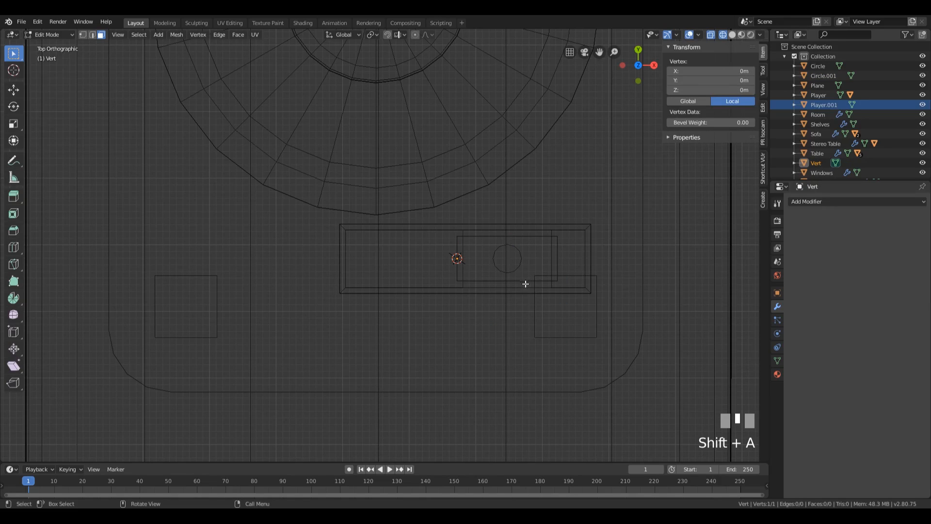
Step: Extrude the vertex about -0.224 m along X, then add a second segment about -0.129 m in X and 0.051 m in Y
scroll(508, 301, "up", 1)
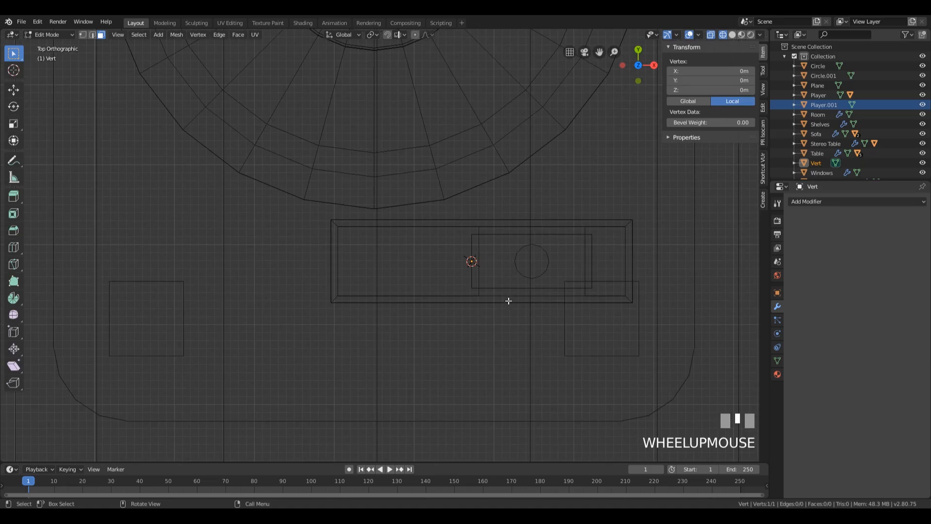
scroll(515, 281, "down", 2)
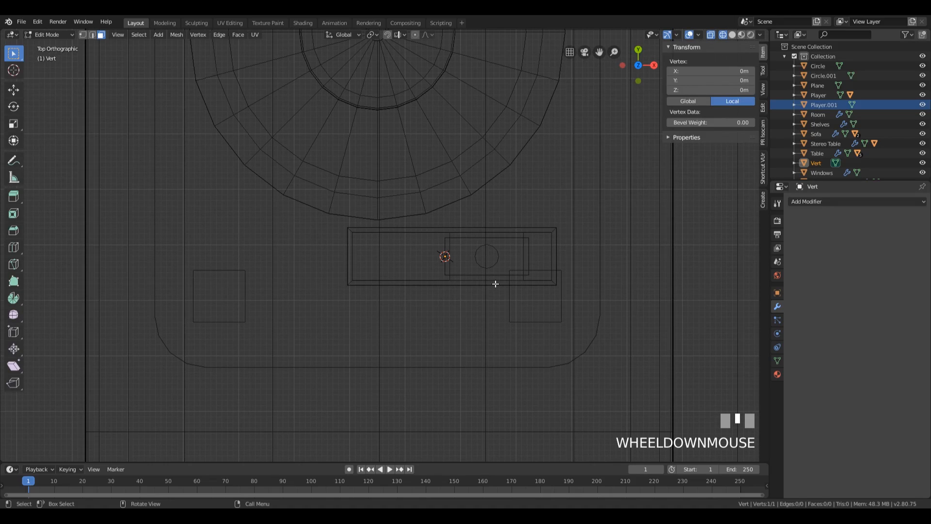
key("1")
scroll(493, 287, "down", 1)
middle_click_drag(489, 276, 530, 241, "shift")
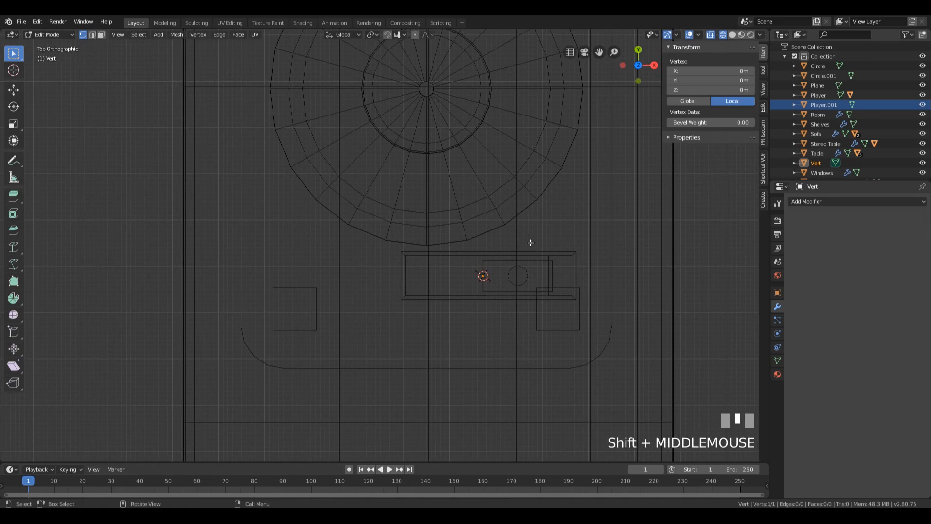
key("e")
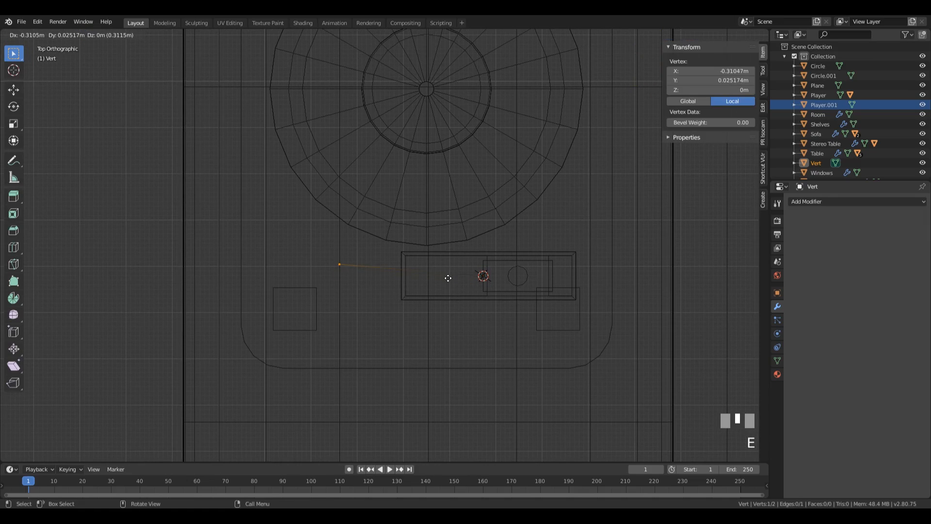
key("x")
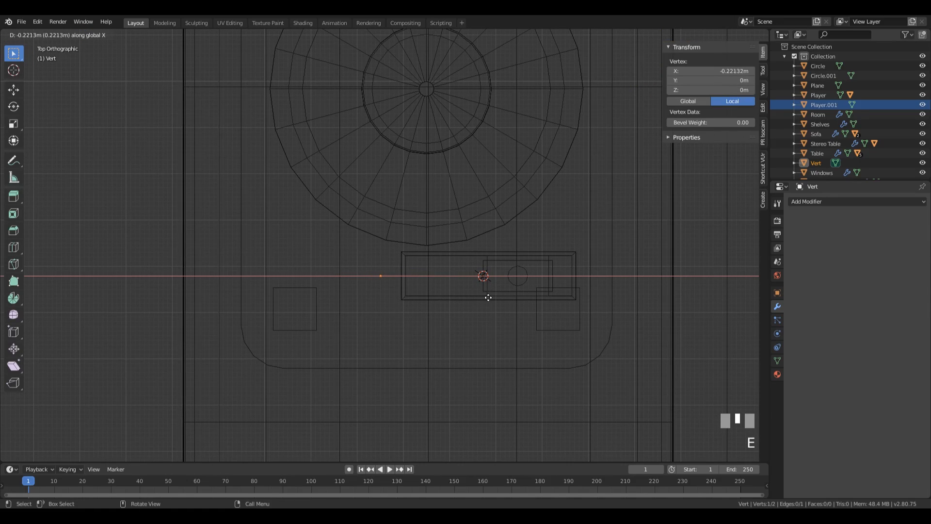
left_click(488, 298)
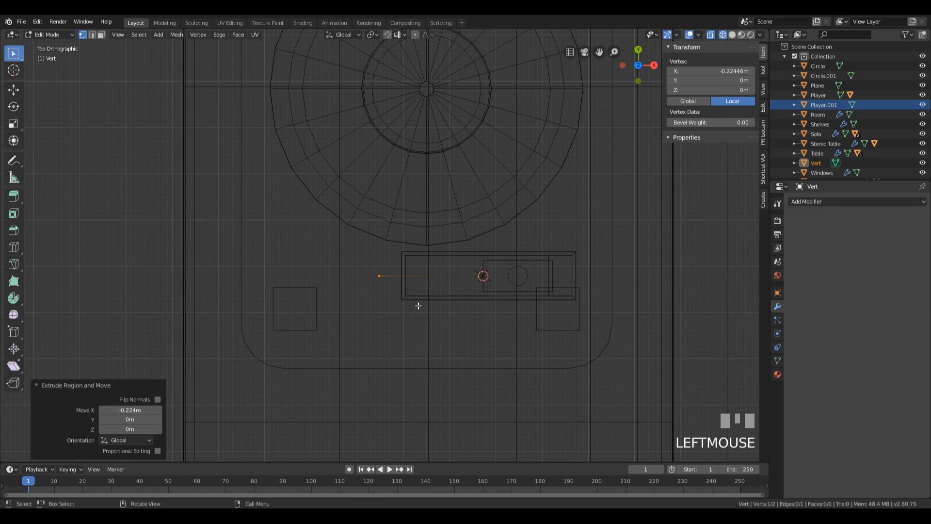
key("e")
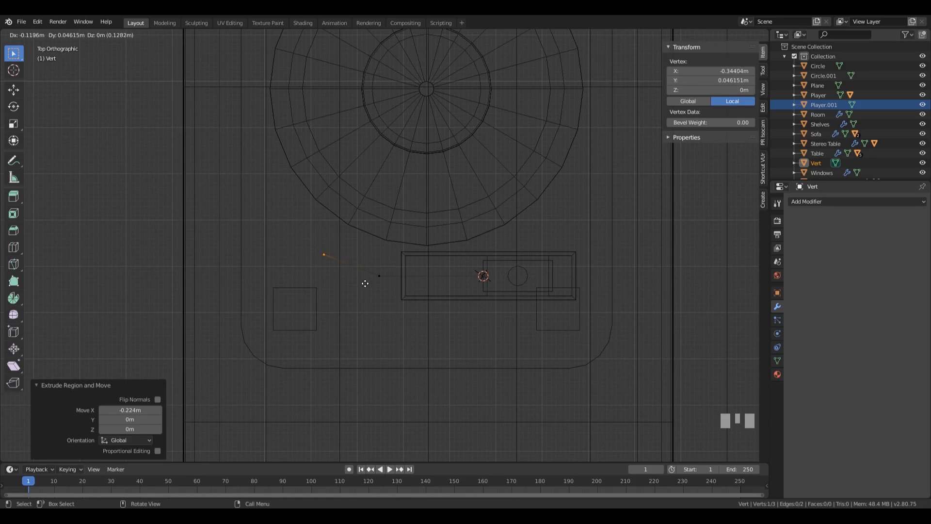
left_click(362, 279)
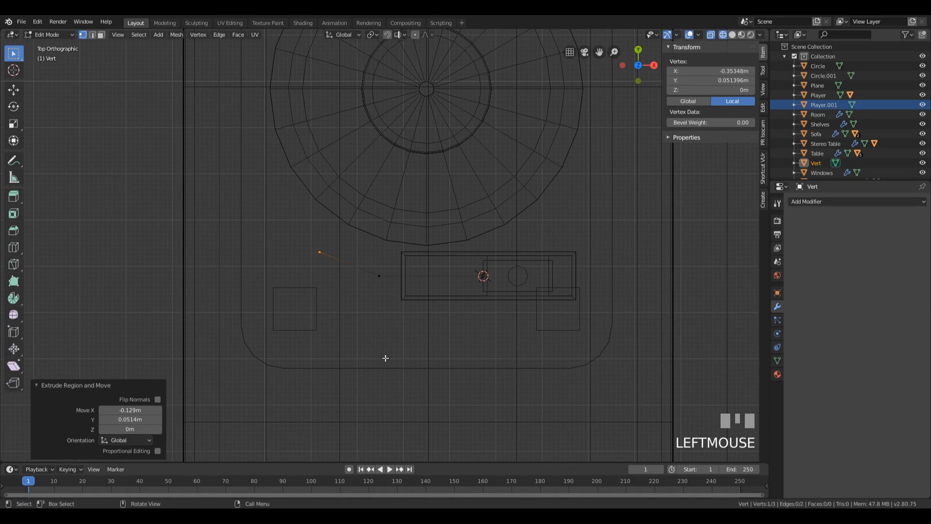
Step: Bevel the line's middle vertex with 4 segments and a width of about 0.0325 m
left_click(382, 287)
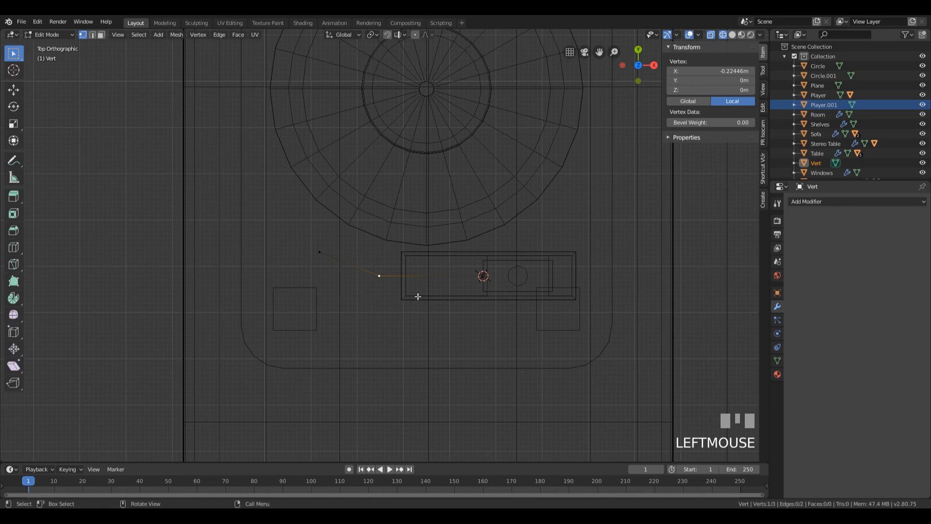
key("ctrl+b")
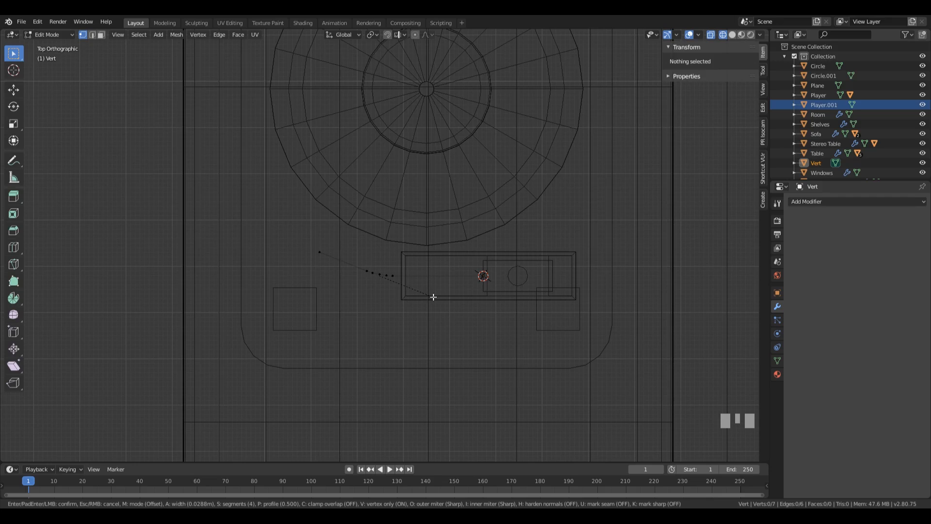
left_click(435, 298)
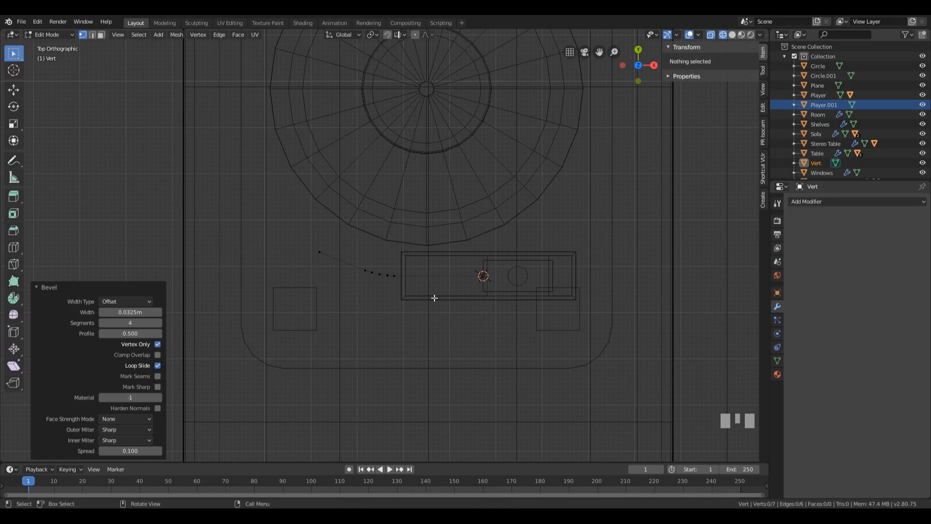
Step: Return to Object Mode and convert the bent tonearm line from a mesh to a curve
middle_click_drag(435, 298, 428, 226)
key("Tab")
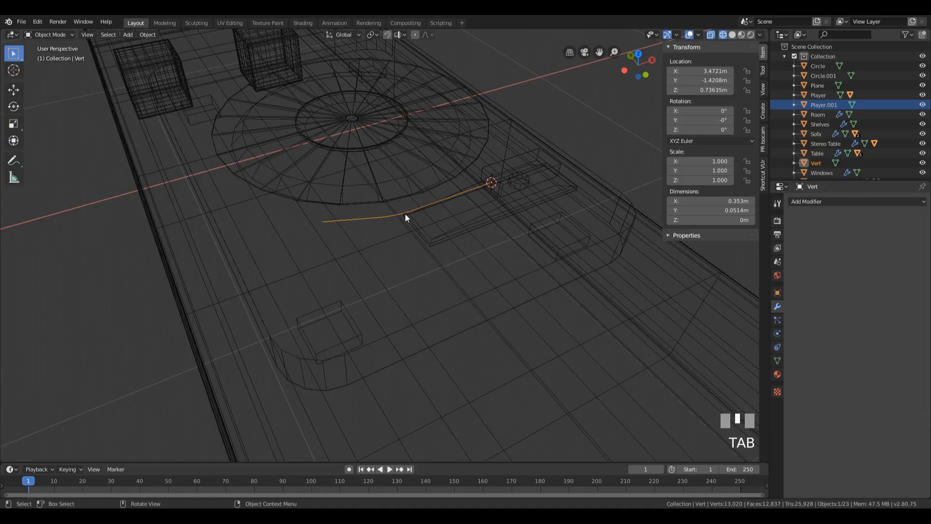
left_click(148, 35)
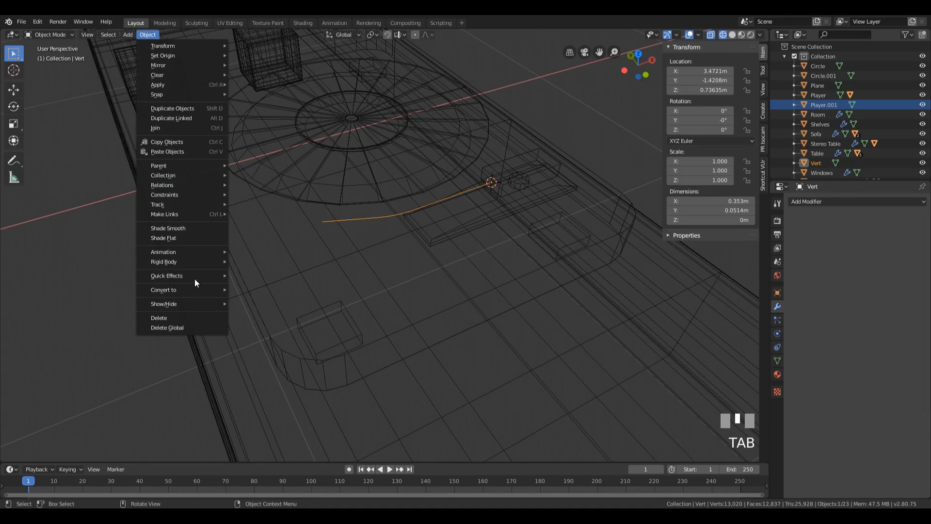
mouse_move(194, 291)
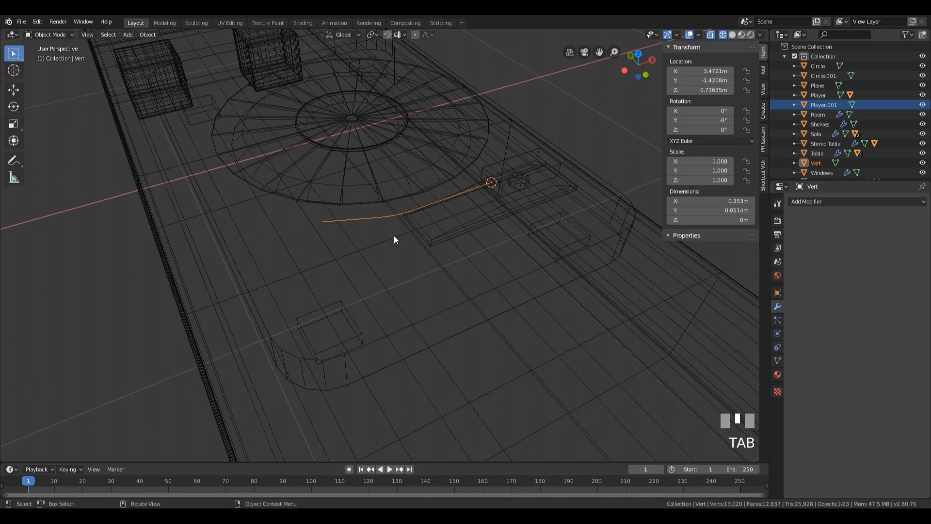
middle_click_drag(402, 231, 412, 264, "shift")
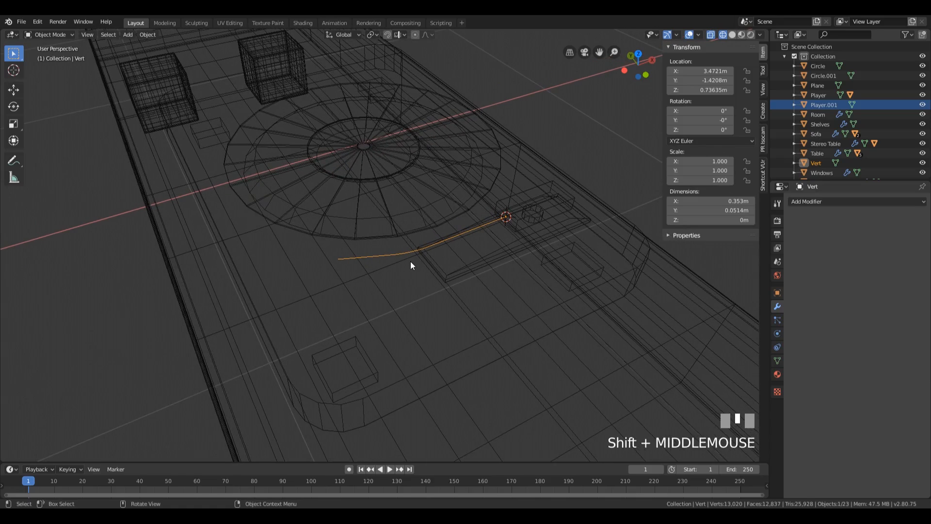
key("q")
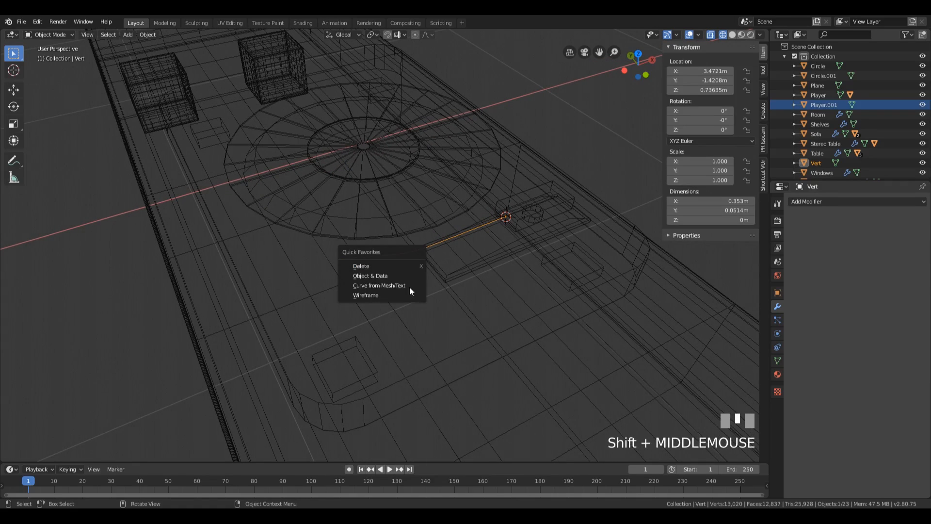
left_click(373, 286)
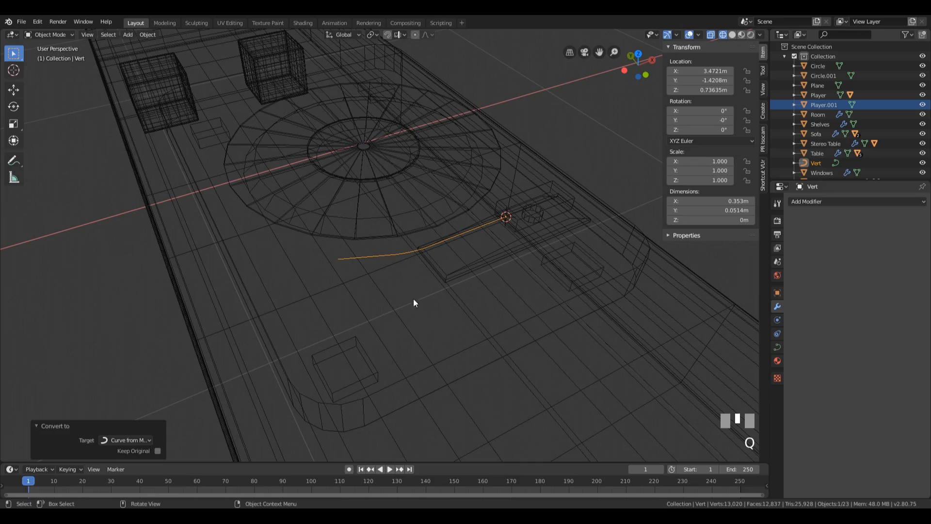
Step: Give the tonearm curve a round thickness by setting its geometry bevel depth to 0.005 m
left_click(777, 347)
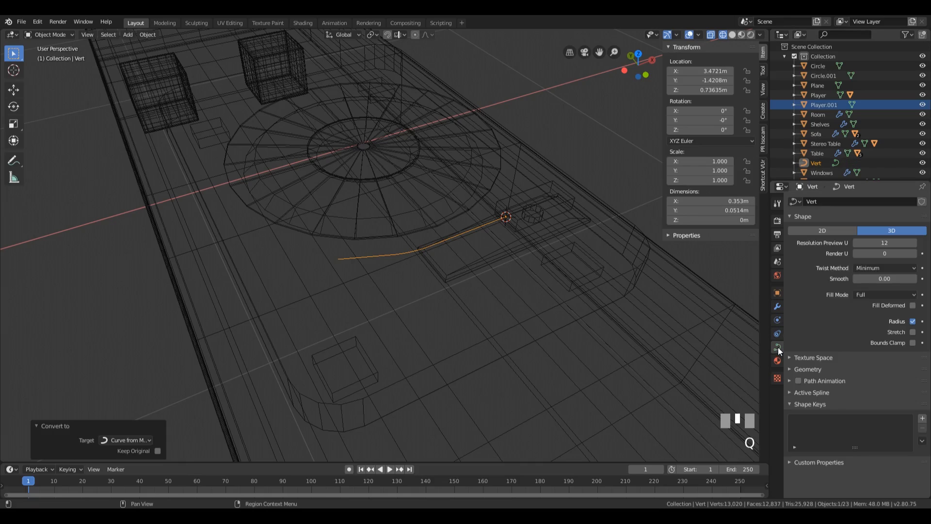
left_click(807, 370)
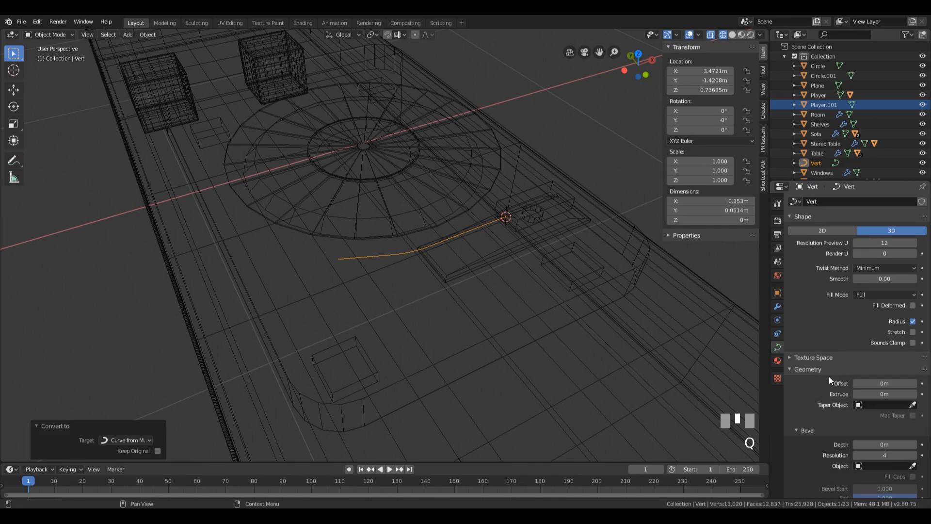
scroll(833, 441, "down", 3)
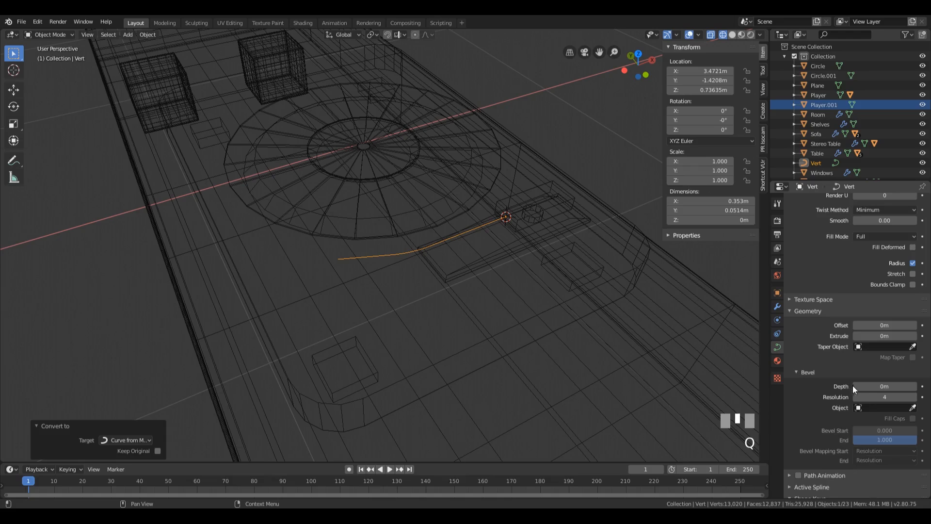
left_click_drag(881, 386, 892, 386)
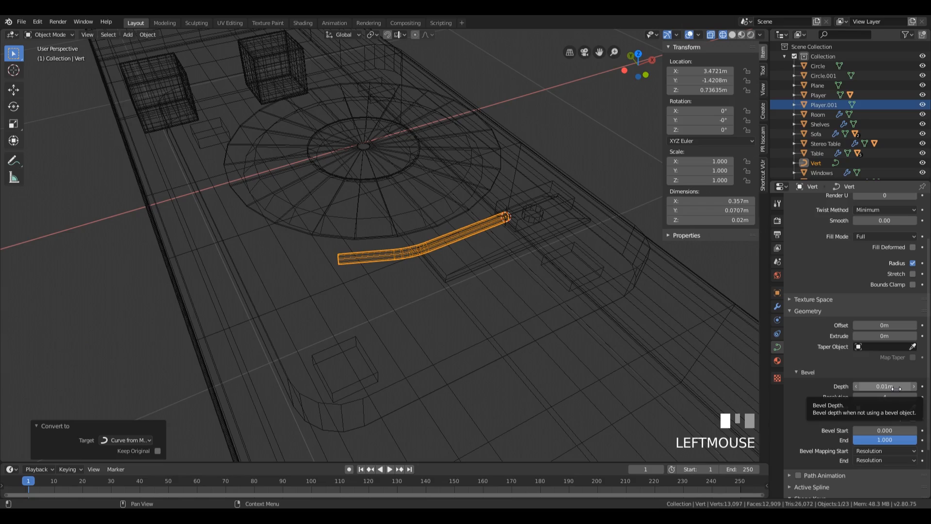
left_click(893, 386)
type(".00")
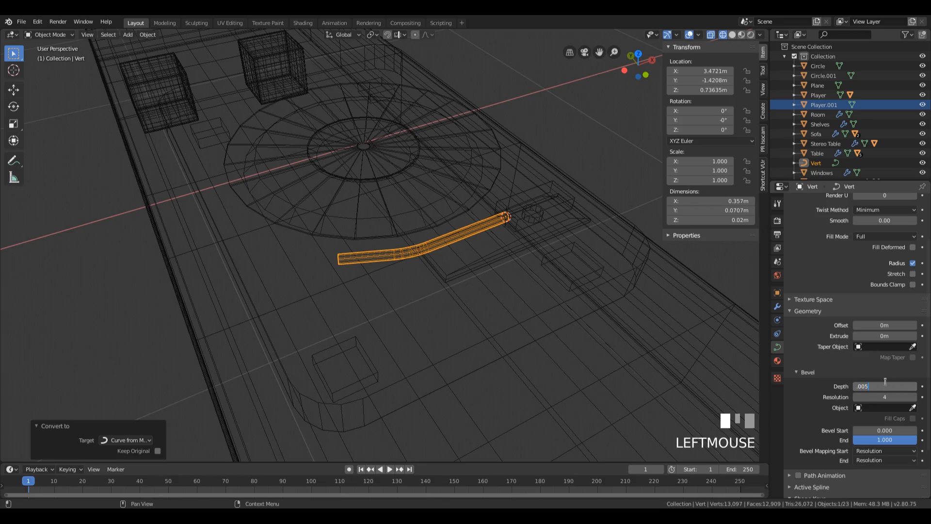
type("5")
key("KP_Enter")
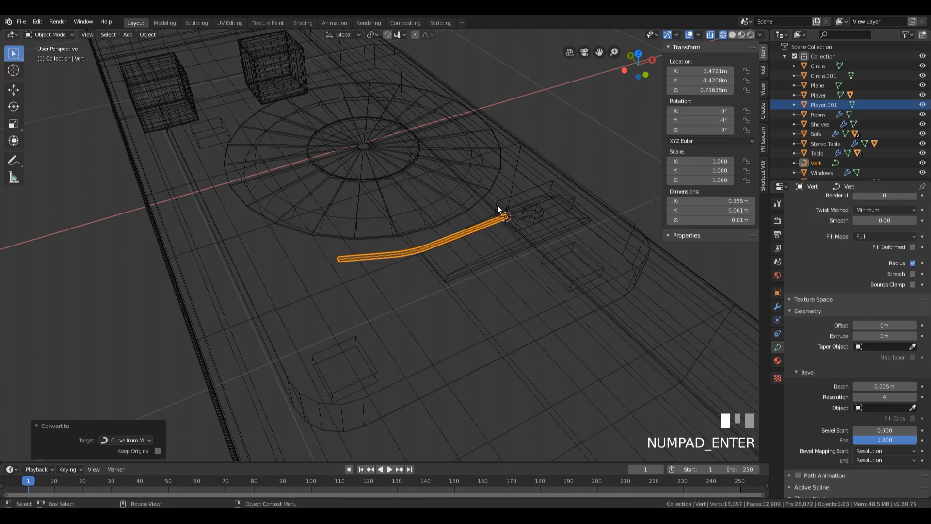
Step: Snap the 3D cursor to the control point at the tonearm curve's free end and return to Object Mode
mouse_move(500, 185)
middle_mouse_down()
mouse_move(480, 183)
mouse_move(535, 171)
mouse_move(509, 178)
middle_mouse_up()
scroll(450, 212, "up", 2)
key("Tab")
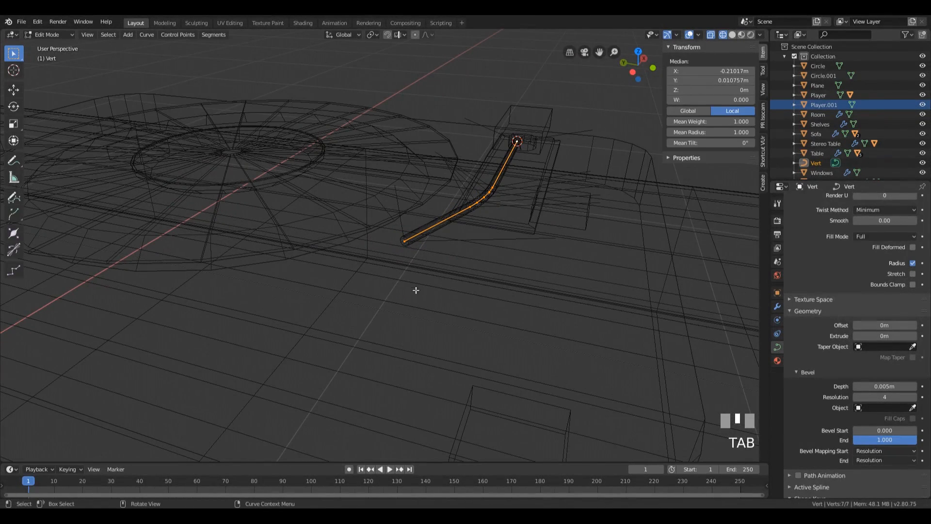
left_click(409, 246)
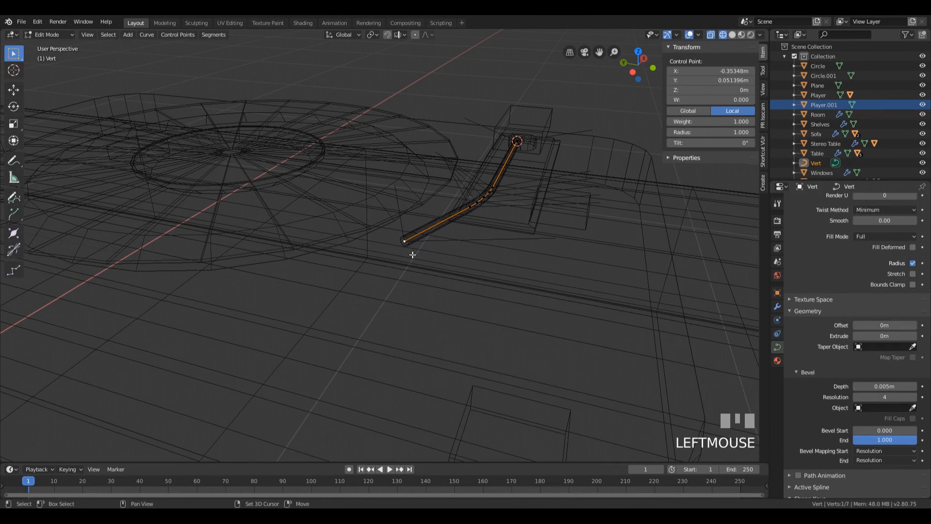
key("shift+s")
left_click(413, 314)
mouse_move(465, 240)
middle_mouse_down()
mouse_move(551, 219)
mouse_move(518, 217)
middle_mouse_up()
key("Tab")
Step: Switch to solid shading and examine the tonearm's shape and its height over the record from several angles
key("z")
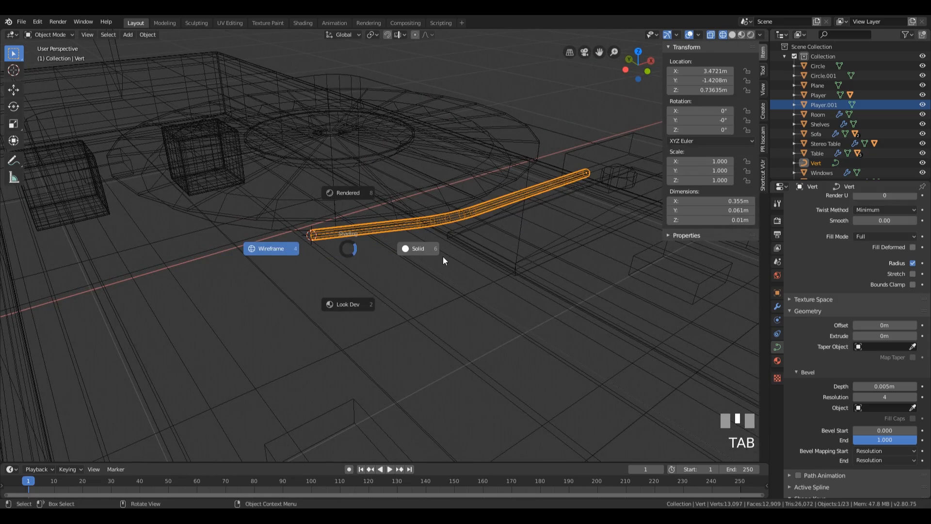
left_click(444, 260)
middle_click_drag(485, 207, 386, 207)
scroll(479, 220, "down", 3)
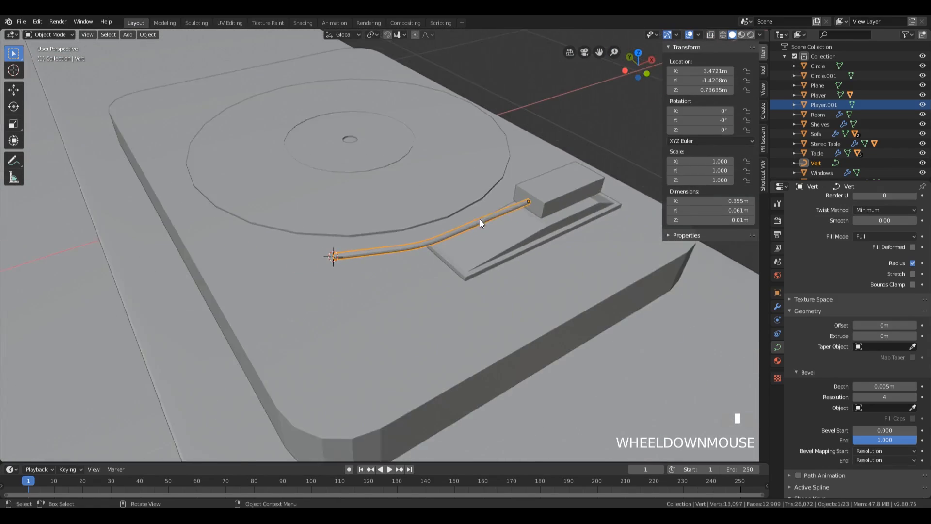
middle_click_drag(479, 219, 529, 208)
scroll(523, 218, "down", 2)
middle_click_drag(426, 226, 515, 237)
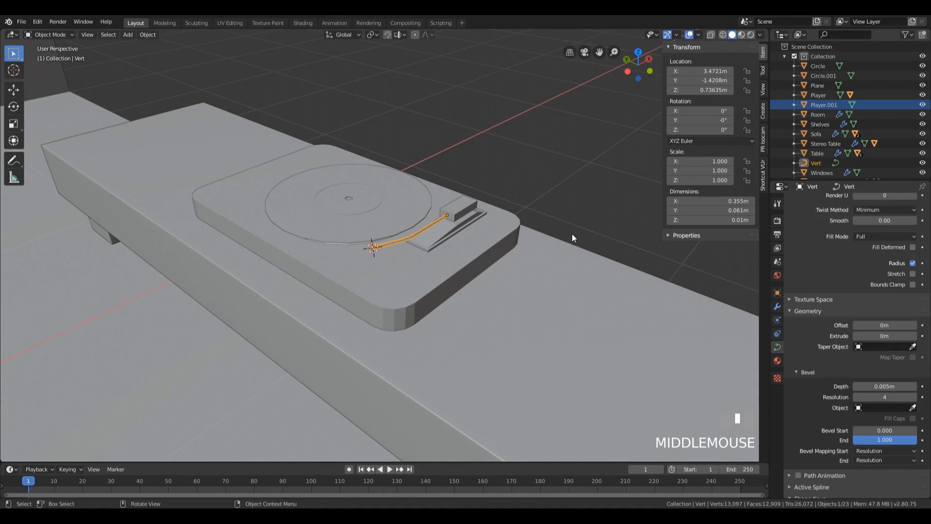
middle_click_drag(572, 238, 487, 235)
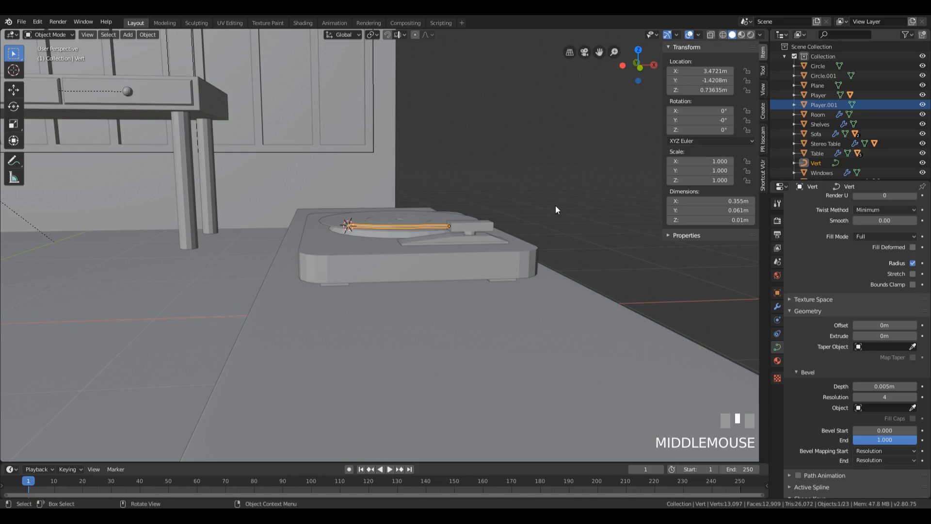
middle_click_drag(440, 203, 492, 212)
scroll(462, 234, "up", 3)
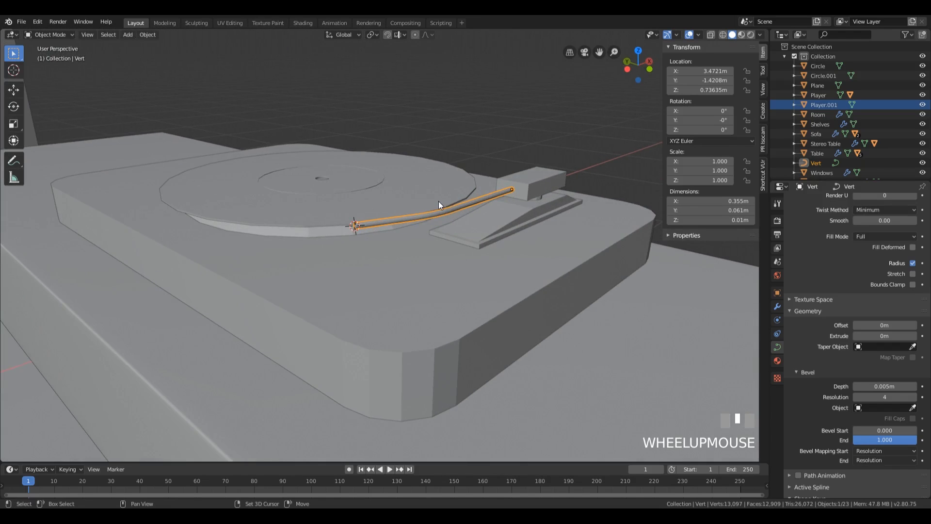
Step: Add a cube at the tonearm's free end and scale its mesh down to about 0.022 m per side
key("shift+a")
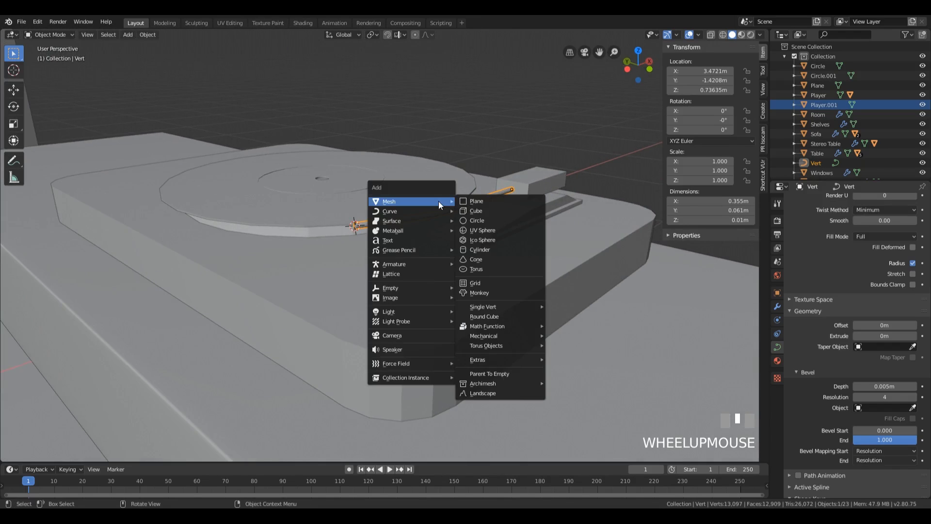
left_click(482, 211)
key("Tab")
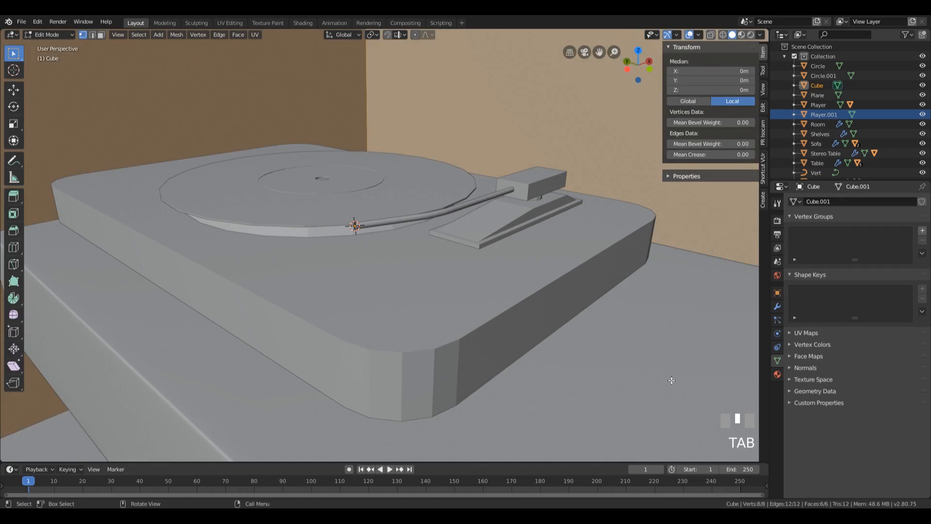
key("s")
left_click(355, 228)
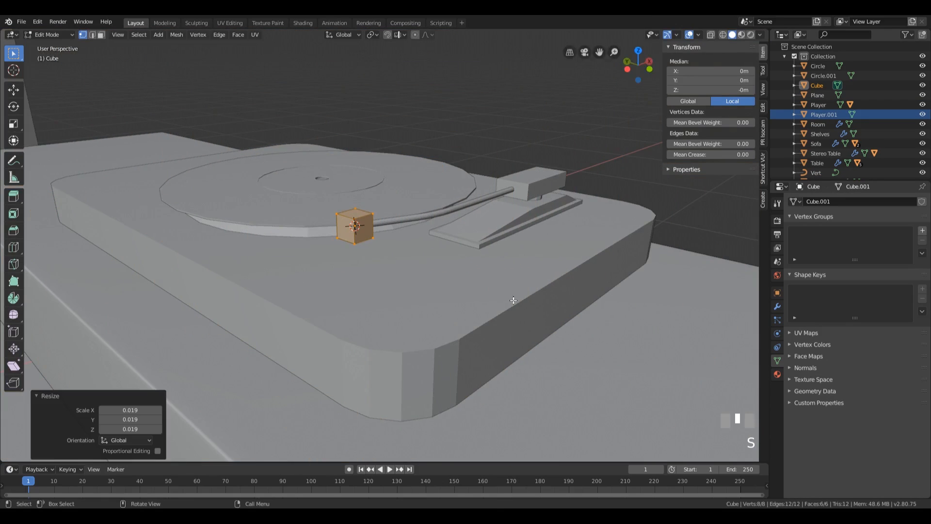
Step: Stretch the small cube along X to a length of about 0.099 m
middle_click_drag(490, 228, 350, 250)
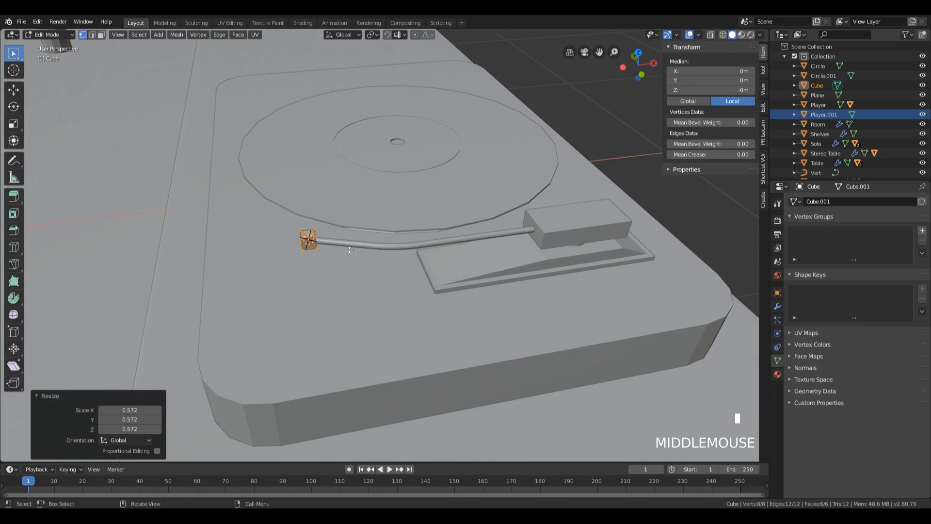
key("s")
key("x")
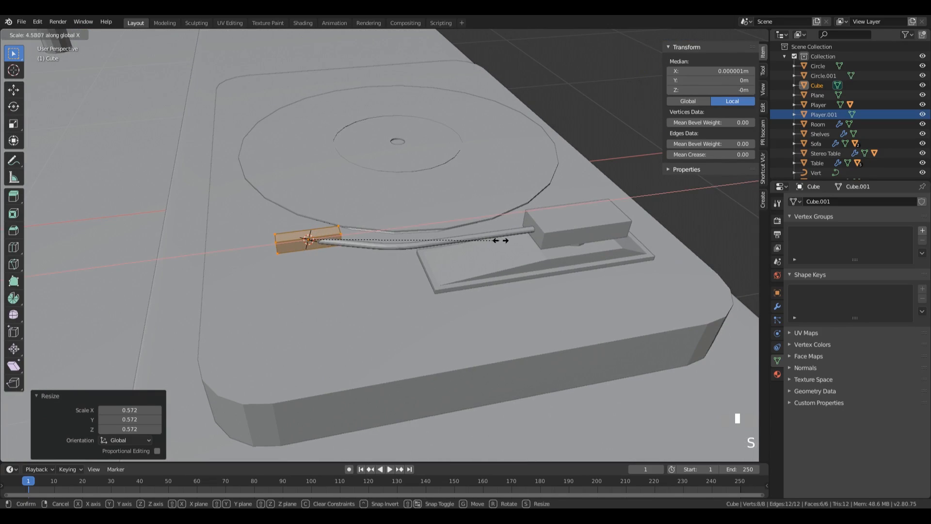
left_click(499, 240)
Step: Slide the block's upper outer end edge inward by a factor of about 0.236 to slope the tip, and return to Object Mode
key("2")
left_click(277, 241)
middle_click_drag(343, 240, 314, 245)
key("g")
key("g")
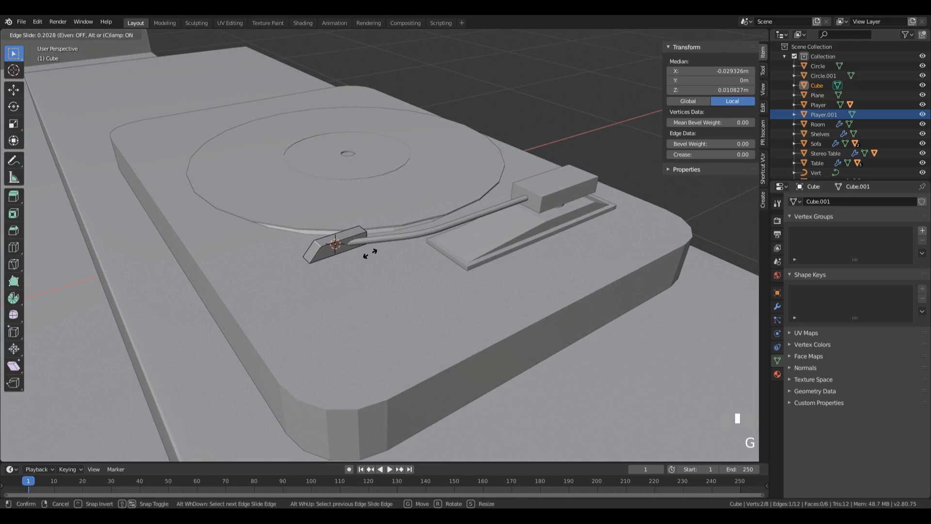
left_click(371, 253)
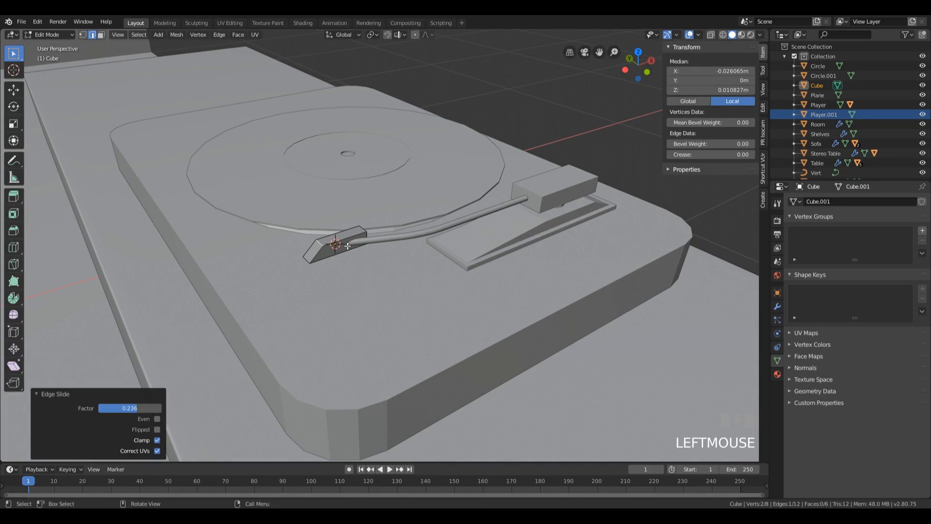
key("Tab")
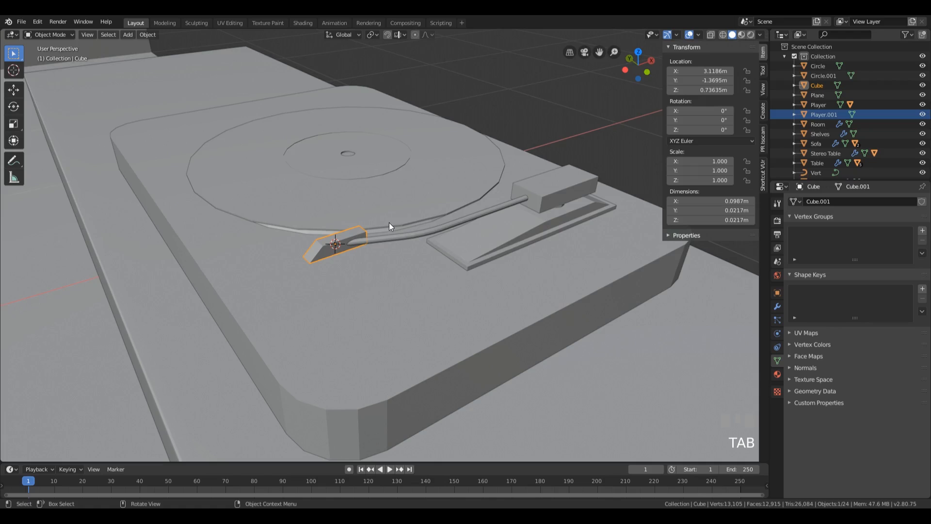
Step: In top wireframe view, rotate the head block to about -21.1° around Z to align it with the tonearm's angled end
middle_click_drag(389, 222, 392, 223)
key("KP_7")
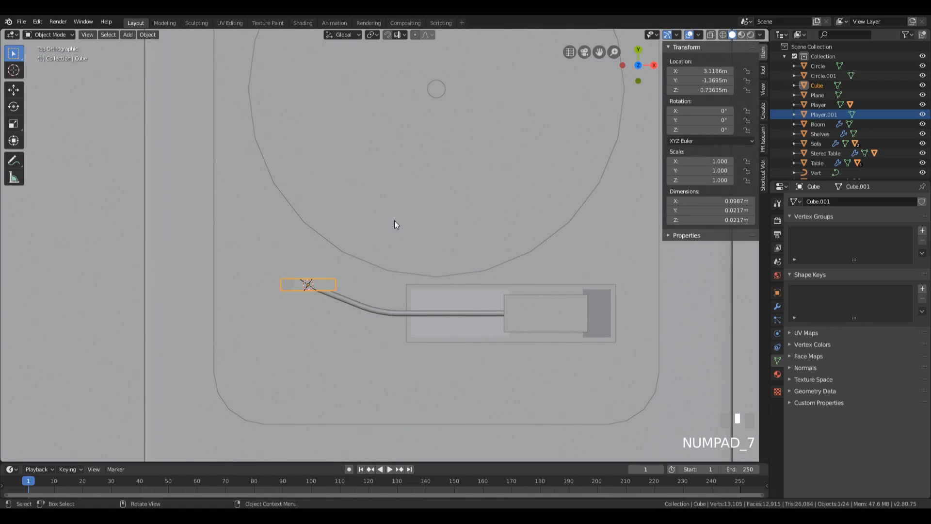
key("z")
left_click(334, 231)
middle_click_drag(386, 270, 449, 222, "shift")
scroll(449, 225, "up", 6)
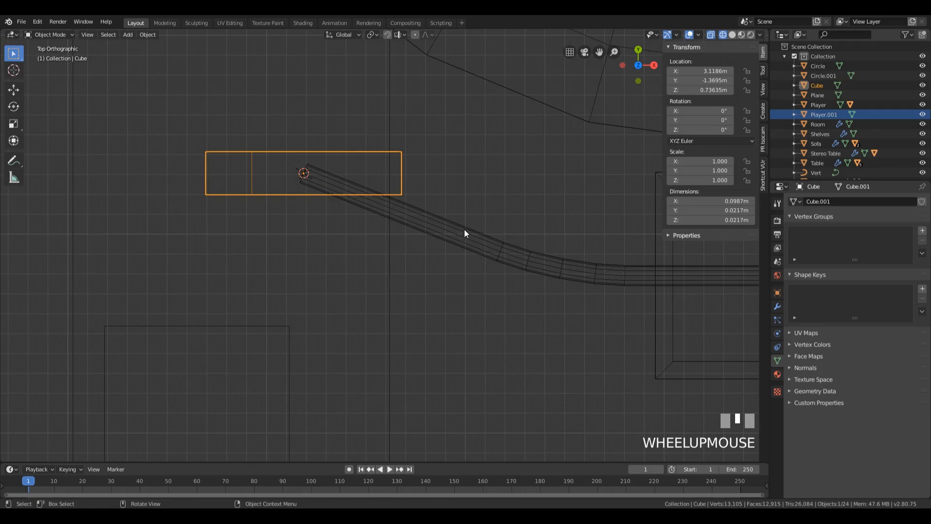
key("r")
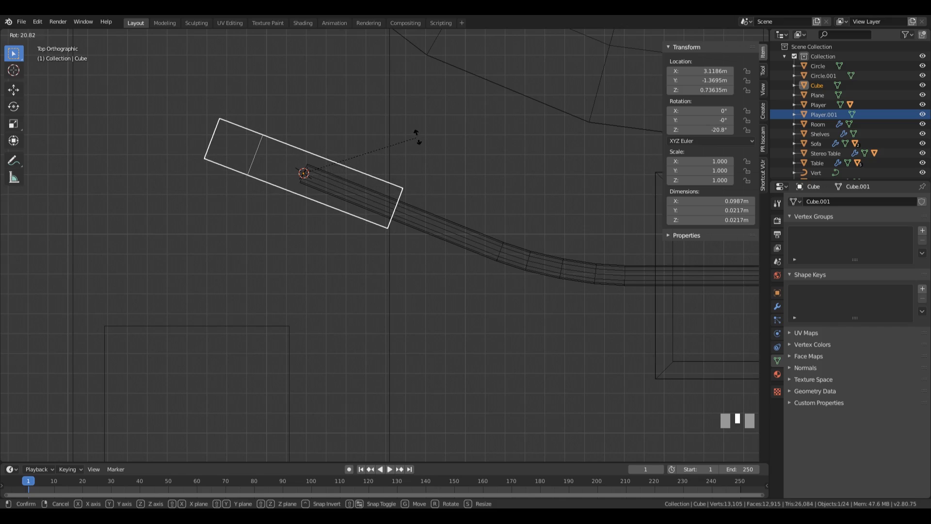
left_click(417, 157)
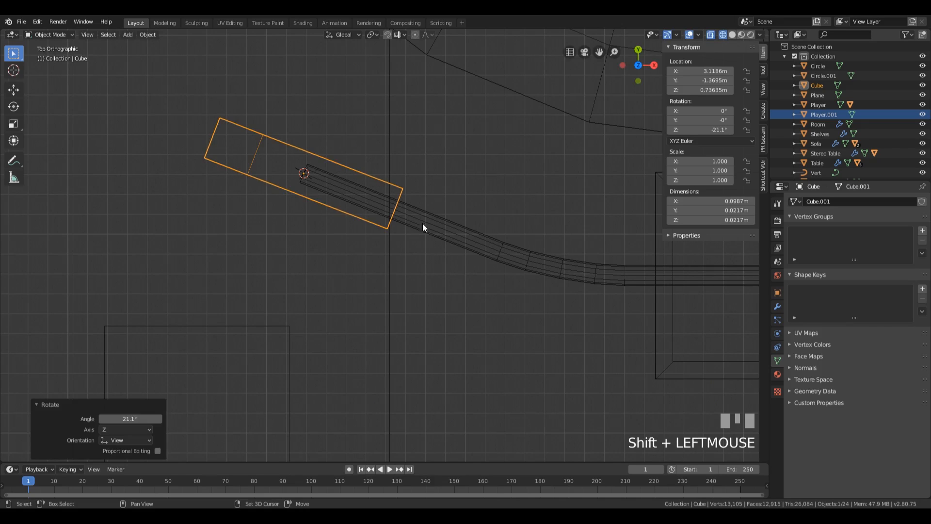
Step: Move the head block about -0.033 m along its local X axis toward the arm's tip and return to solid shading
scroll(427, 183, "down", 2)
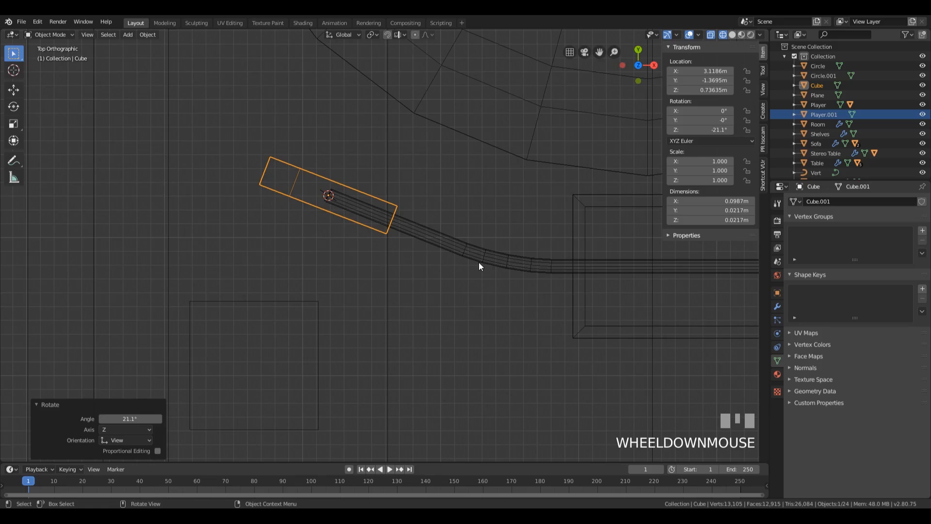
scroll(477, 260, "down", 1)
key("g")
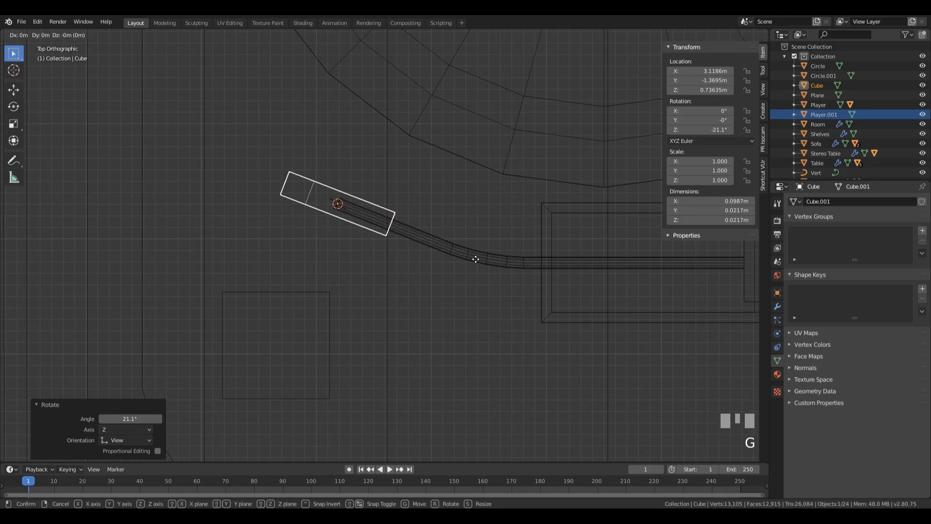
key("x")
key("x")
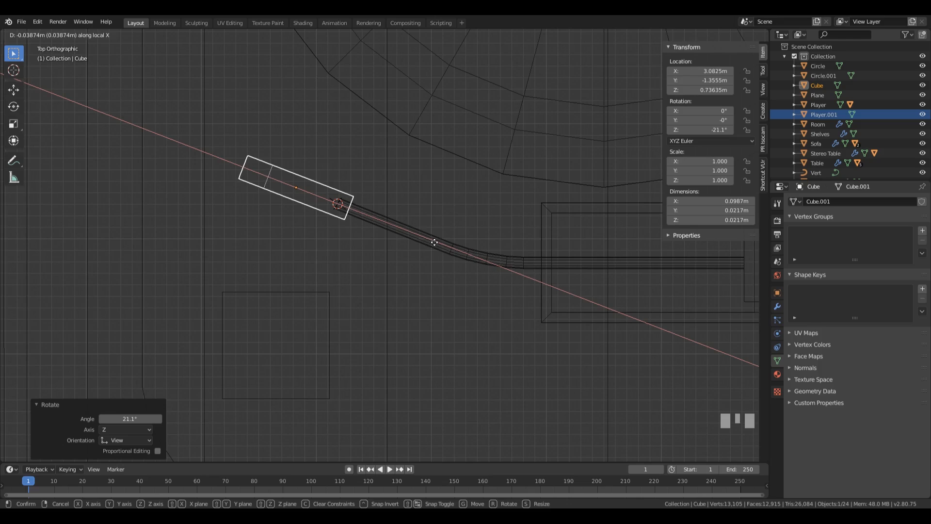
left_click(438, 243)
mouse_move(438, 243)
middle_mouse_down()
mouse_move(562, 295)
mouse_move(567, 241)
mouse_move(597, 254)
middle_mouse_up()
scroll(438, 156, "down", 3)
key("z")
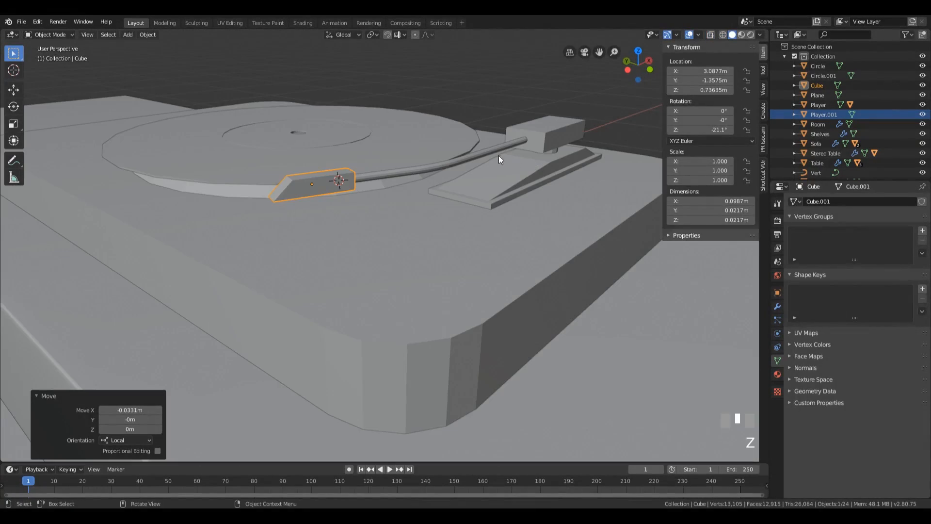
Step: Place the 3D cursor on the player's top surface near its front corner and add a 12-vertex circle there
left_click(500, 76)
middle_click_drag(499, 76, 428, 218)
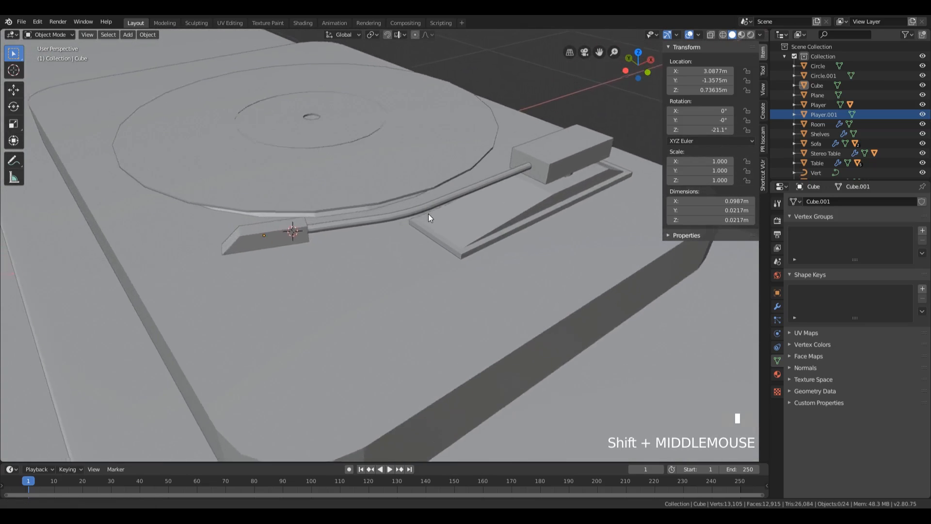
scroll(438, 223, "down", 3)
mouse_move(367, 191)
middle_mouse_down()
mouse_move(339, 191)
mouse_move(383, 191)
middle_mouse_up()
middle_click_drag(443, 317, 414, 314)
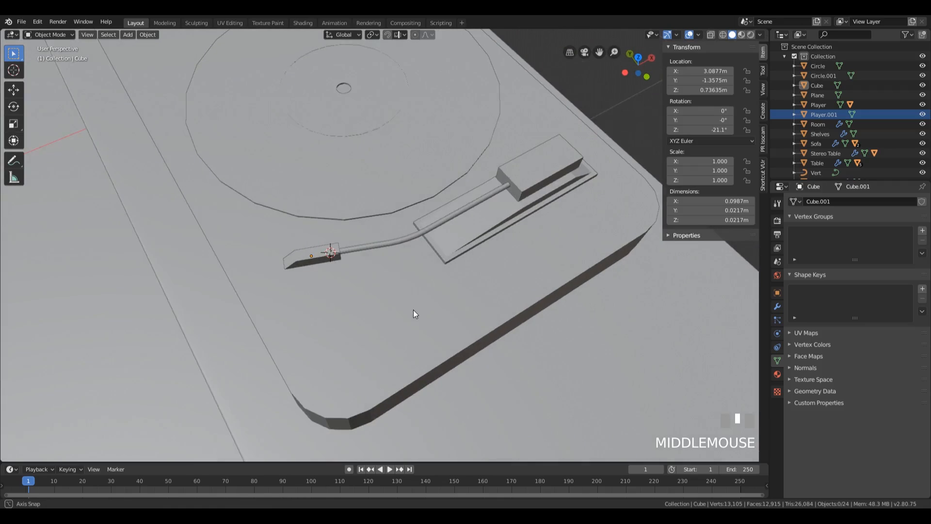
scroll(412, 312, "down", 2)
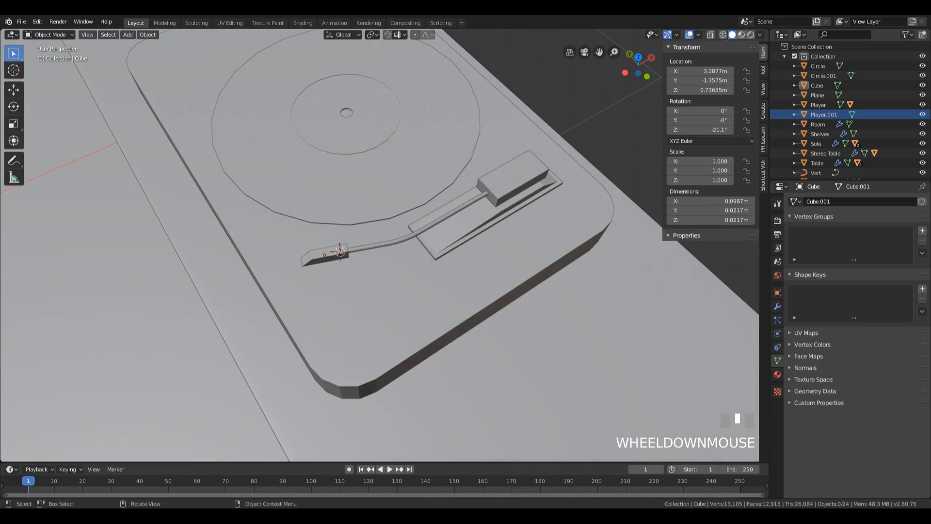
right_click(345, 330, "shift")
middle_click_drag(373, 343, 420, 276)
key("shift+a")
mouse_move(422, 284)
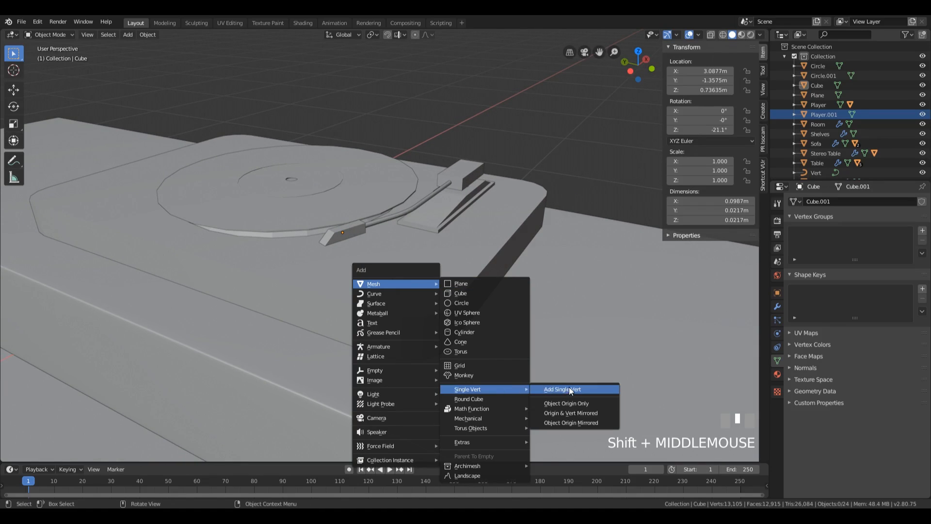
left_click(490, 303)
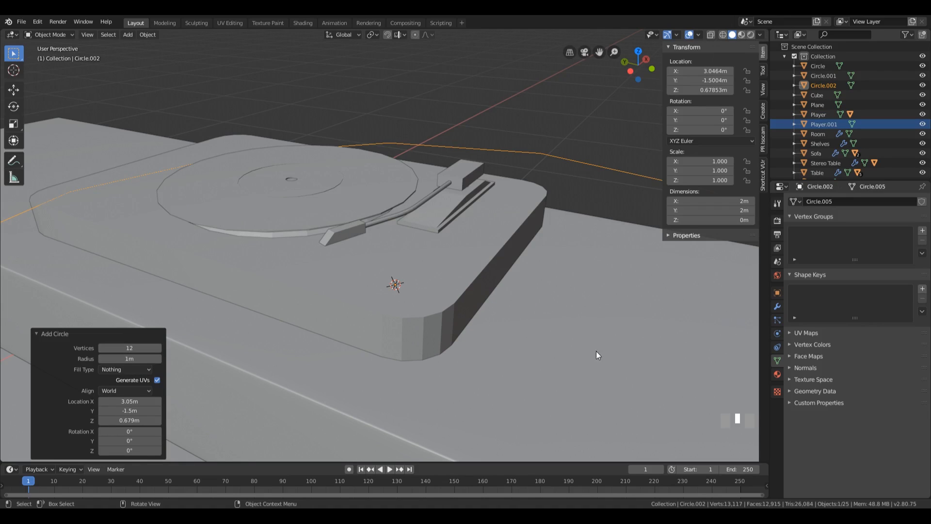
Step: In Edit Mode, scale the new circle down by a factor of about 0.033 to knob size
key("Tab")
key("s")
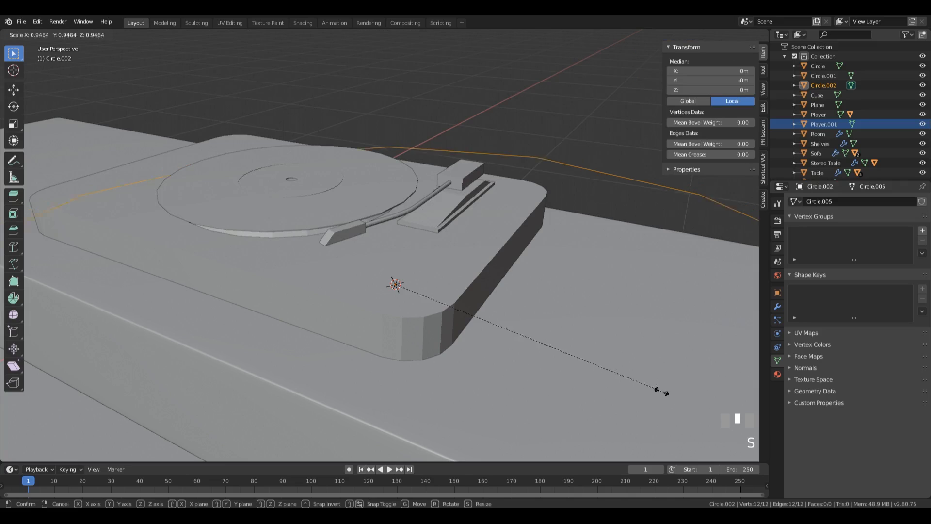
left_click(402, 291)
middle_click_drag(403, 291, 448, 283)
scroll(447, 282, "up", 3)
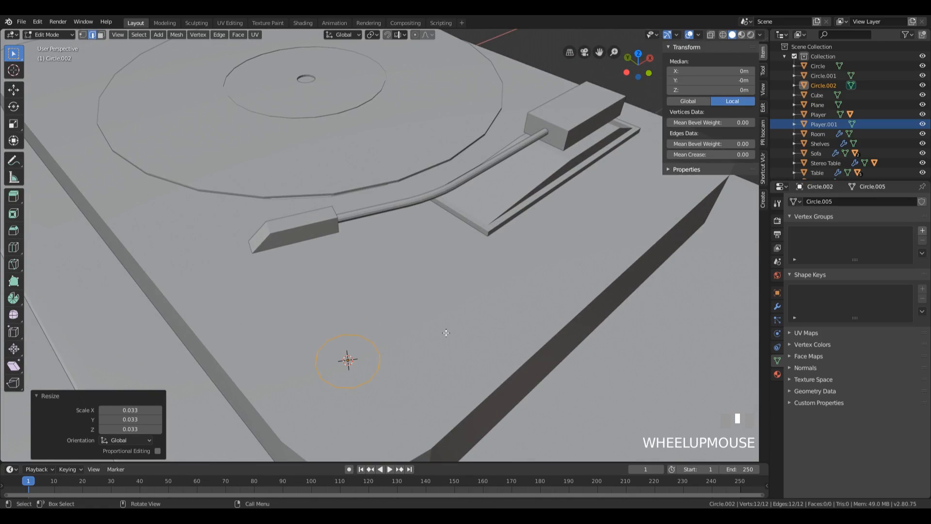
Step: Fill the circle with a face and extrude it upward about 0.0072 m as the knob's base
key("f")
mouse_move(446, 333)
middle_mouse_down()
mouse_move(426, 350)
mouse_move(437, 338)
middle_mouse_up()
key("e")
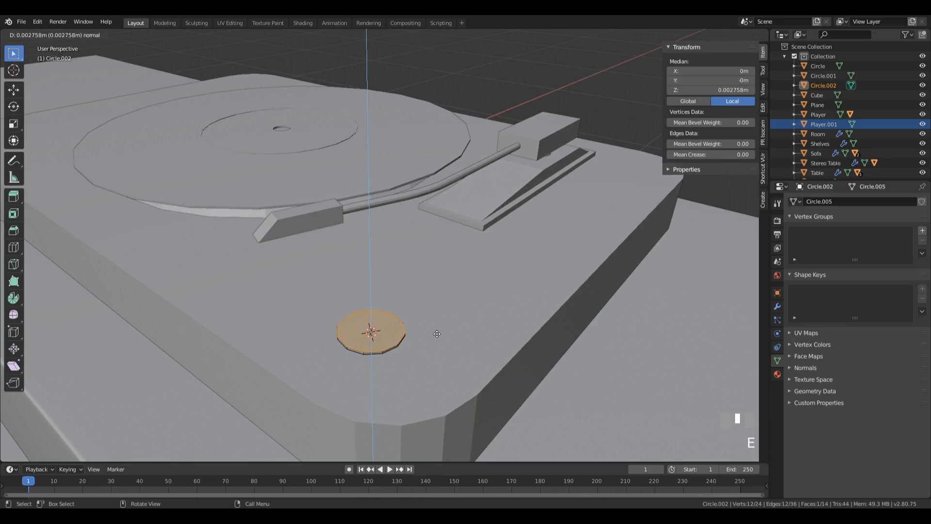
left_click(436, 329)
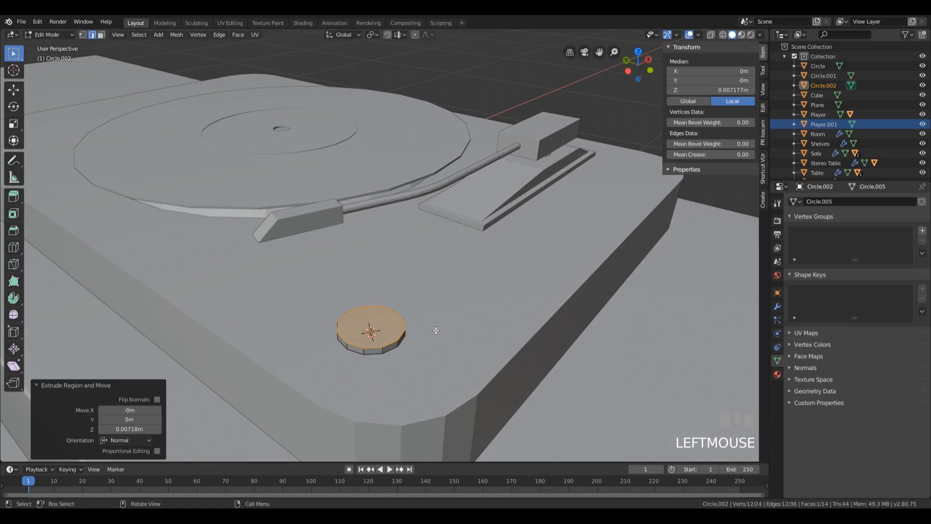
Step: Inset the knob base's top face by about 0.0066 m and extrude the inner face about 0.037 m upward
key("i")
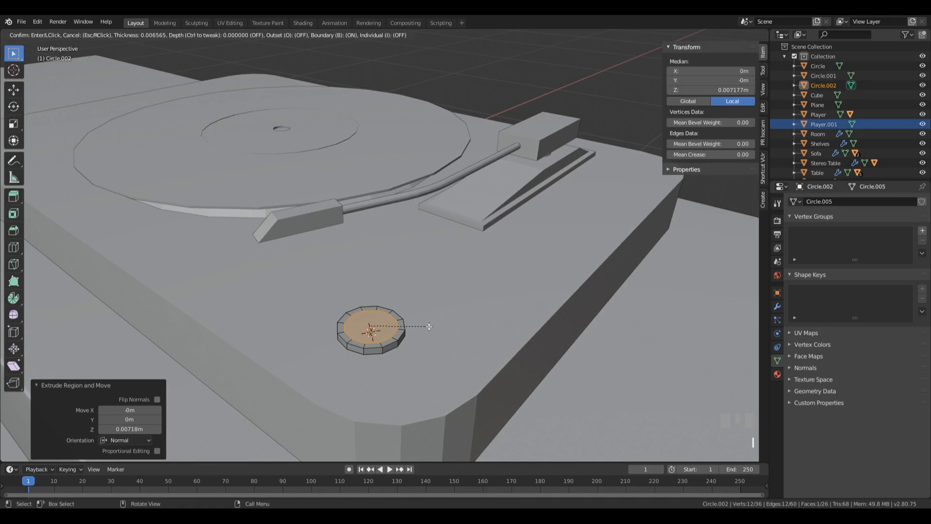
left_click(426, 326)
key("e")
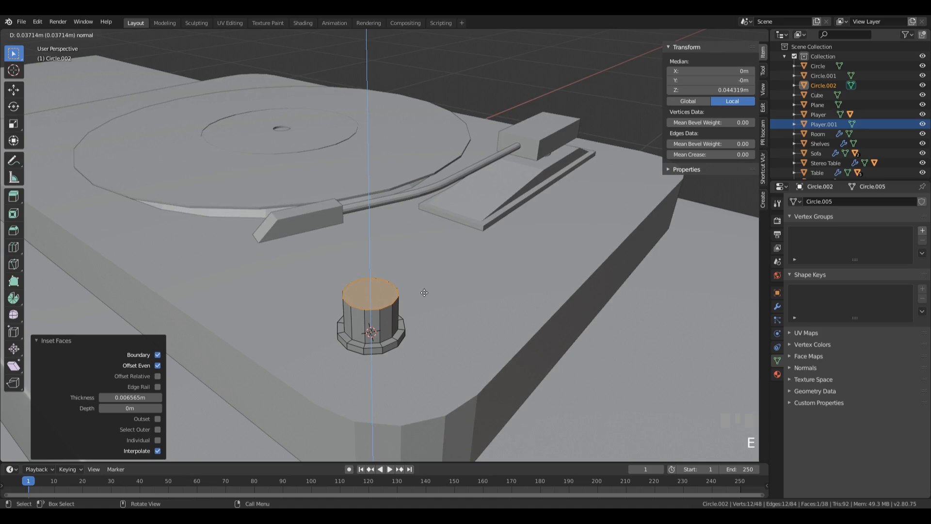
left_click(567, 370)
Step: Scale the knob's top face by about 0.563, lower it about 0.0055 m along Z, and return to Object Mode
middle_click_drag(568, 370, 528, 329)
key("s")
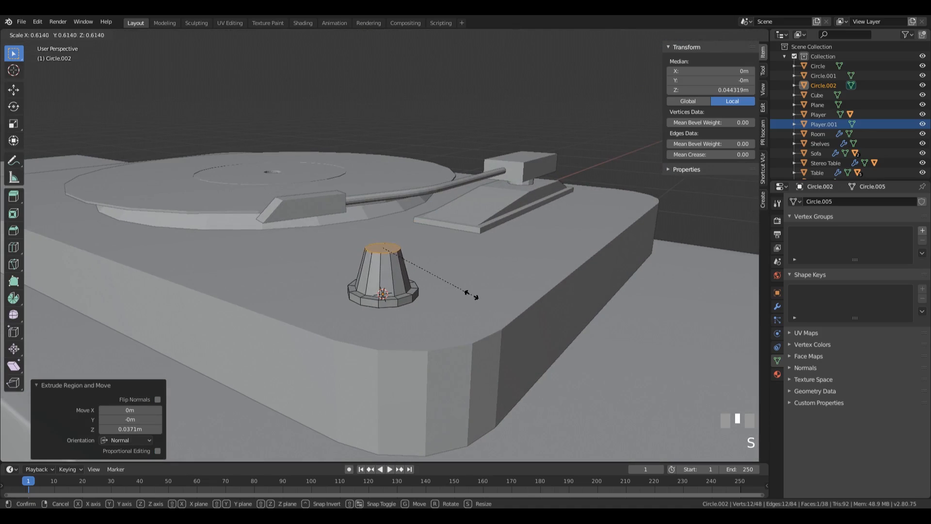
left_click(465, 290)
key("g")
key("z")
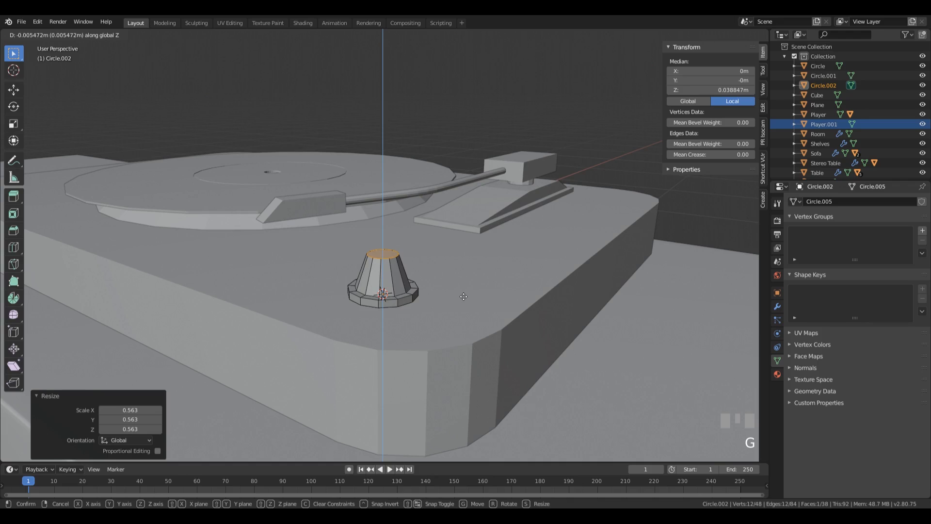
left_click(464, 296)
middle_click_drag(464, 296, 426, 291)
key("Tab")
scroll(531, 229, "down", 2)
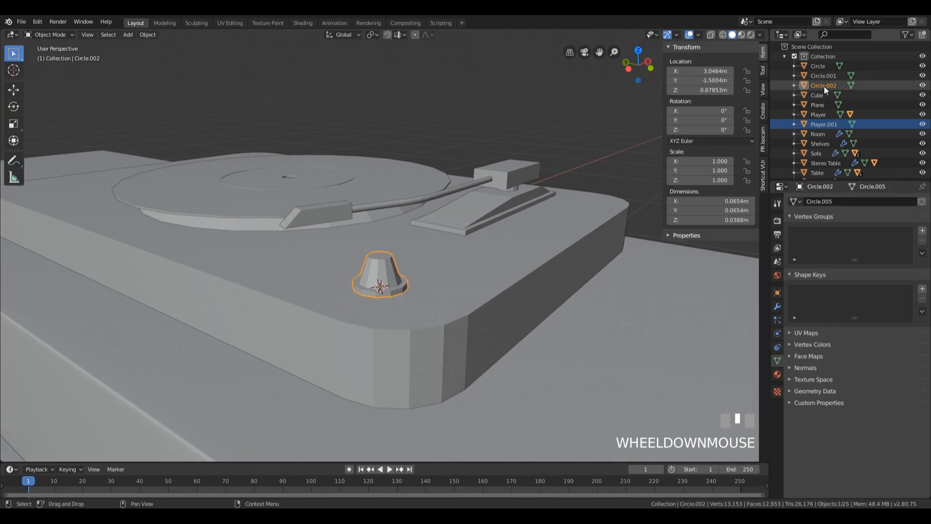
Step: Rename the knob object to Player Knob
double_click(824, 85)
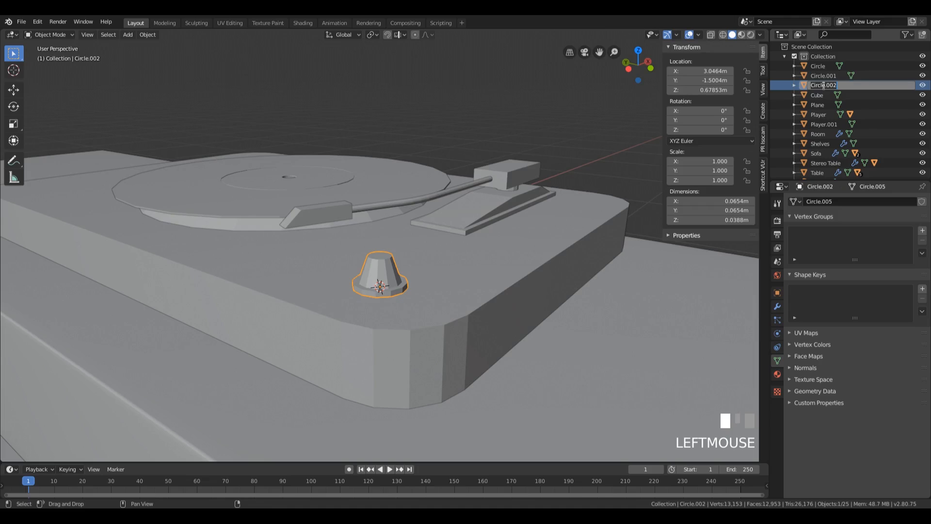
type("Player Knob")
key("Return")
Step: Rename the sloped plate under the tonearm to Player
left_click(508, 196)
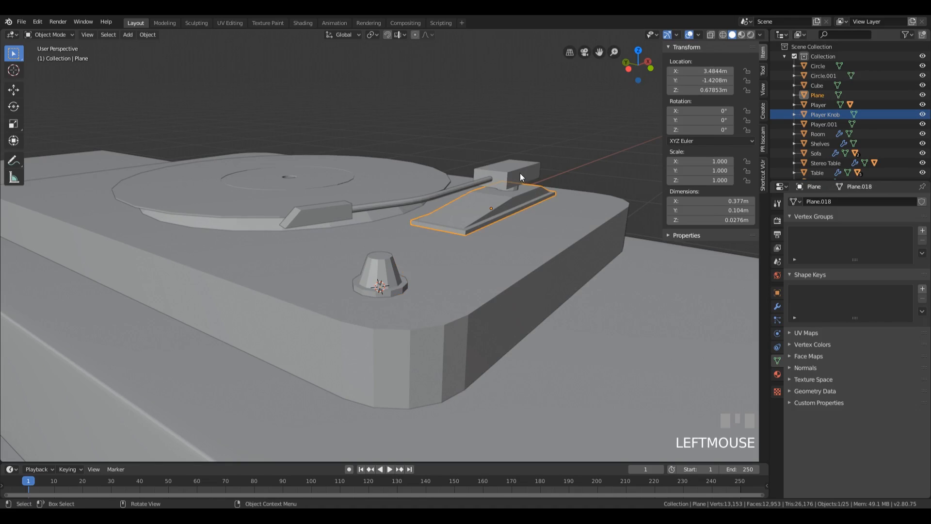
double_click(845, 94)
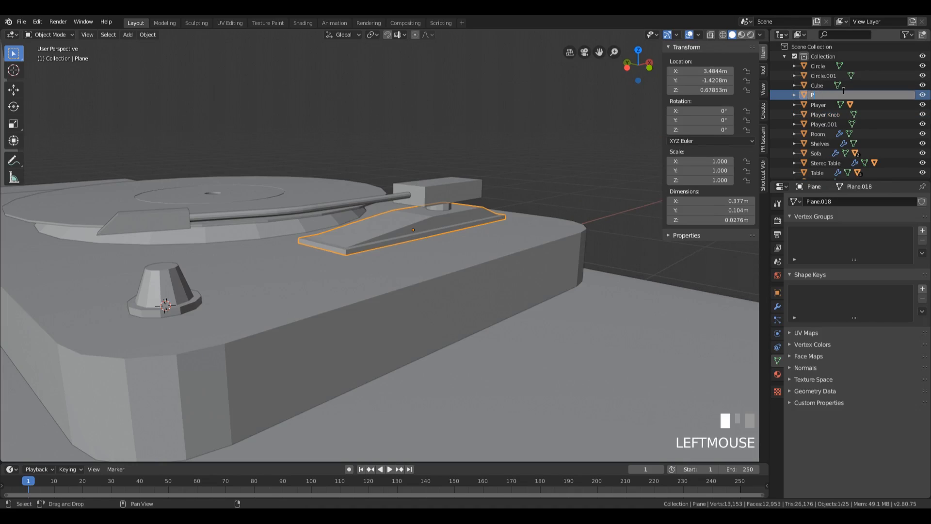
type("Player")
key("Return")
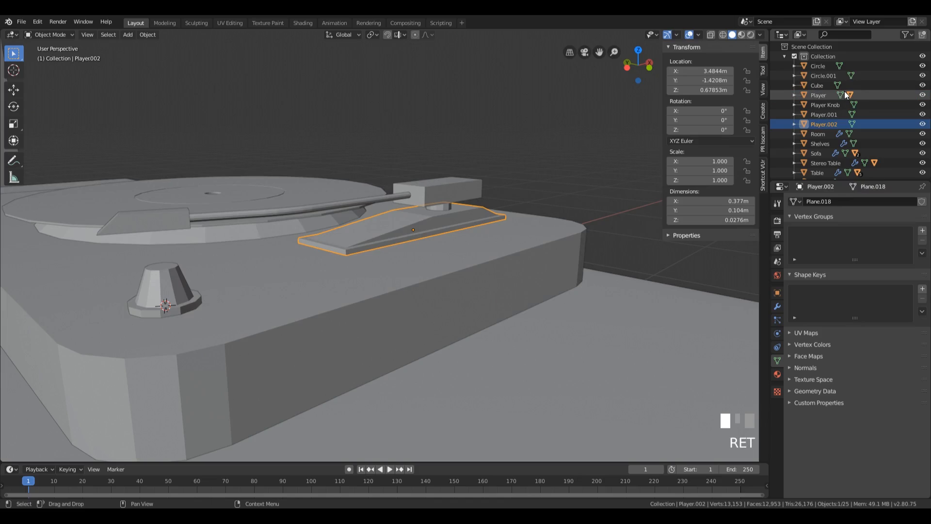
Step: Rename the block at the tonearm's pivot end to Player
left_click(446, 196)
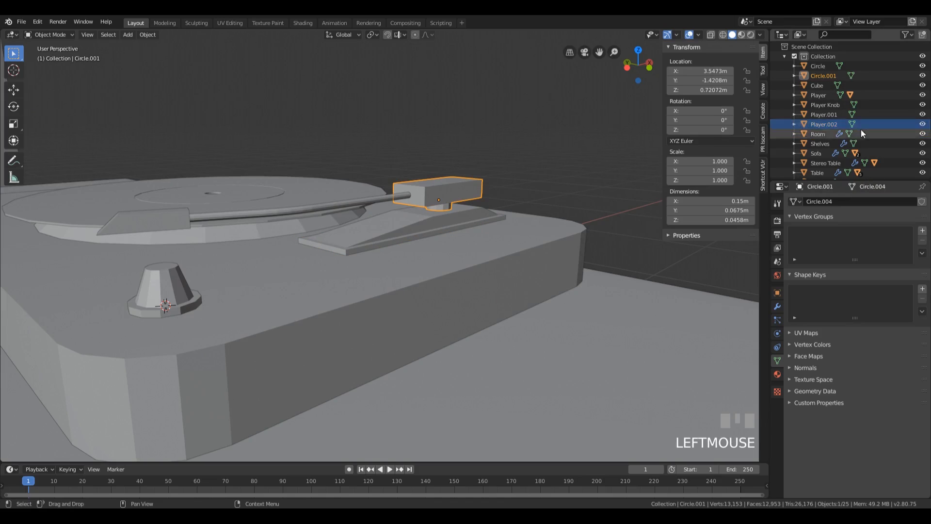
double_click(818, 75)
type("Playe")
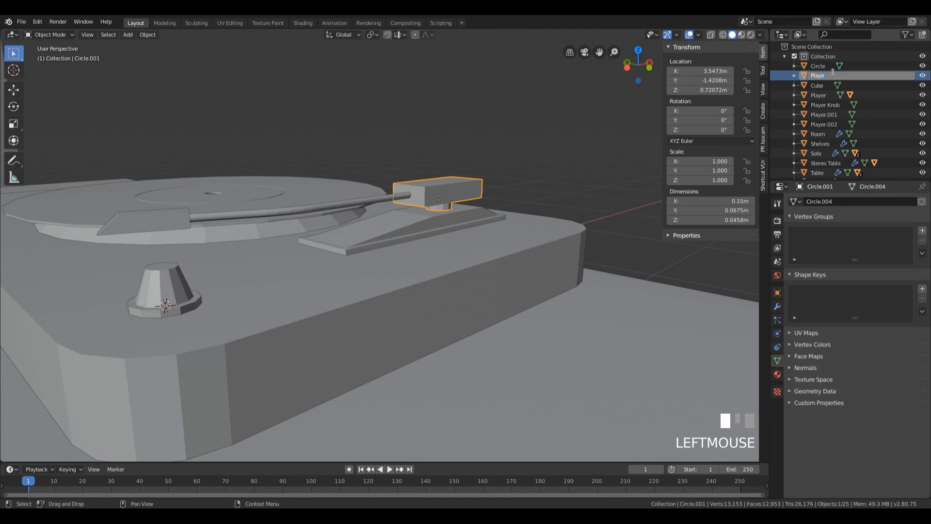
type("r")
key("Return")
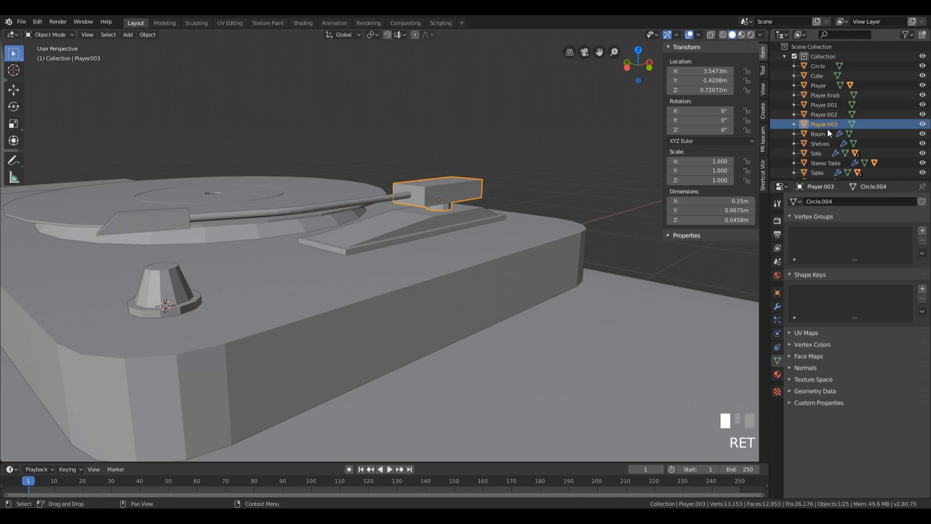
Step: Rename the bent tonearm curve to Player
left_click(317, 205)
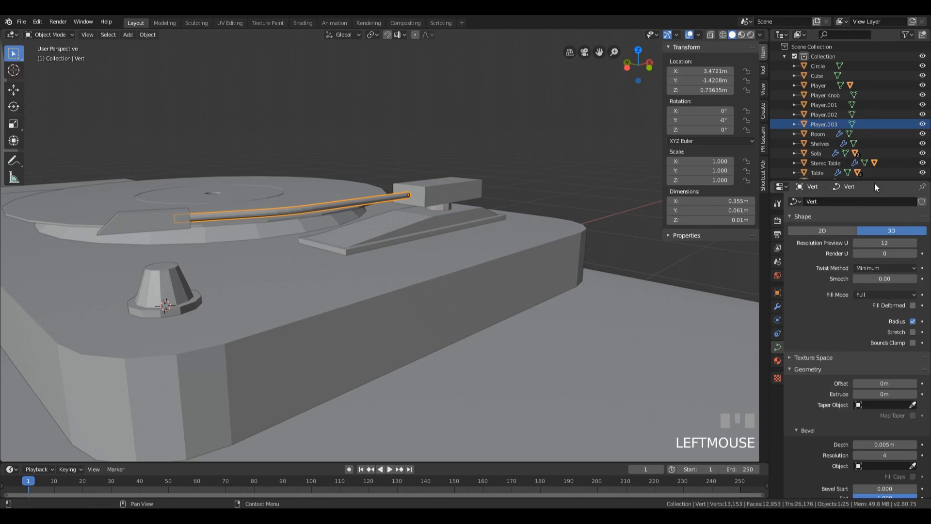
scroll(848, 145, "down", 3)
double_click(823, 140)
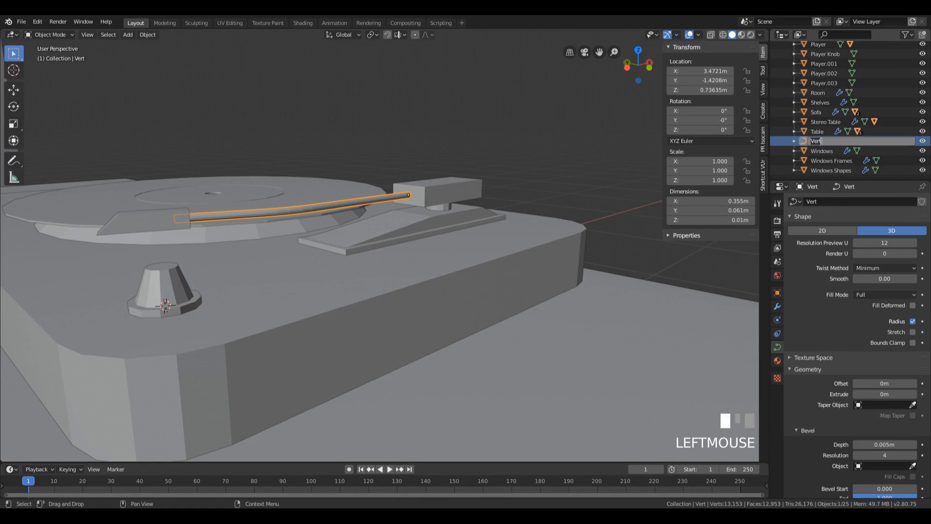
type("Player")
key("Return")
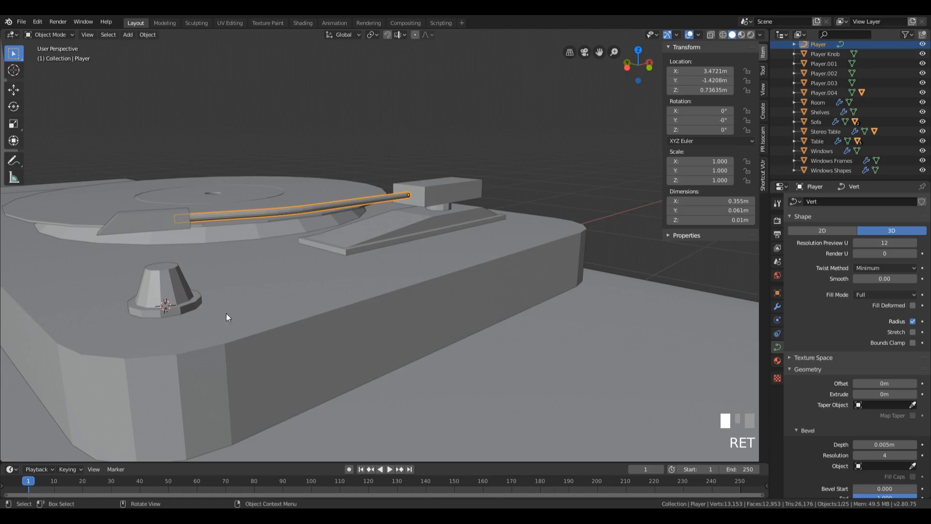
Step: Rename the head block at the tonearm's tip to Player
left_click(147, 224)
scroll(813, 80, "up", 3)
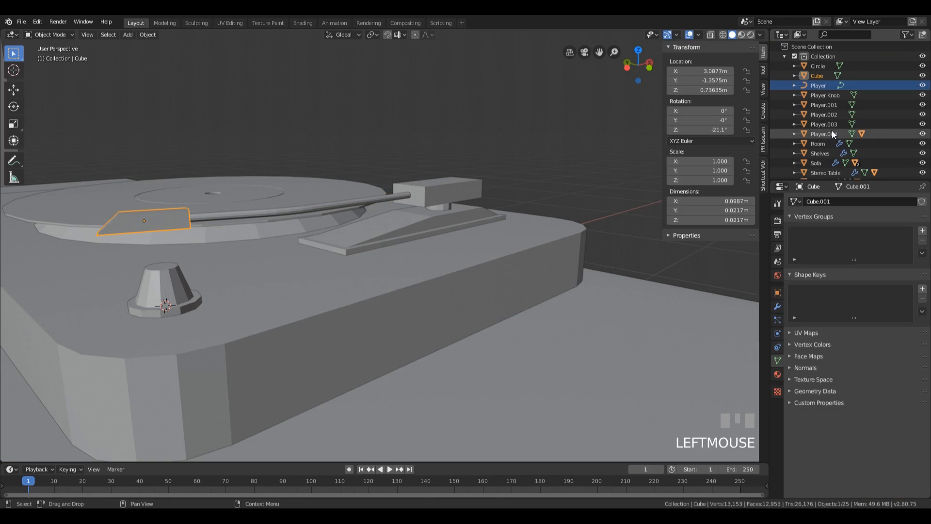
double_click(815, 76)
type("Player")
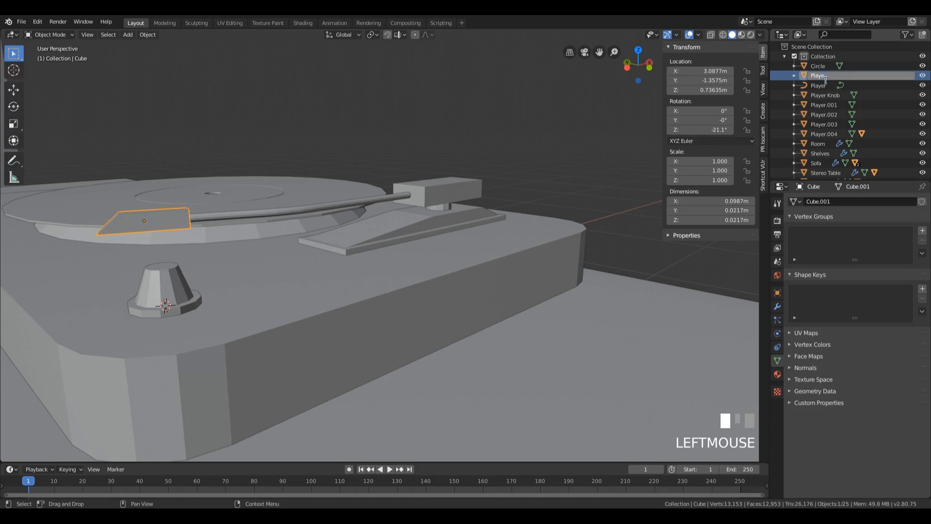
key("Return")
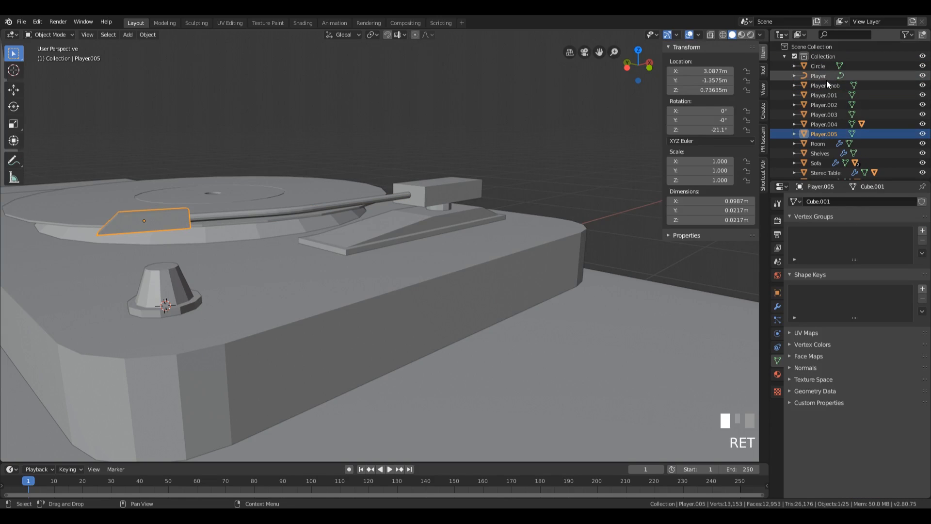
Step: Rename the vinyl disc object to Record
left_click(318, 194)
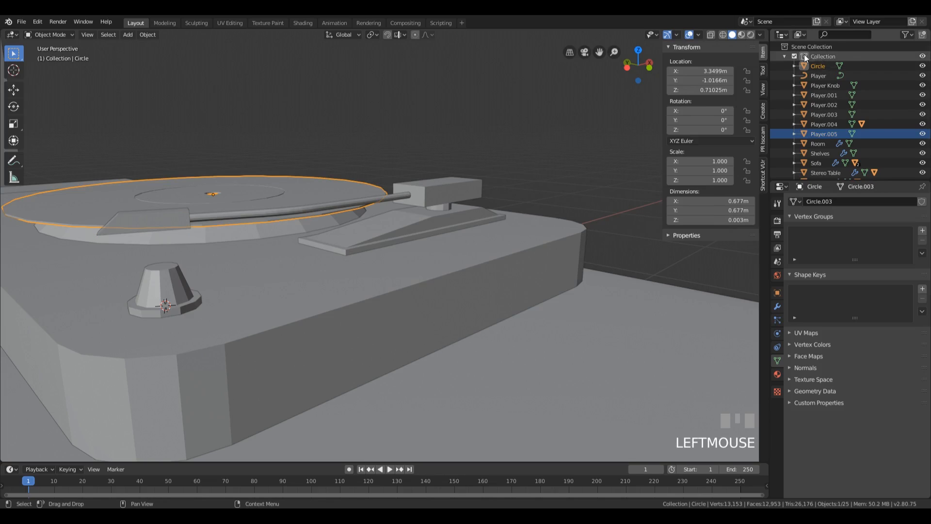
double_click(826, 65)
type("Recor")
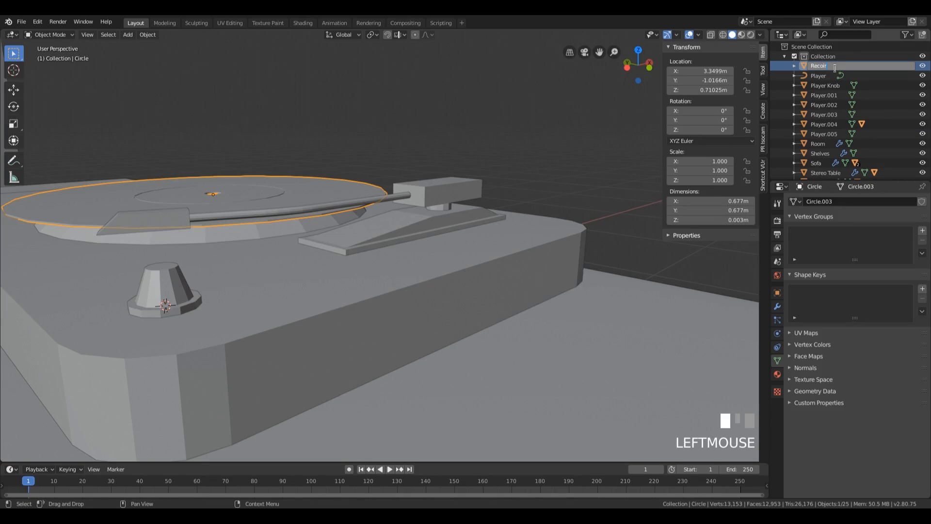
type("d")
key("Return")
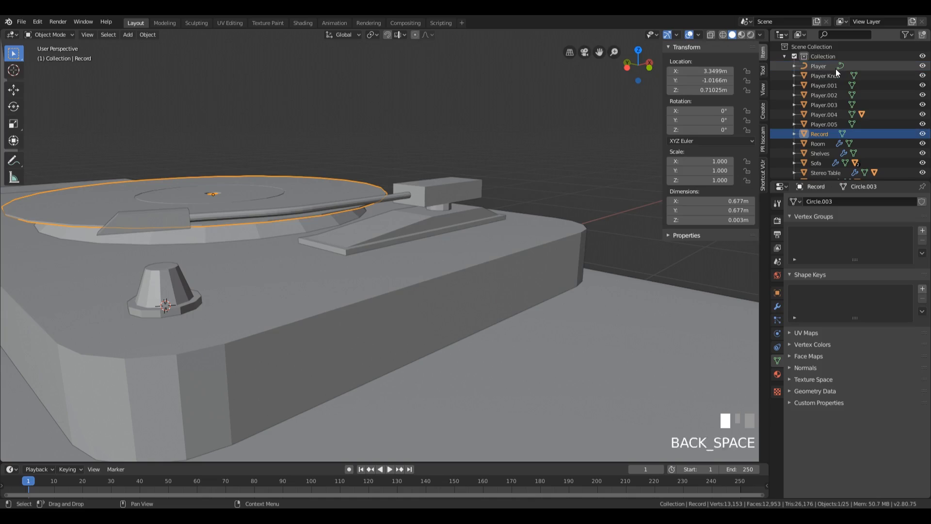
Step: Parent the record, platter, tonearm parts, base plate and control knob to the player body as Object with Keep Transform
scroll(452, 182, "down", 3)
middle_click_drag(452, 181, 458, 199)
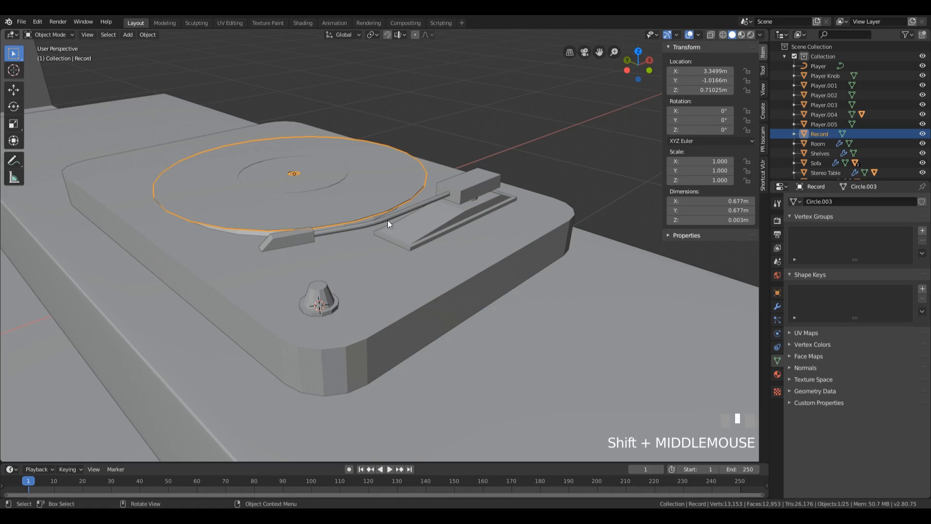
left_click(452, 191, "shift")
left_click(417, 205, "shift")
left_click(310, 238, "shift")
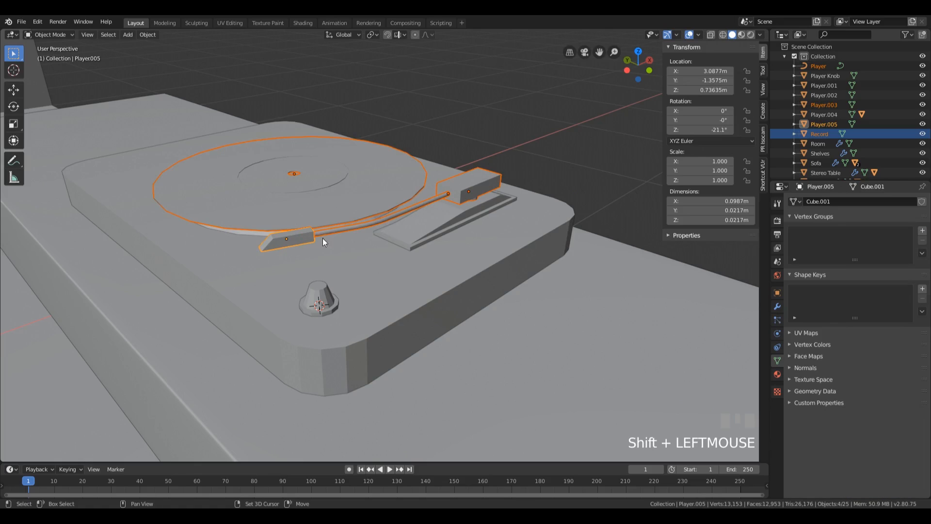
left_click(422, 223, "shift")
middle_click_drag(460, 214, 459, 245)
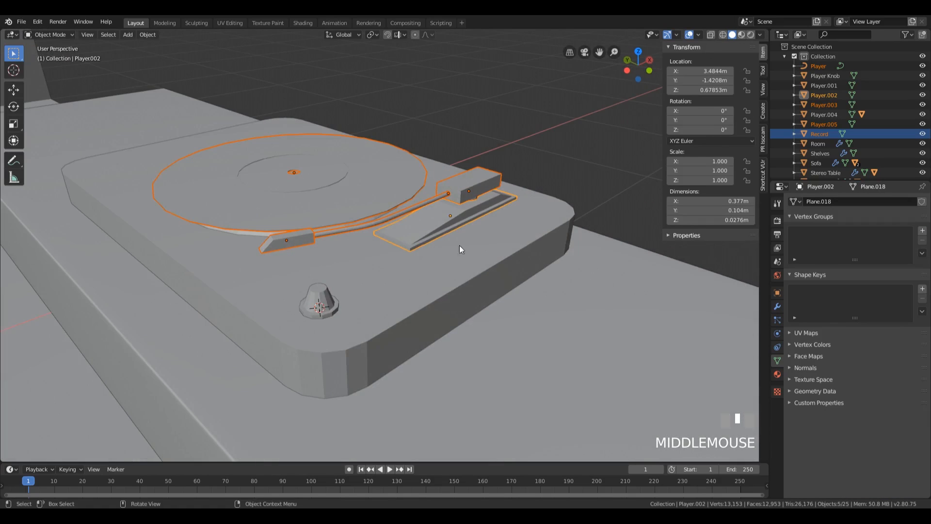
left_click(319, 303, "shift")
middle_click_drag(319, 303, 276, 247)
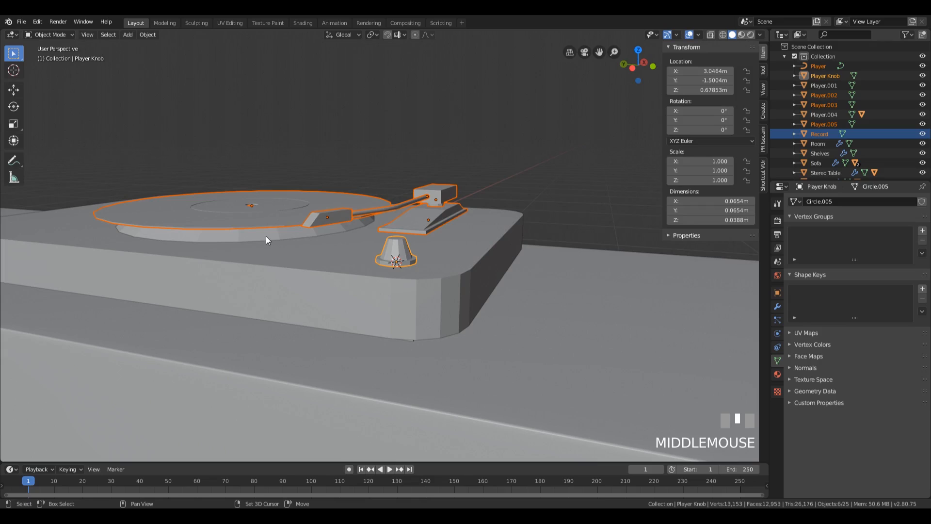
left_click(266, 239, "shift")
middle_click_drag(531, 216, 486, 235)
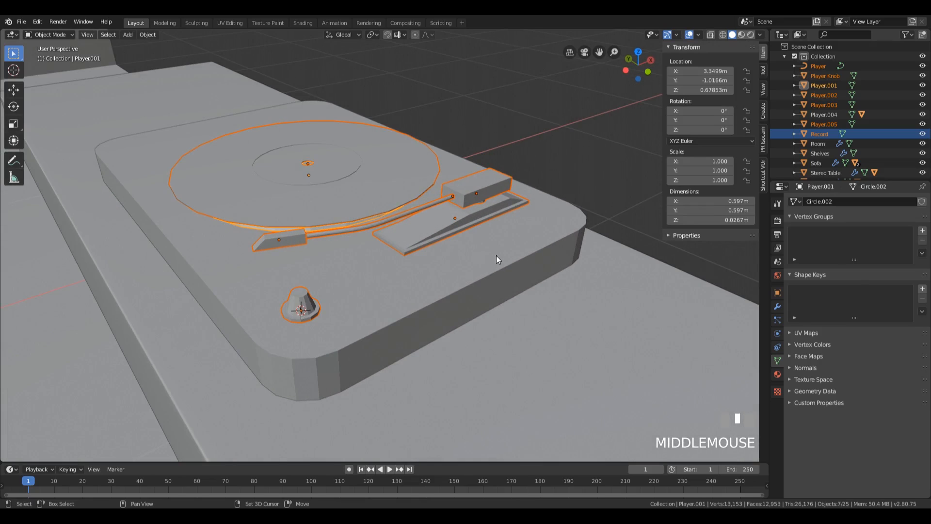
left_click(528, 223, "shift")
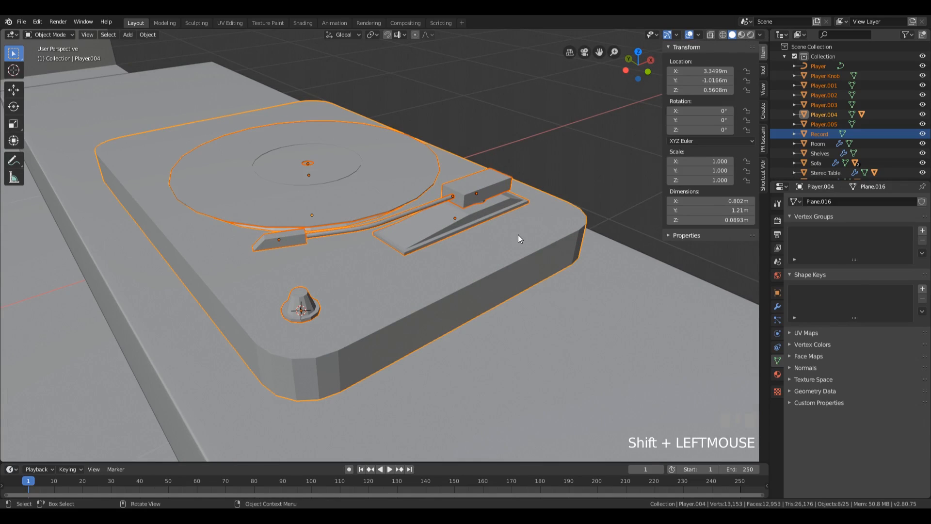
key("ctrl+p")
left_click(487, 235)
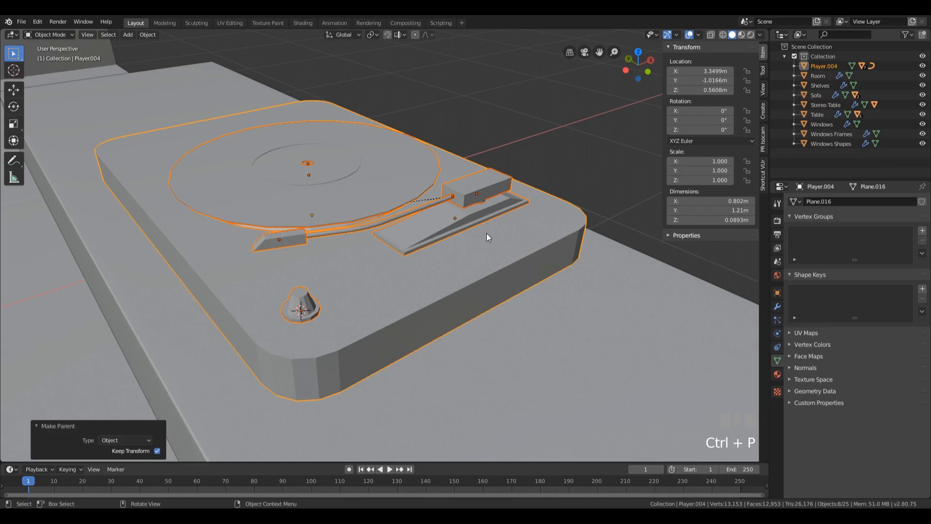
Step: Try moving the player body to test that its parented parts follow, and cancel the move
left_click(419, 229)
scroll(403, 185, "down", 2)
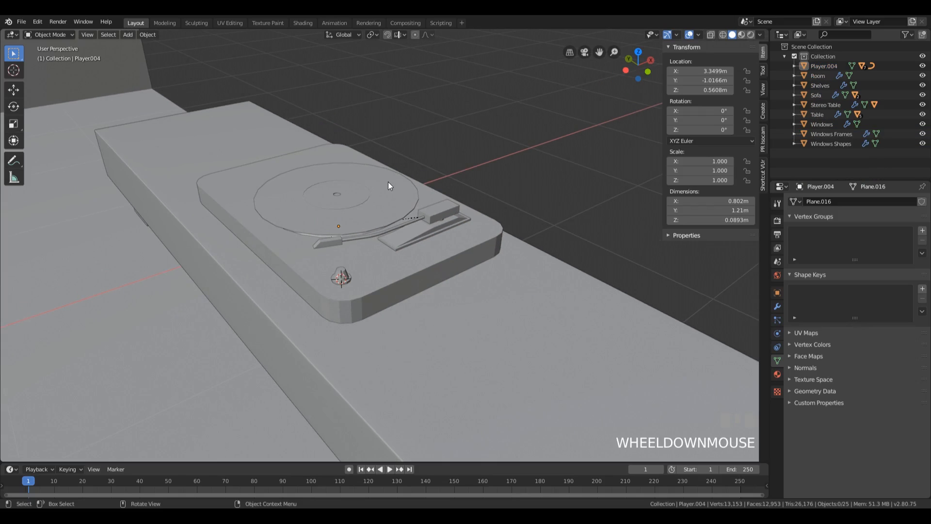
left_click(432, 277)
key("g")
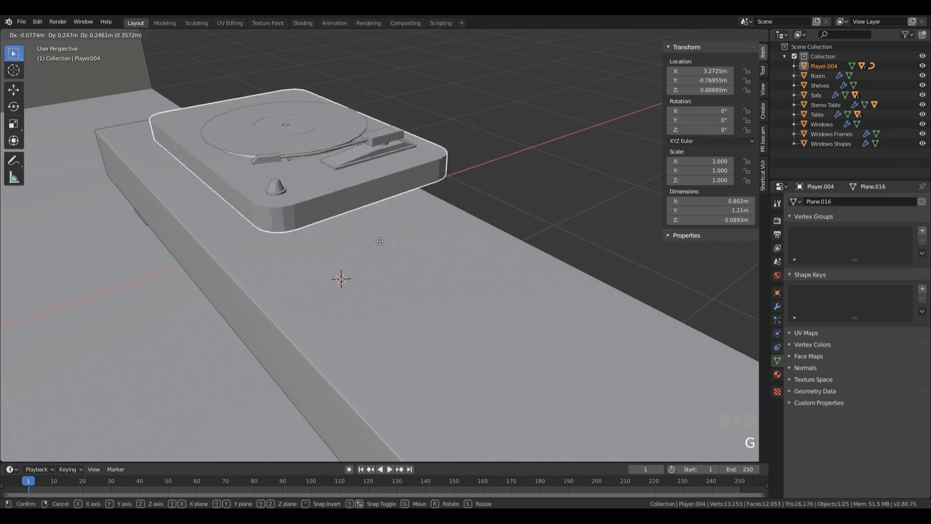
key("Escape")
left_click(482, 200)
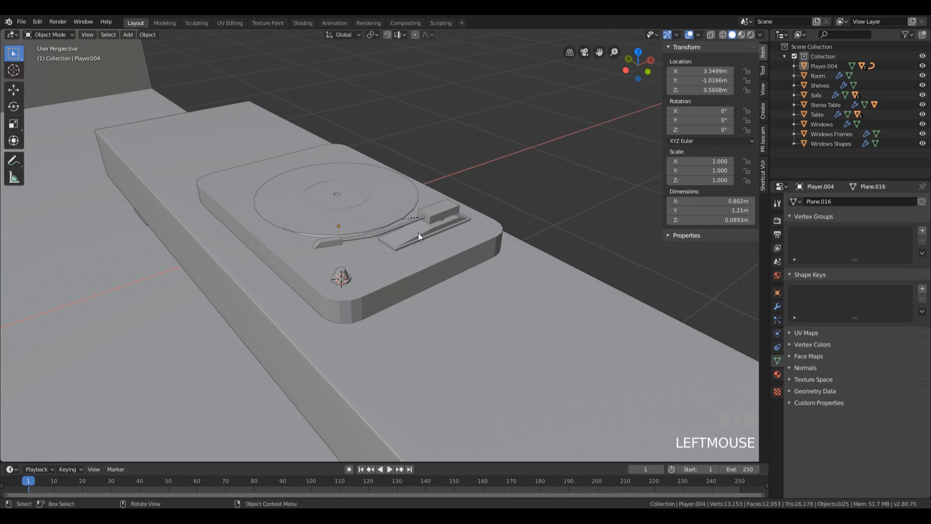
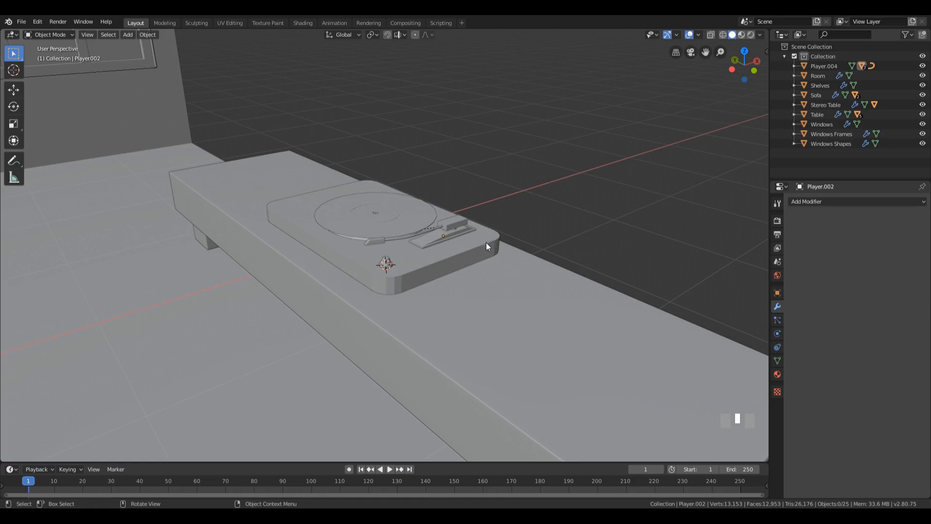
Step: Shade the player body smooth and add an Edge Split modifier to it
scroll(462, 319, "up", 3)
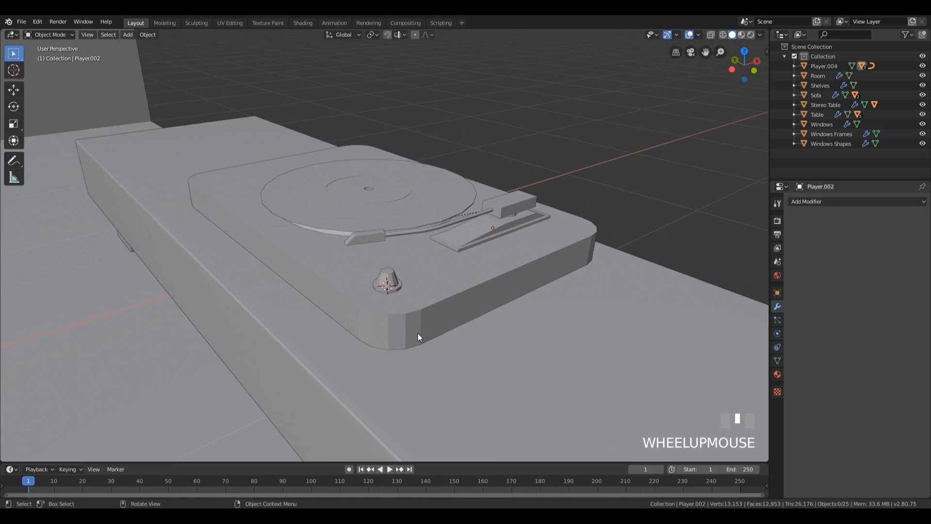
scroll(518, 310, "down", 3)
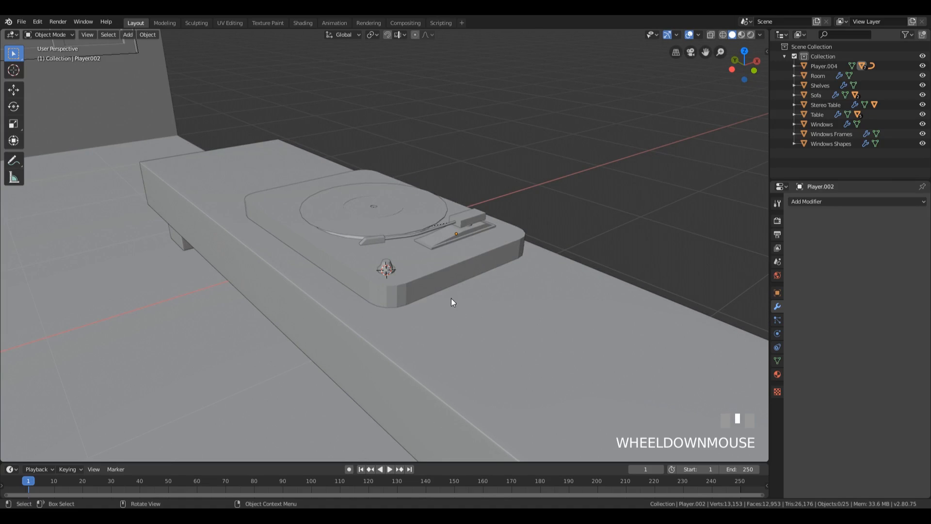
left_click(441, 281)
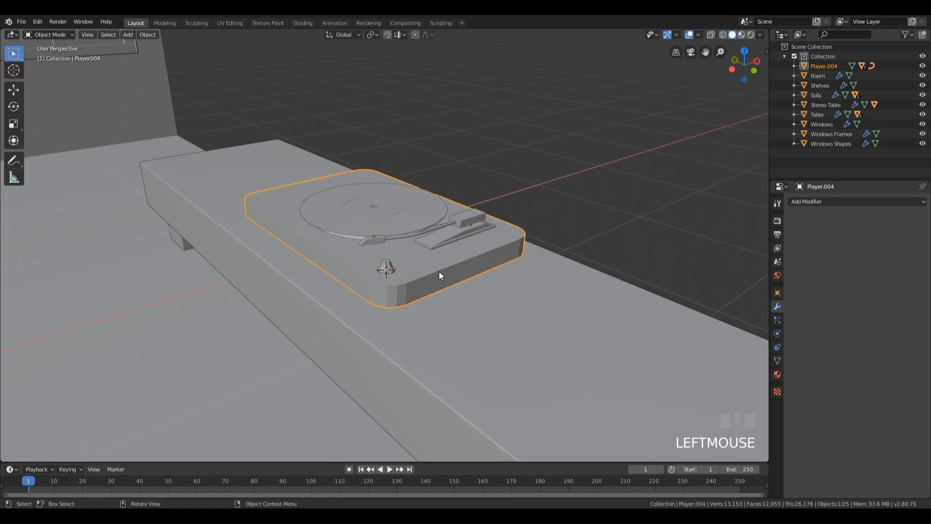
right_click(439, 273)
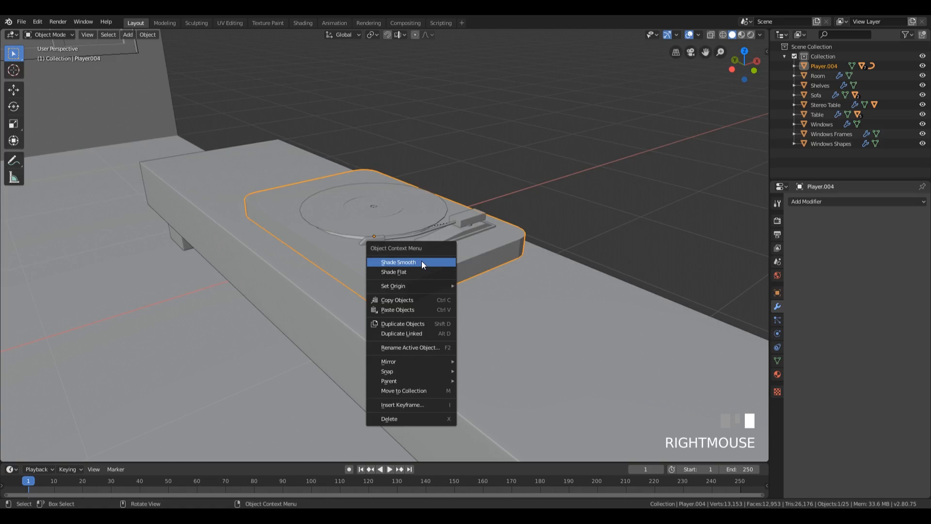
left_click(422, 263)
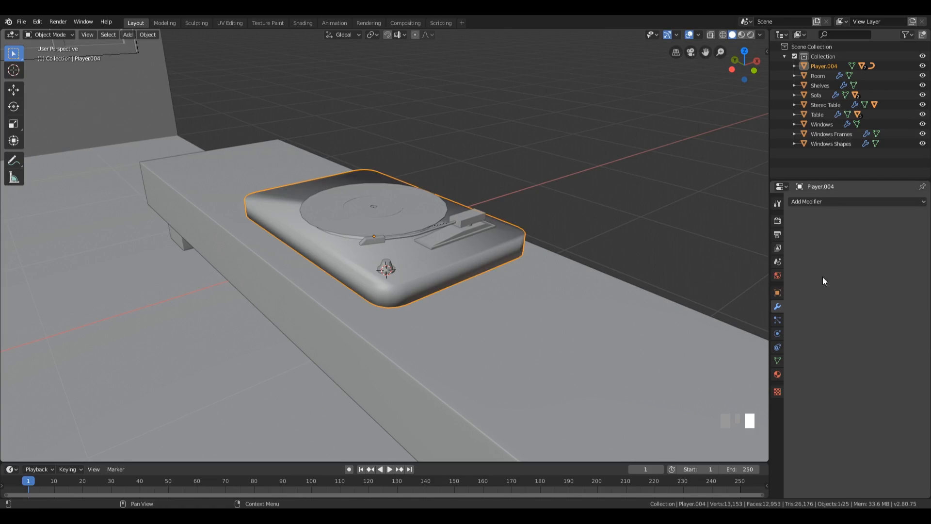
left_click(839, 201)
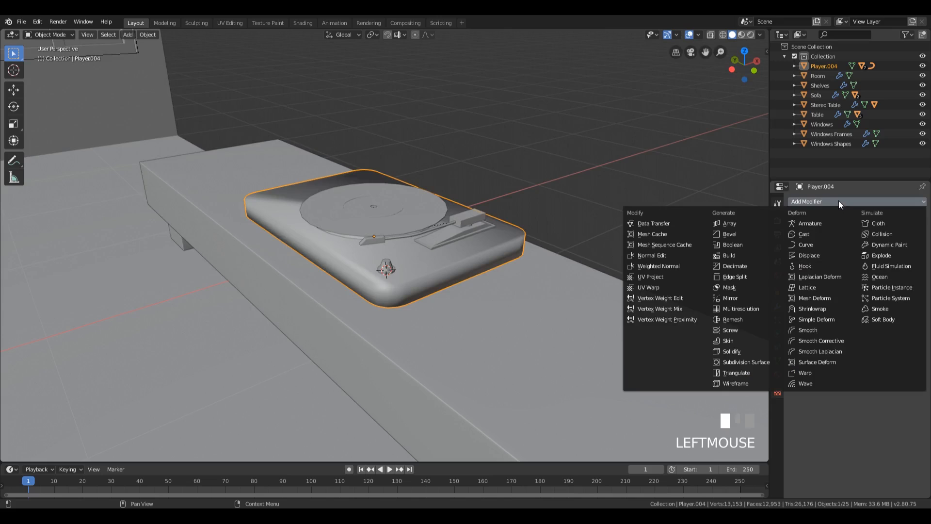
left_click(747, 278)
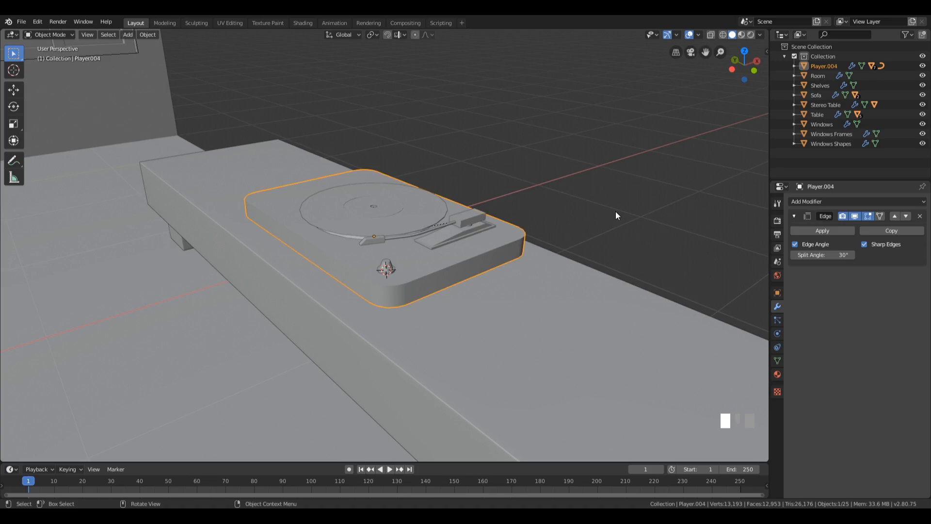
Step: Examine the tonearm pivot block's mesh in Edit Mode by selecting its linked box and the linked cylinder beneath it
scroll(616, 213, "up", 4)
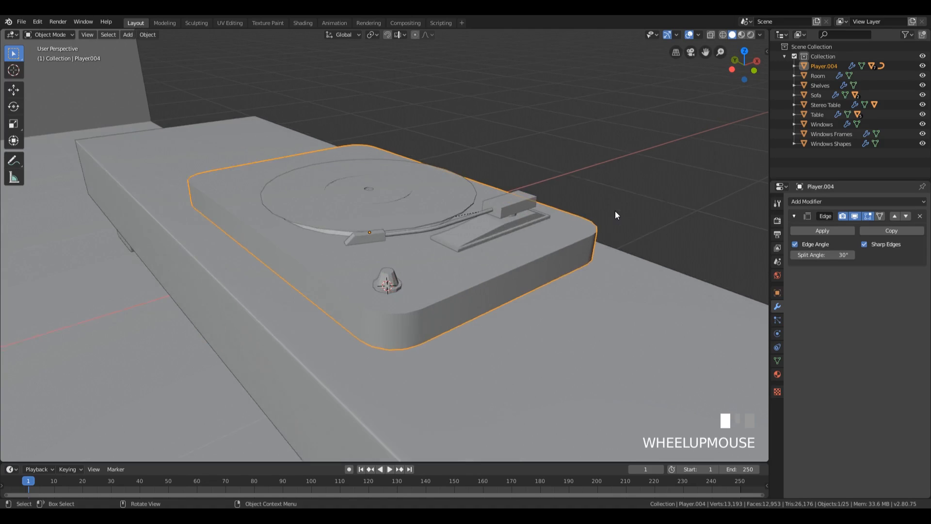
middle_click_drag(655, 198, 638, 203, "shift")
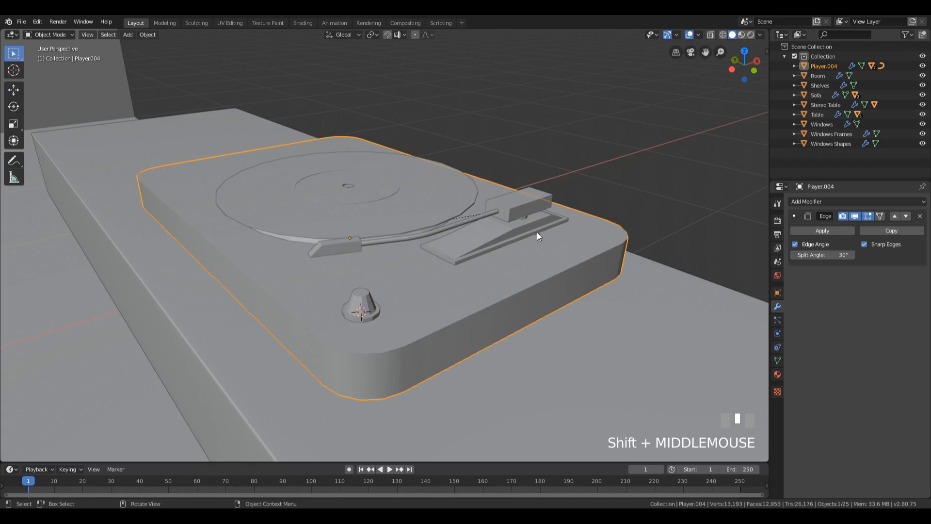
left_click(522, 209)
key("Tab")
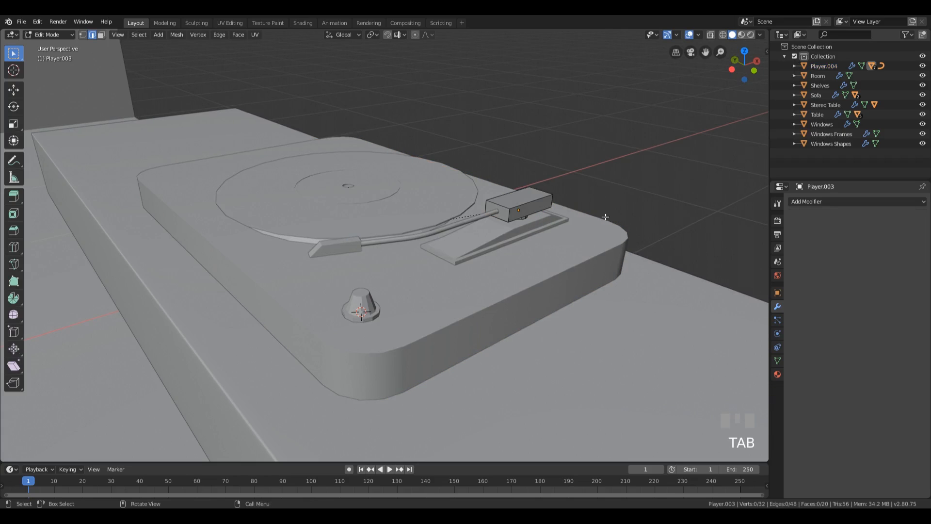
middle_click_drag(543, 217, 576, 195)
scroll(576, 195, "up", 5)
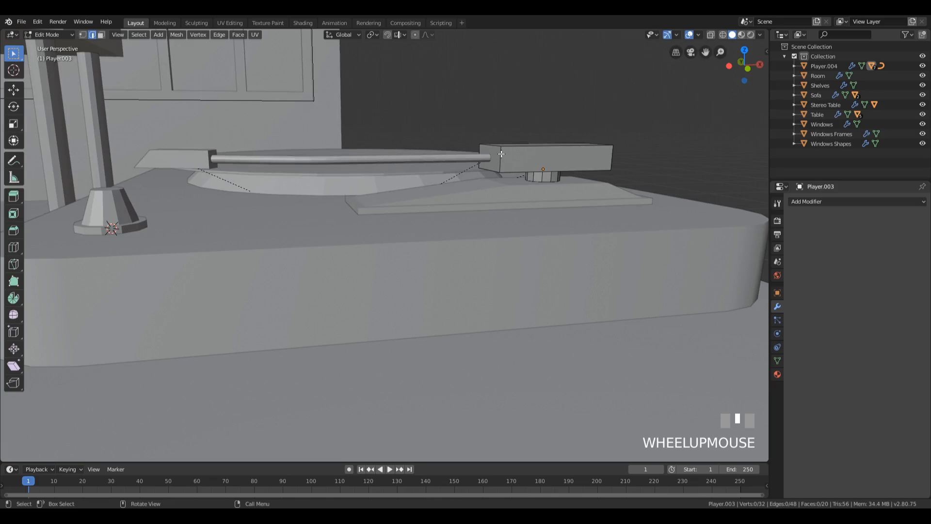
key("l")
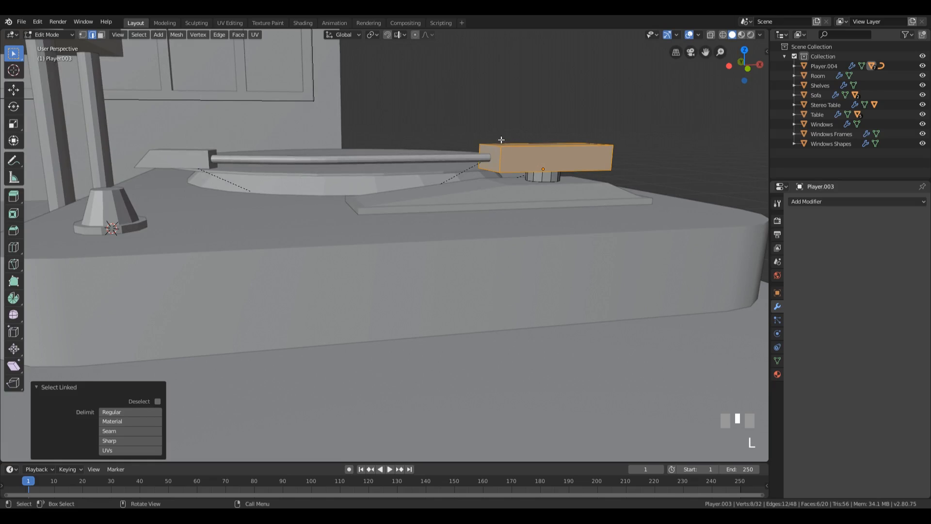
left_click(557, 181)
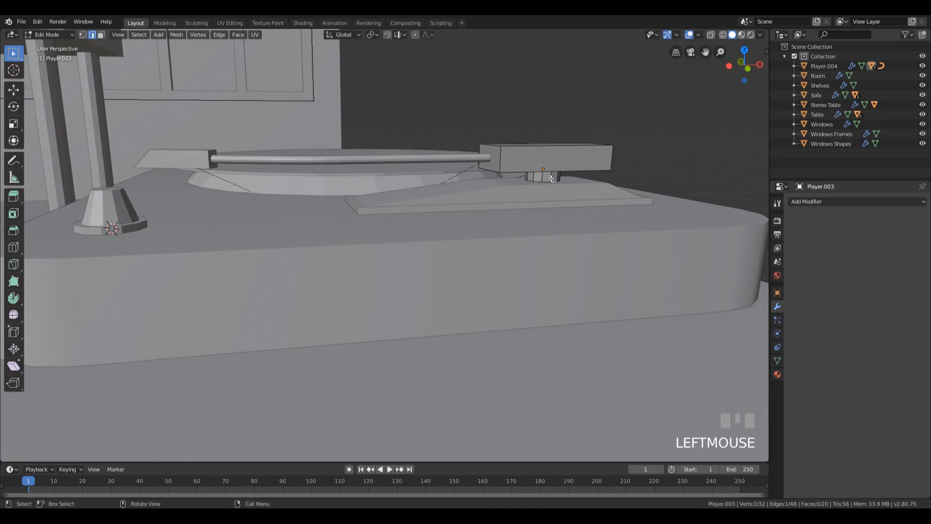
key("l")
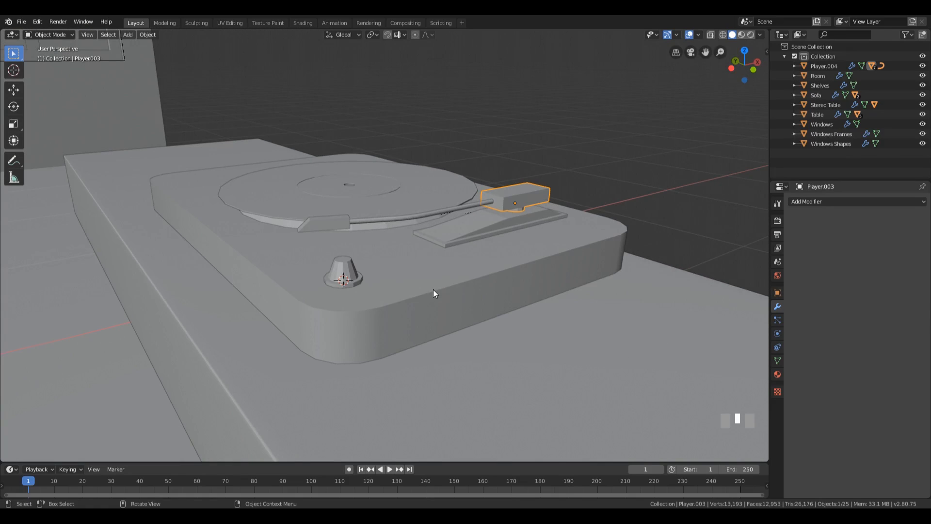
left_click(433, 291)
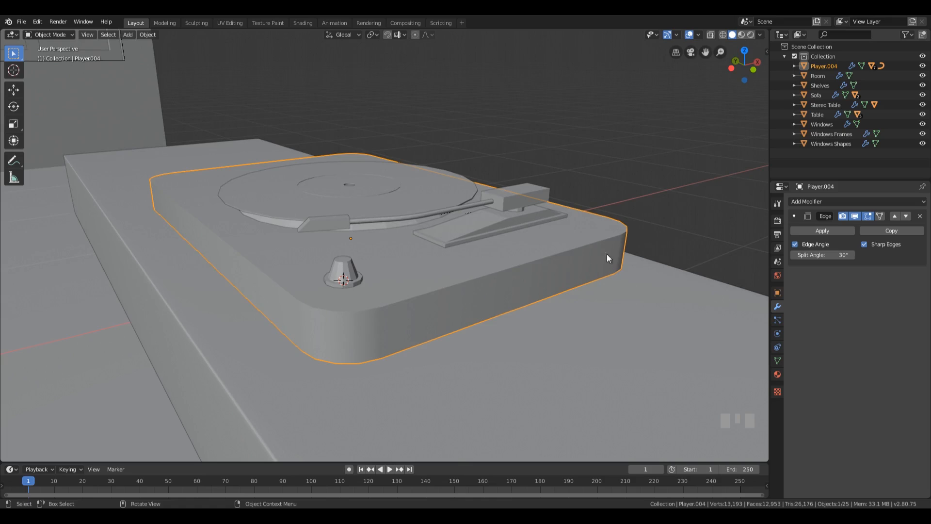
middle_click_drag(394, 300, 510, 248)
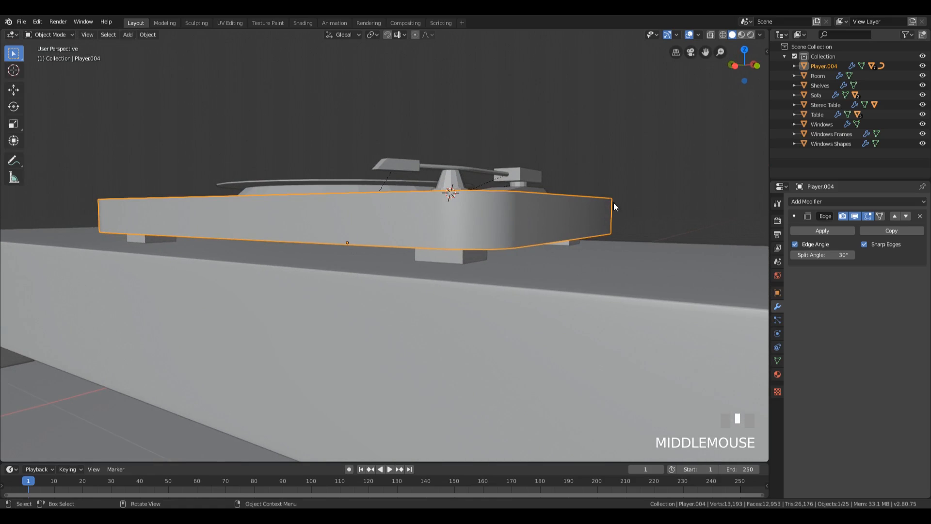
middle_click_drag(566, 208, 644, 204)
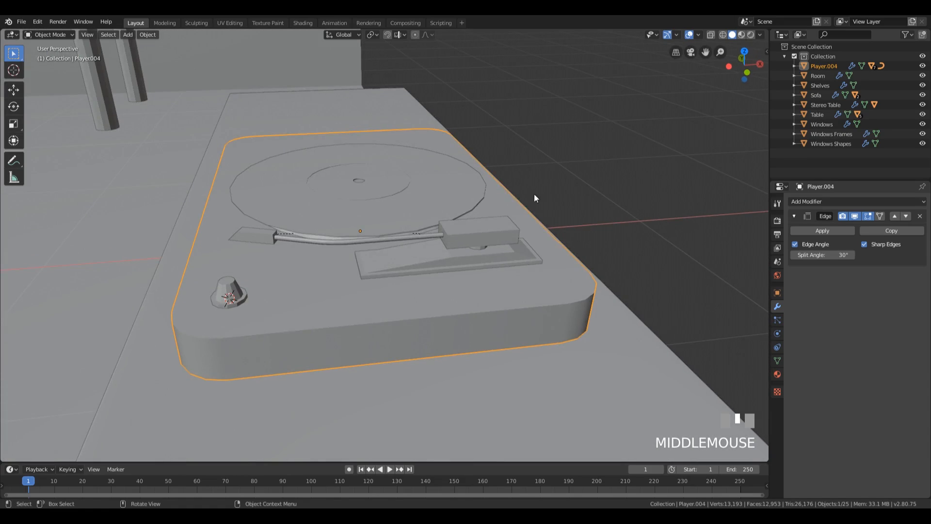
middle_click_drag(470, 348, 407, 405)
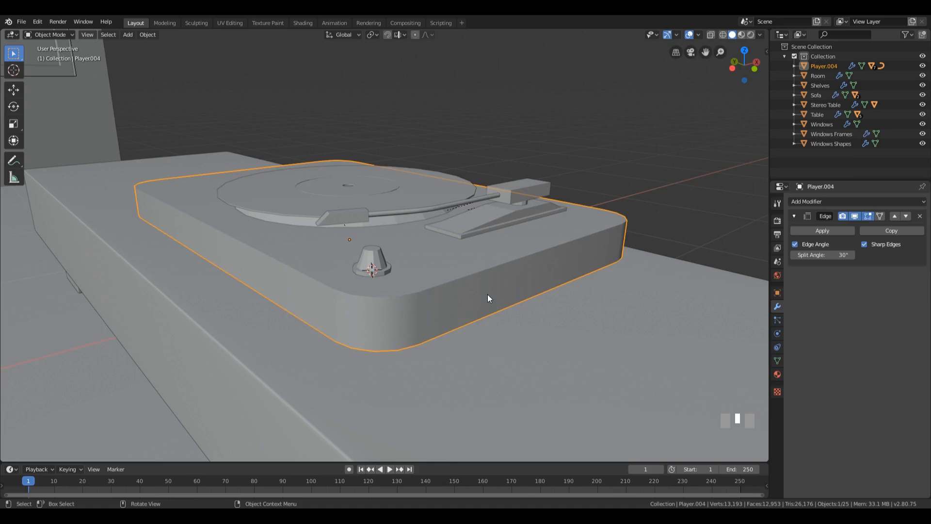
scroll(487, 295, "down", 1)
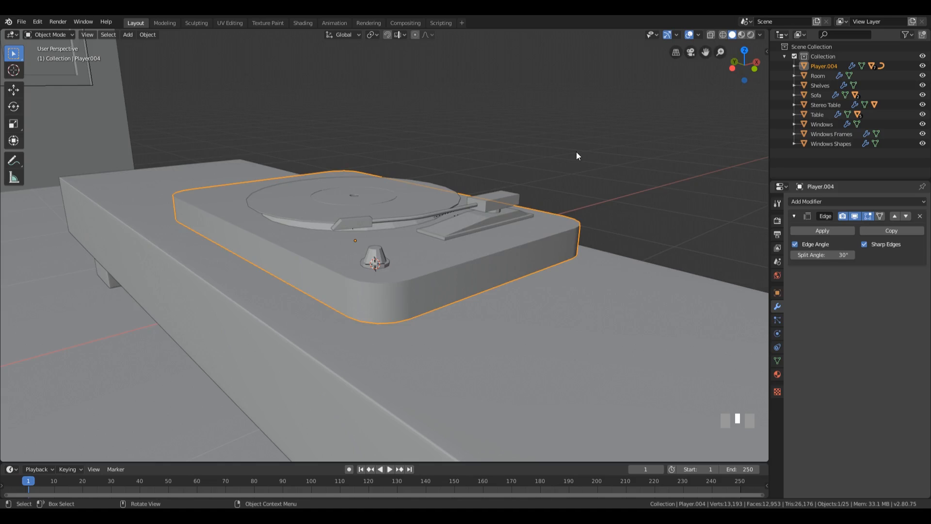
Step: Shade the record smooth and add an Edge Split modifier to it
middle_click_drag(525, 126, 357, 224)
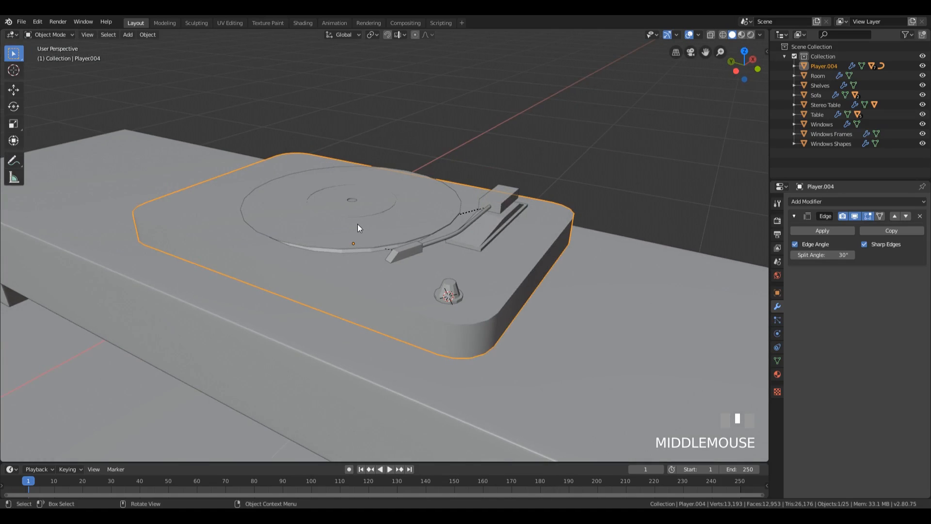
left_click(358, 226)
scroll(416, 257, "up", 3)
middle_click_drag(417, 257, 435, 263, "shift")
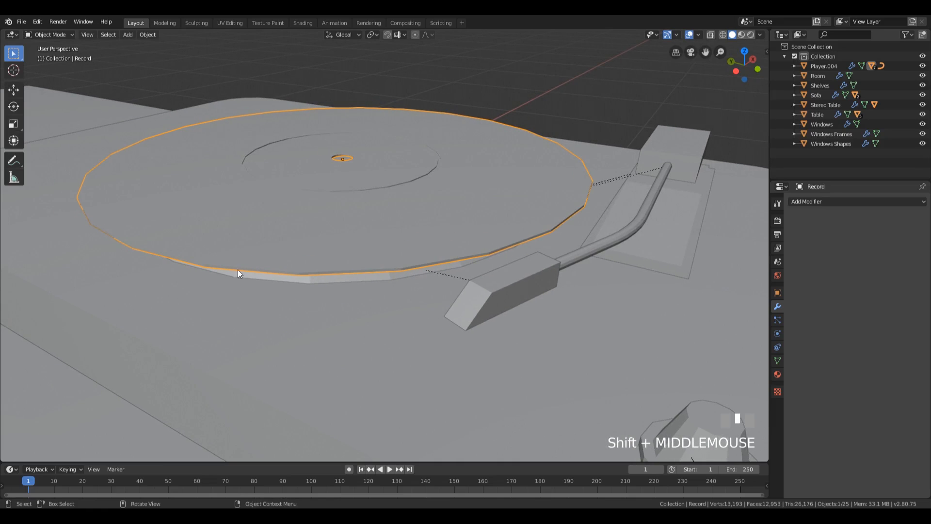
scroll(335, 262, "down", 1)
right_click(436, 227)
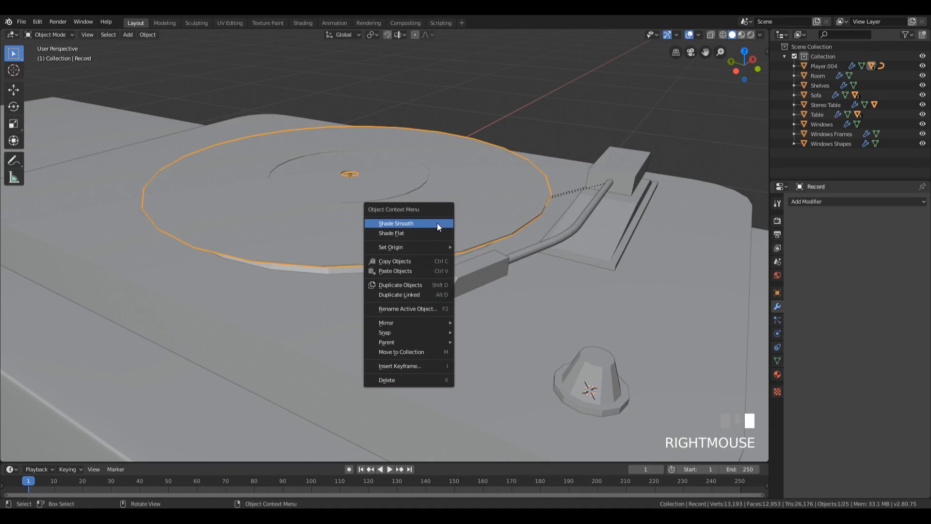
left_click(437, 227)
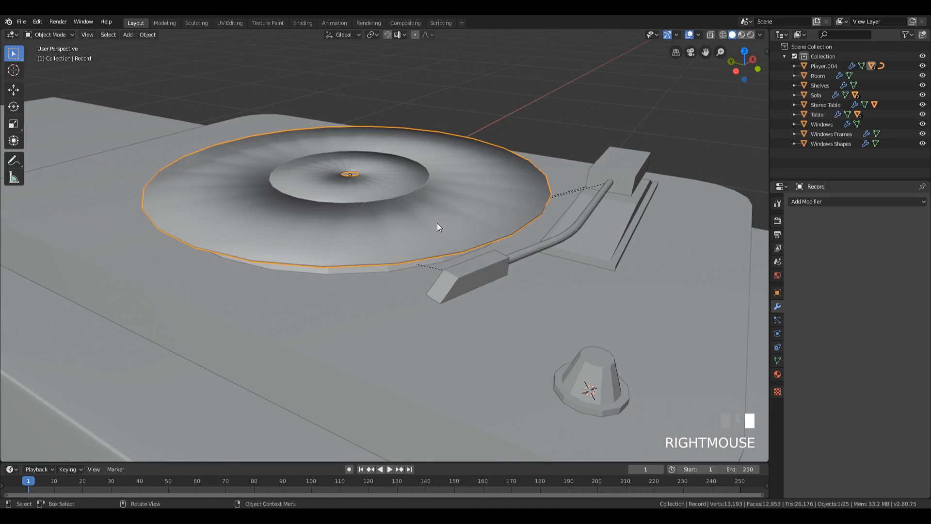
left_click(813, 203)
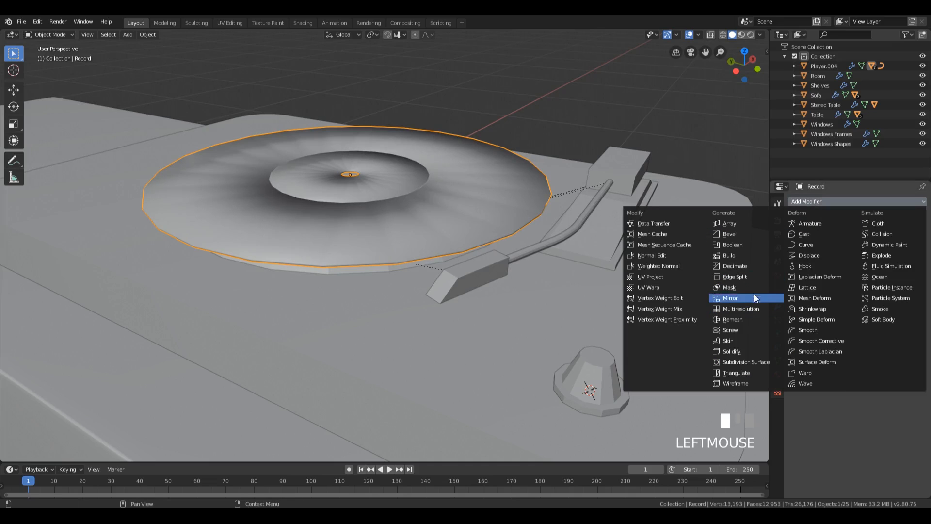
left_click(752, 275)
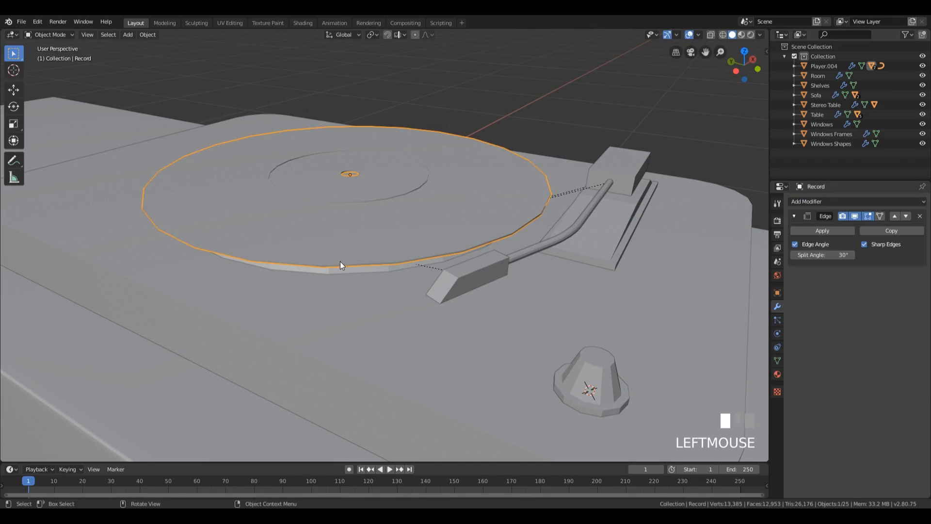
Step: Add a Subdivision Surface modifier to the record with 2 viewport subdivisions to round its faceted rim
middle_click_drag(340, 261, 369, 235)
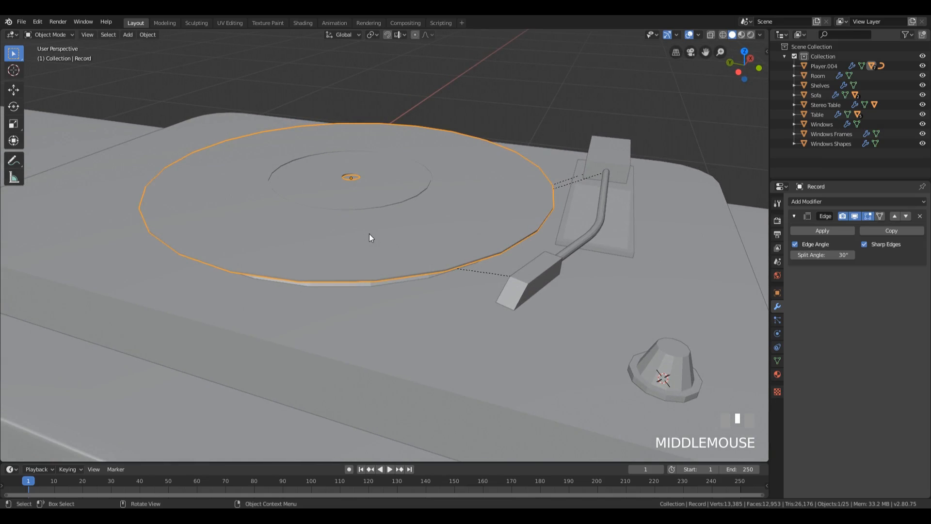
scroll(424, 255, "up", 4)
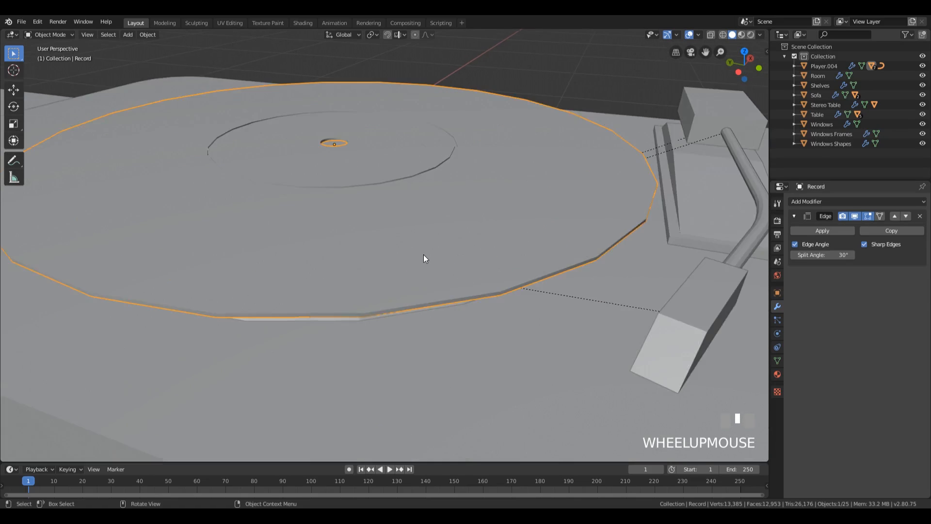
middle_click_drag(424, 266, 426, 252)
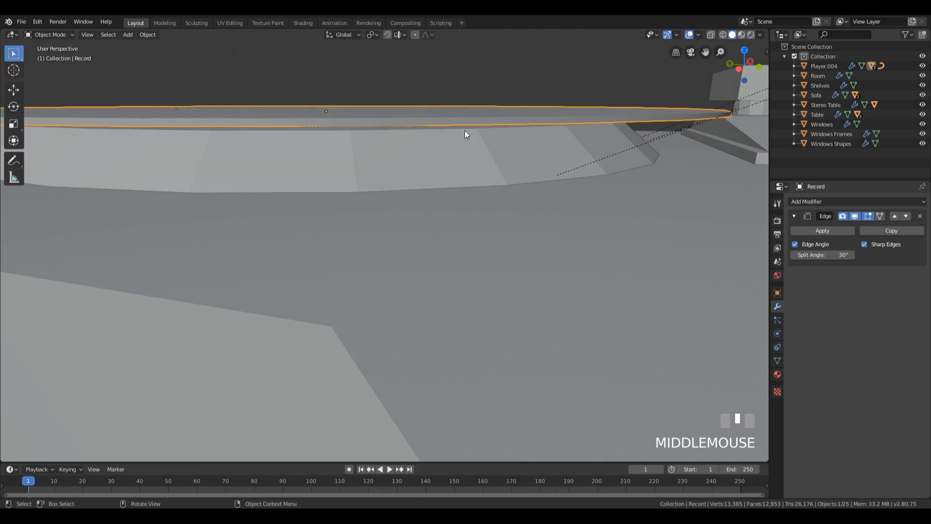
middle_click_drag(405, 149, 396, 199)
scroll(399, 174, "down", 2)
left_click(233, 113)
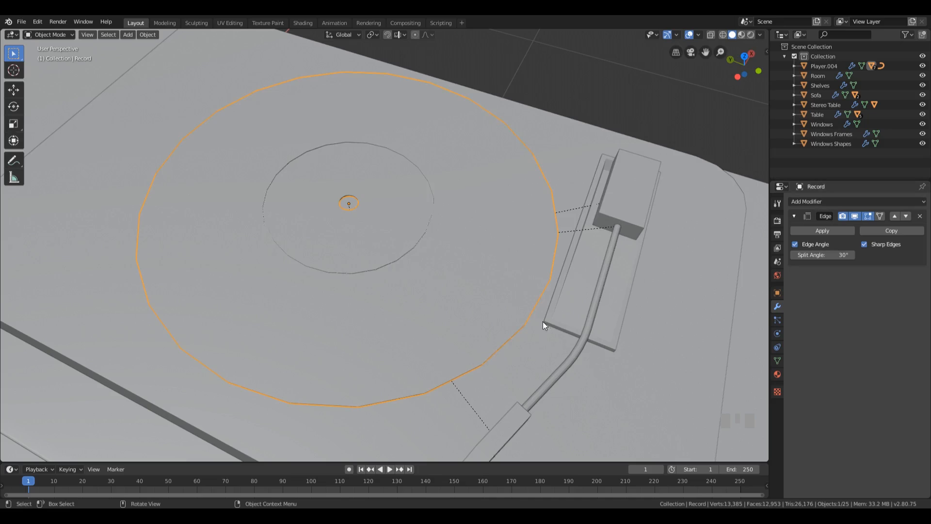
middle_click_drag(543, 322, 550, 297)
scroll(550, 298, "up", 2)
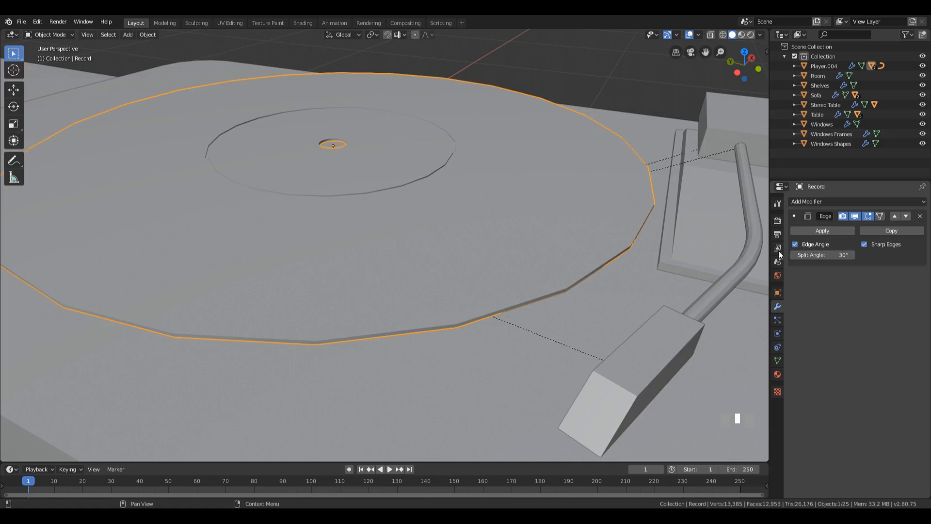
left_click(812, 202)
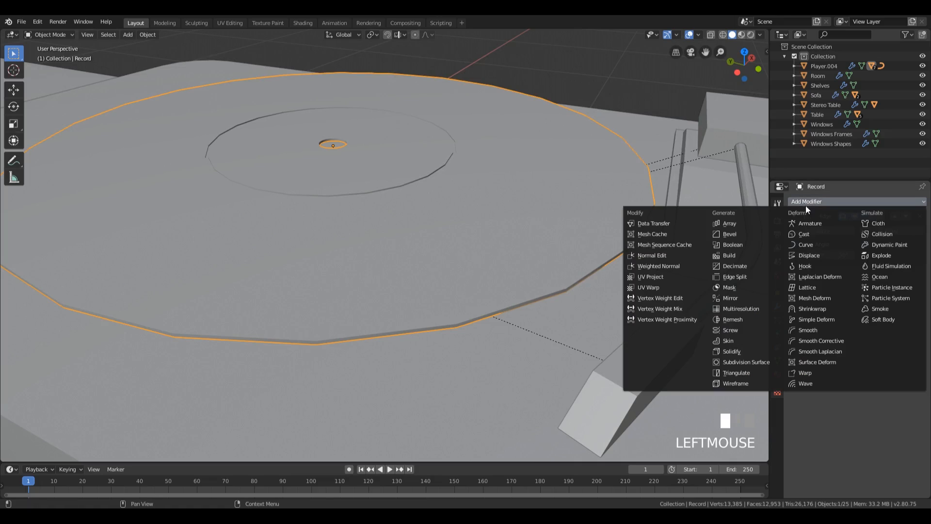
left_click(755, 359)
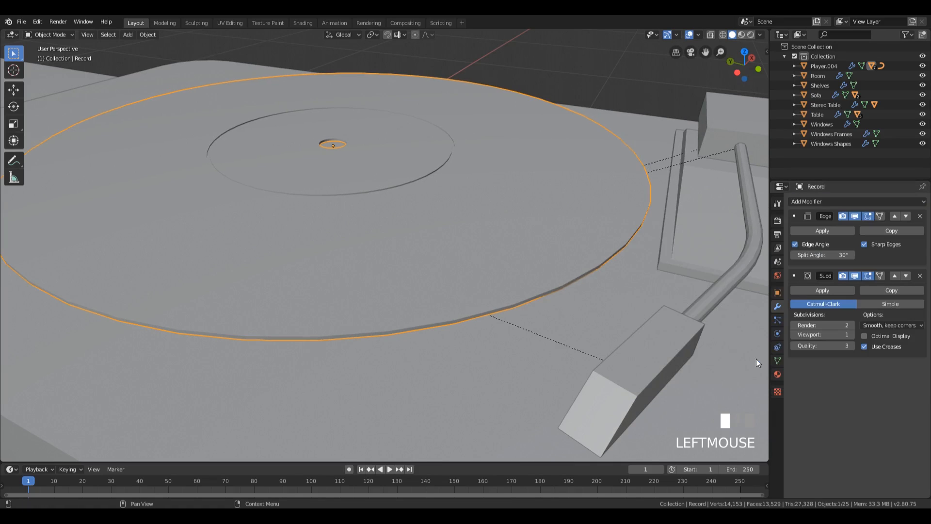
left_click(852, 335)
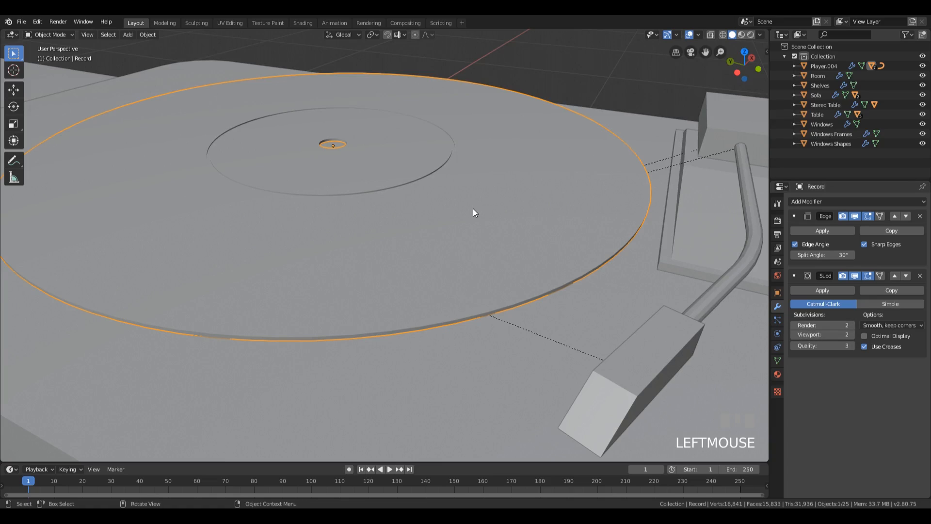
Step: Try a split angle of about 11° on the record's Edge Split modifier and restore it to 30°
scroll(474, 199, "down", 3)
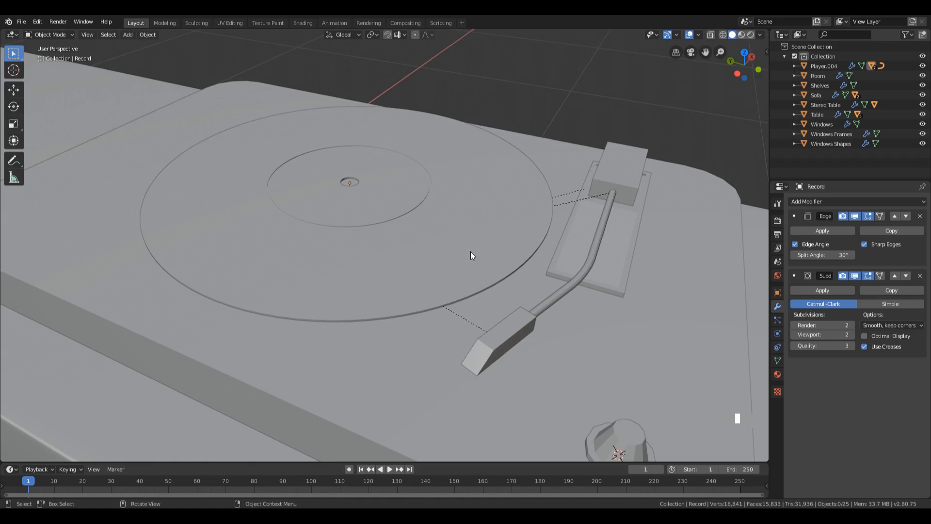
scroll(525, 328, "up", 5)
middle_click_drag(525, 328, 528, 319)
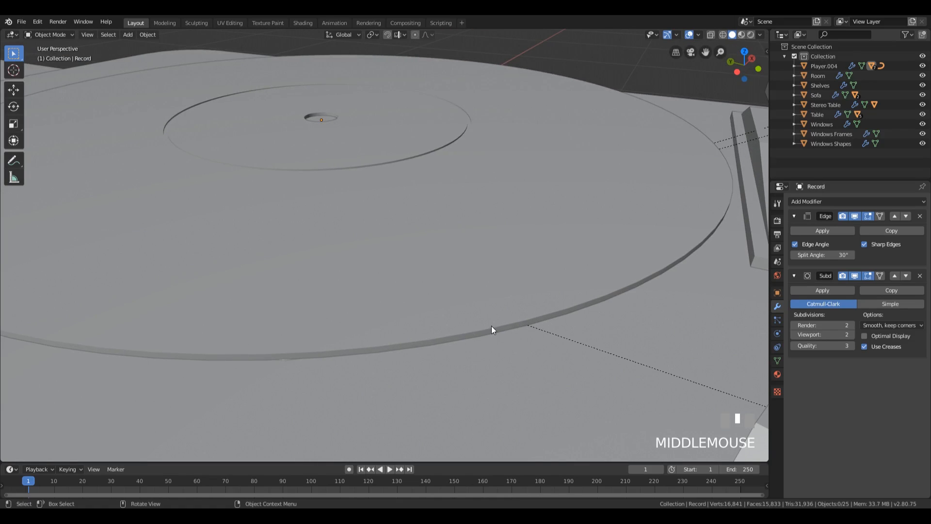
scroll(474, 269, "down", 2)
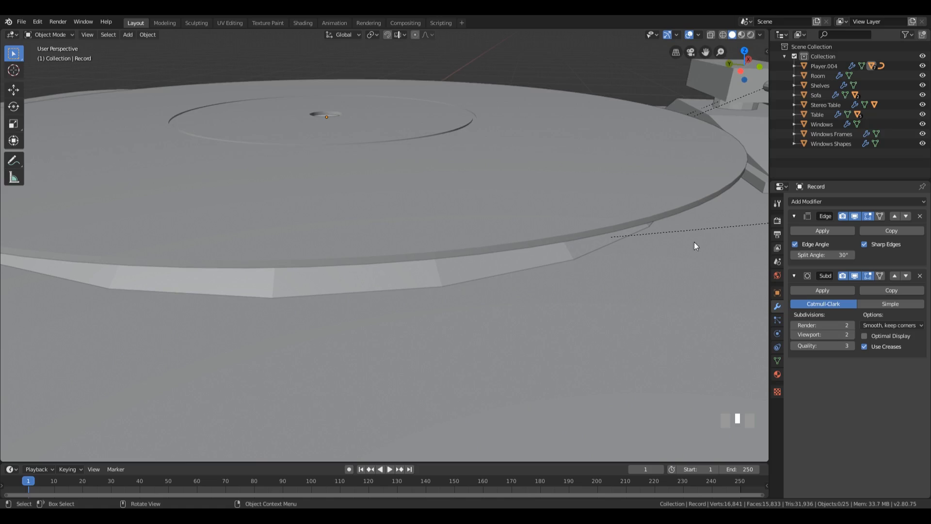
left_click(834, 255)
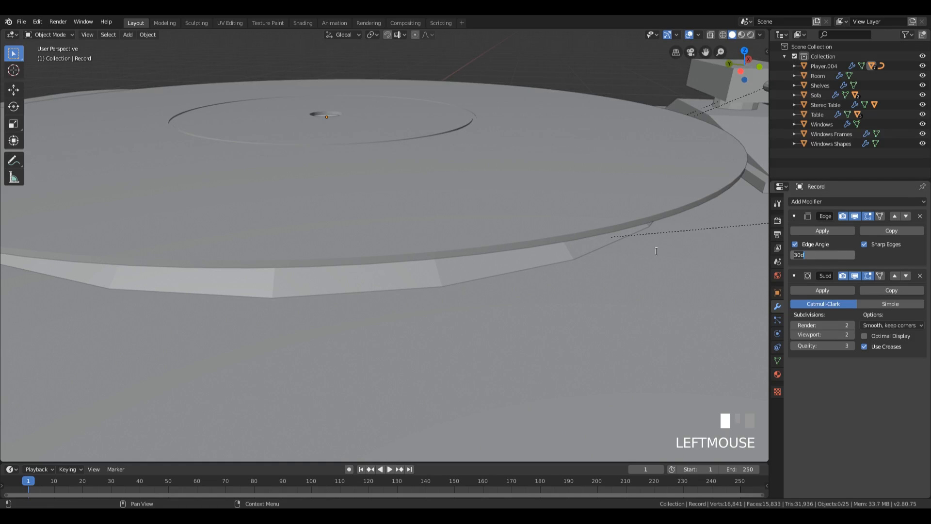
left_click(878, 258)
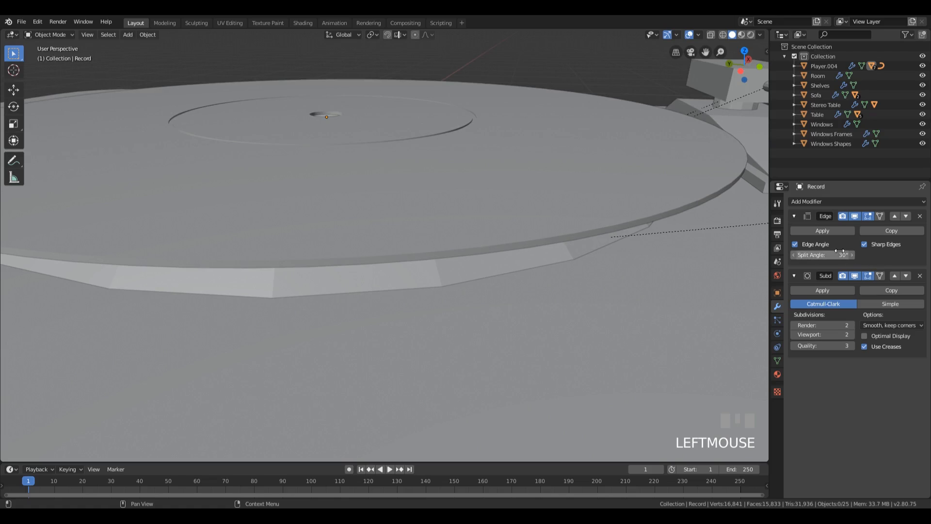
left_click_drag(840, 256, 819, 256)
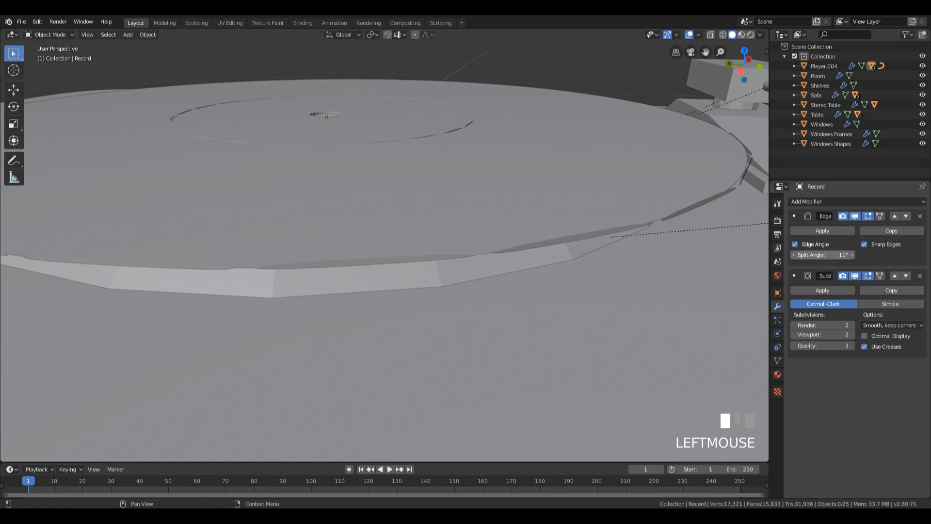
middle_click_drag(601, 241, 600, 231)
middle_click_drag(378, 144, 528, 165, "shift")
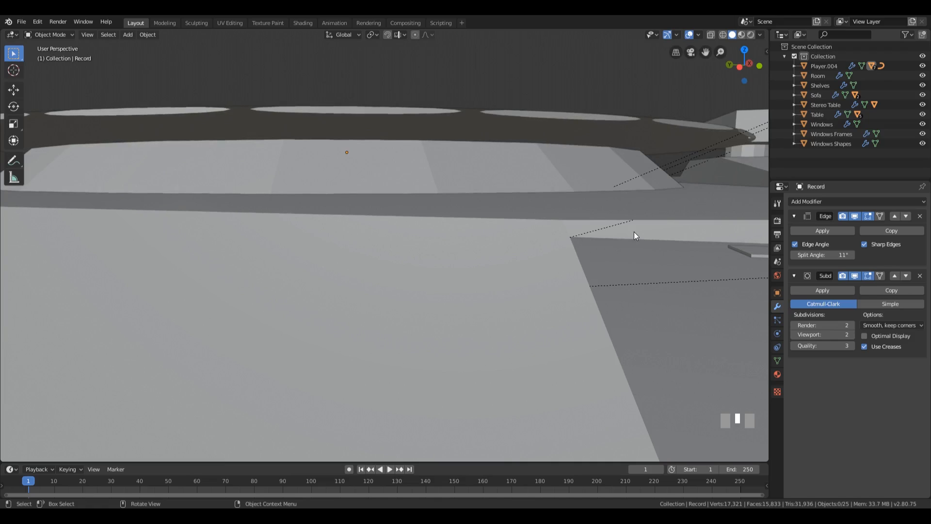
left_click(835, 254)
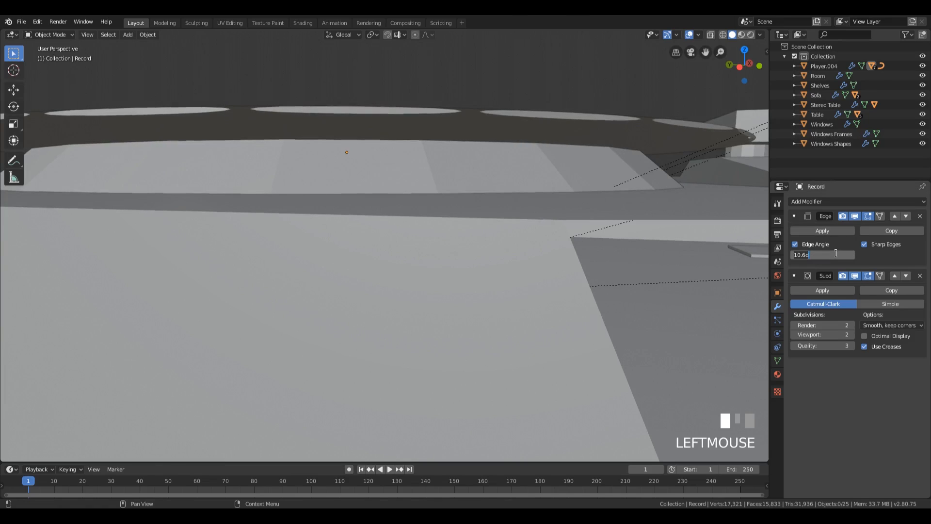
type("30")
key("KP_Enter")
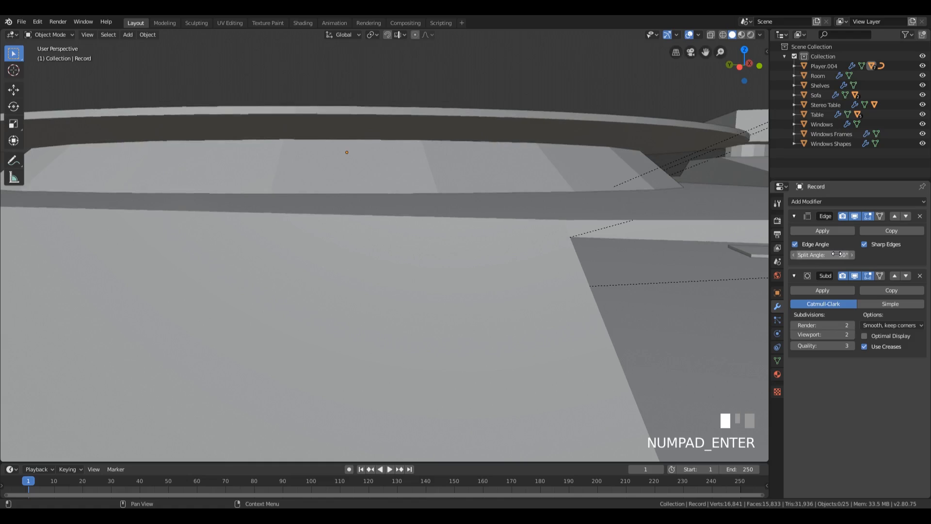
Step: Shade the platter beneath the record smooth and add an Edge Split modifier to it
middle_click_drag(554, 87, 539, 118)
scroll(540, 118, "down", 6)
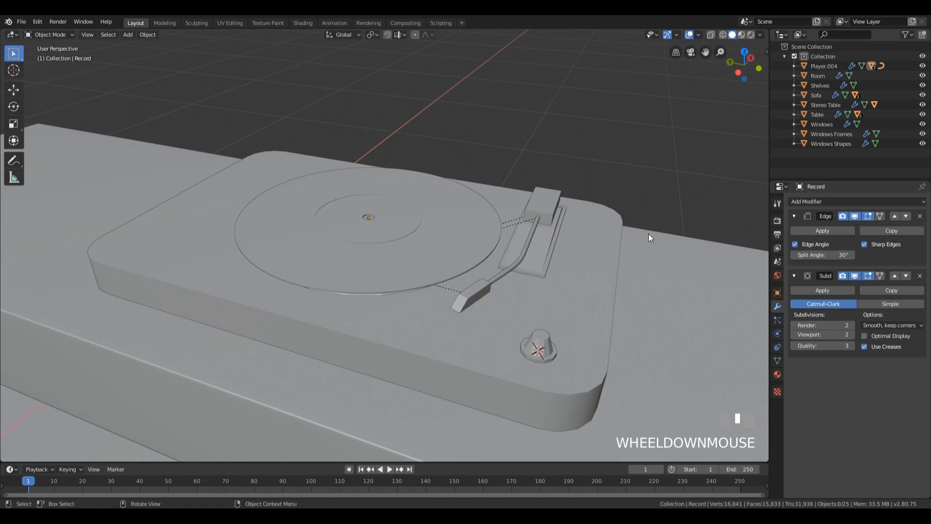
middle_click_drag(649, 237, 643, 216)
middle_click_drag(335, 283, 364, 262)
left_click(363, 262)
middle_click_drag(433, 268, 412, 243)
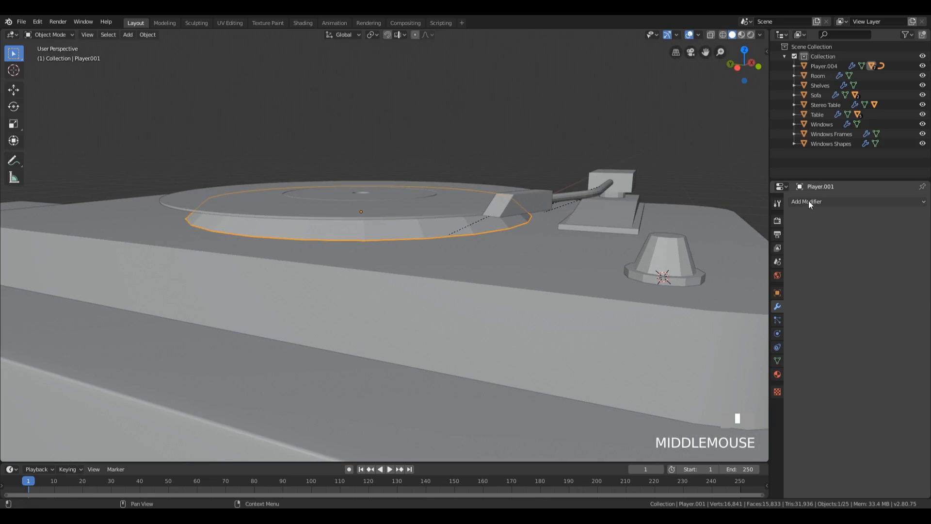
right_click_drag(463, 228, 456, 232)
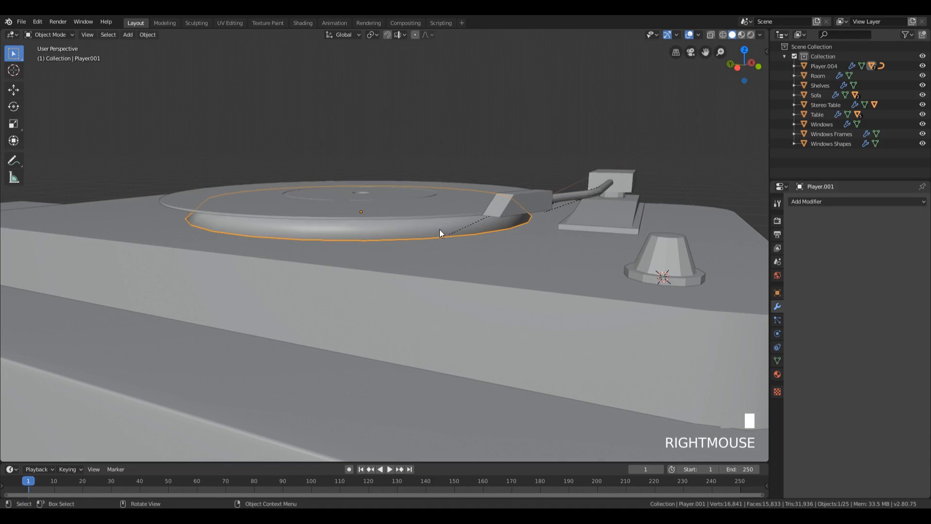
left_click(837, 201)
left_click(749, 277)
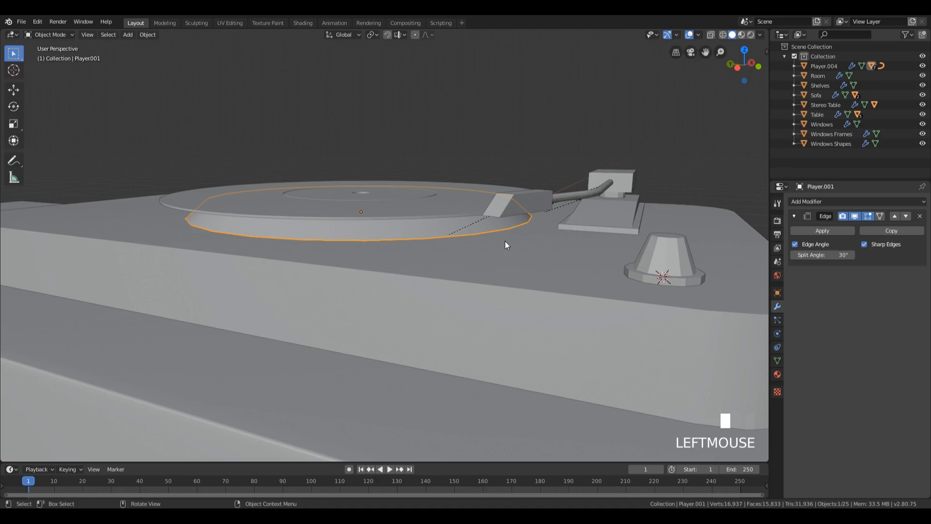
Step: Link the stereo table's modifiers to the tonearm's base plate
scroll(654, 212, "down", 3)
middle_click_drag(657, 212, 646, 210)
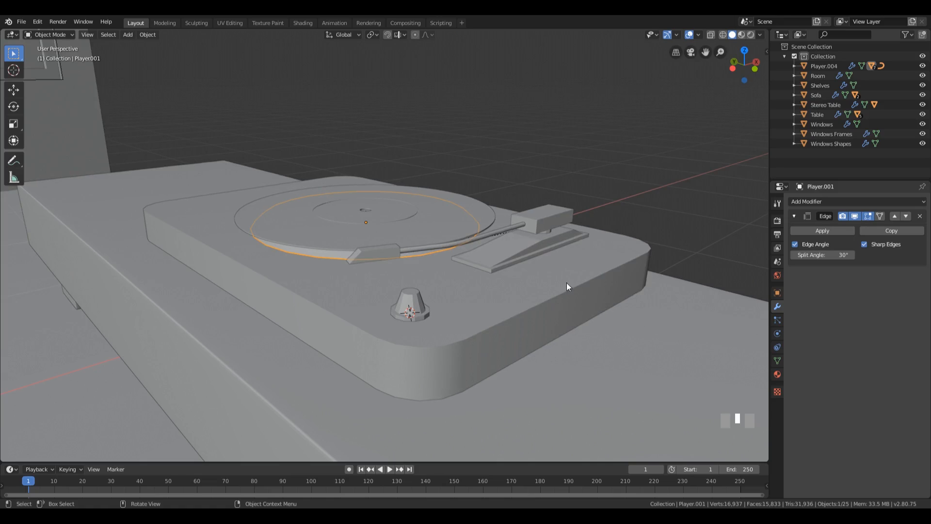
left_click(541, 250)
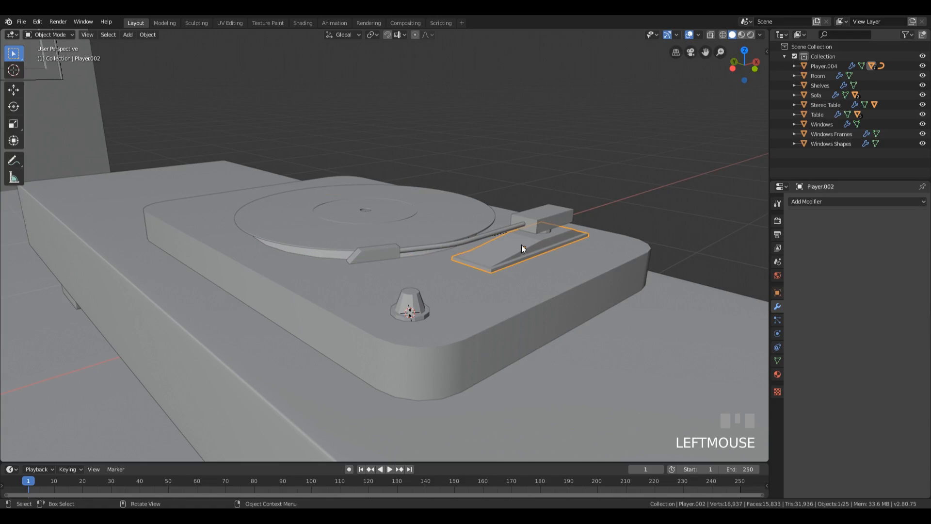
left_click(622, 356, "shift")
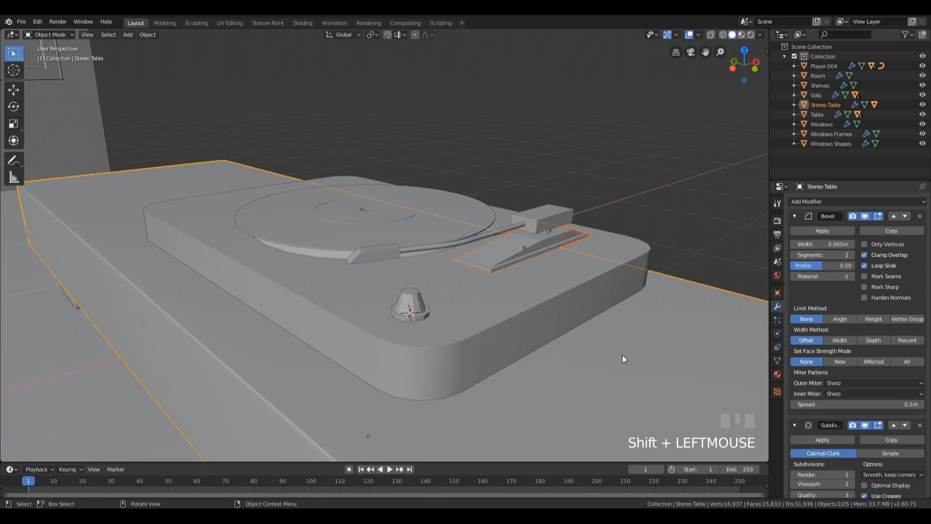
key("ctrl+l")
mouse_move(623, 357)
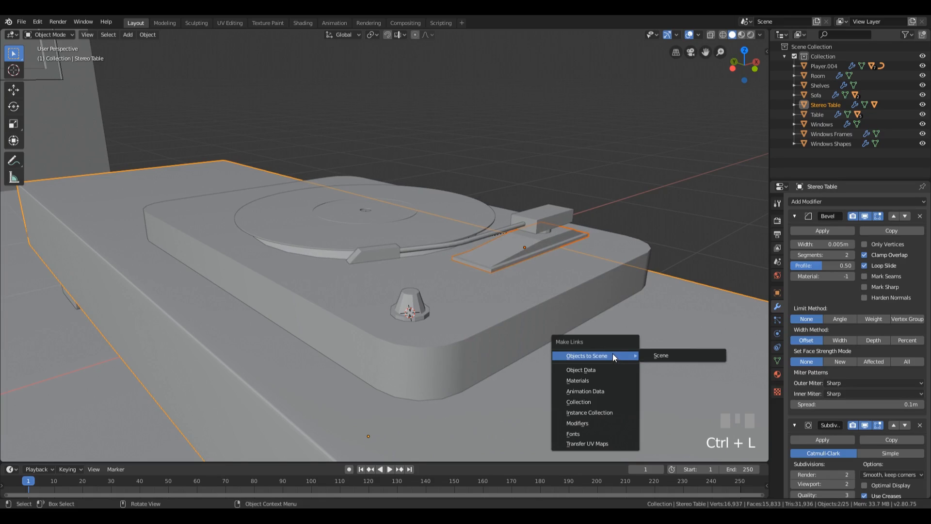
left_click(593, 424)
Step: Set the Bevel modifier's width on the tonearm's base plate to 0.0025 m
middle_click_drag(629, 226, 578, 237)
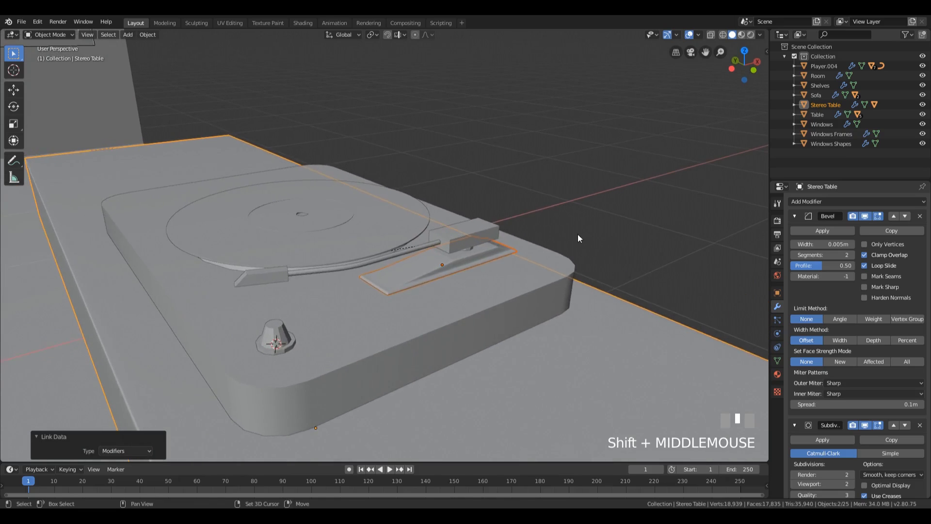
scroll(573, 245, "up", 3)
left_click(532, 289)
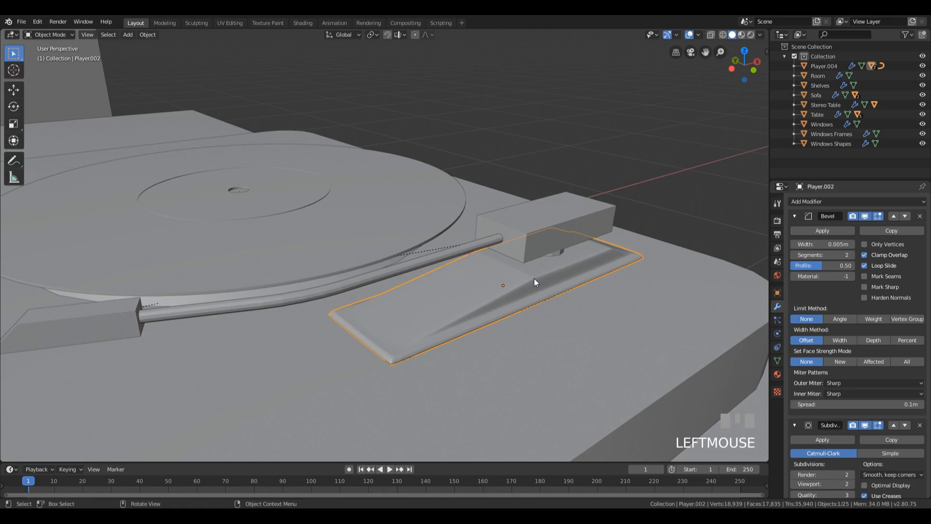
left_click(826, 245)
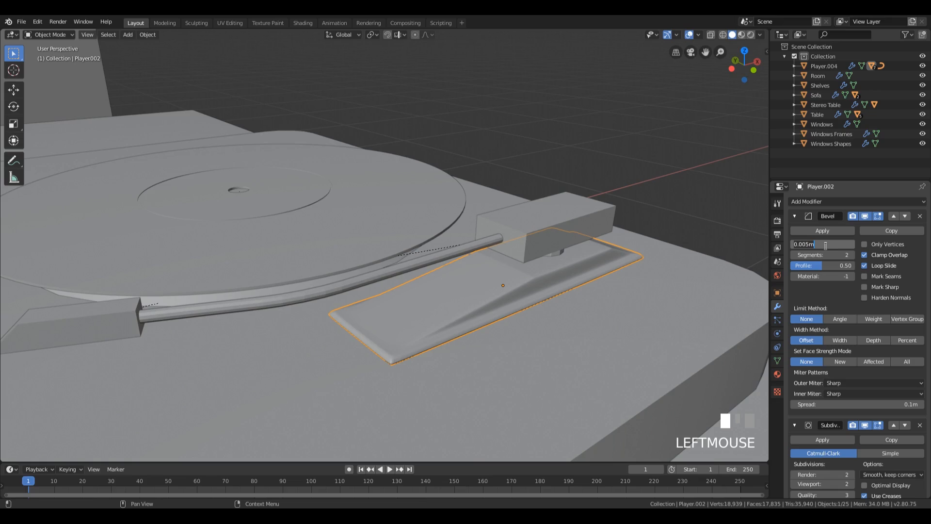
type("/2")
key("KP_Enter")
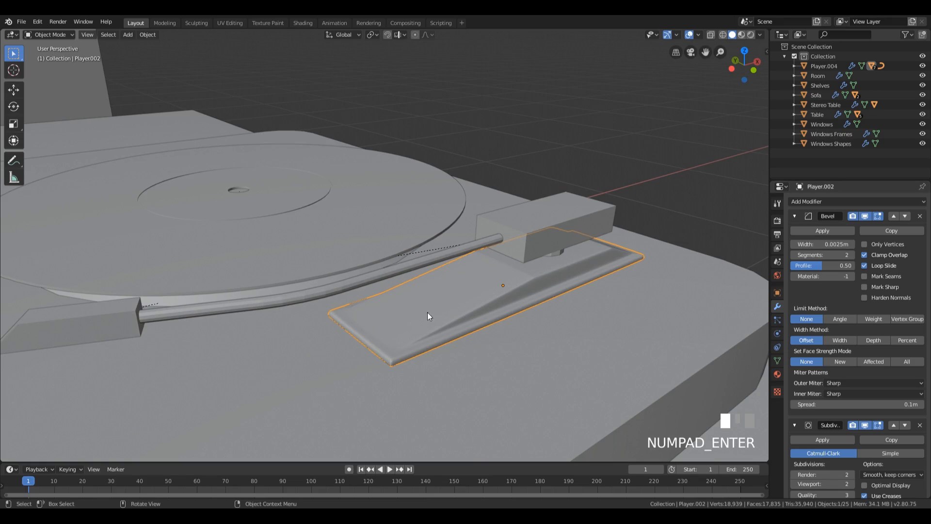
Step: Link the tonearm base plate's modifiers to the pivot block above it
middle_click_drag(560, 276, 463, 340, "shift")
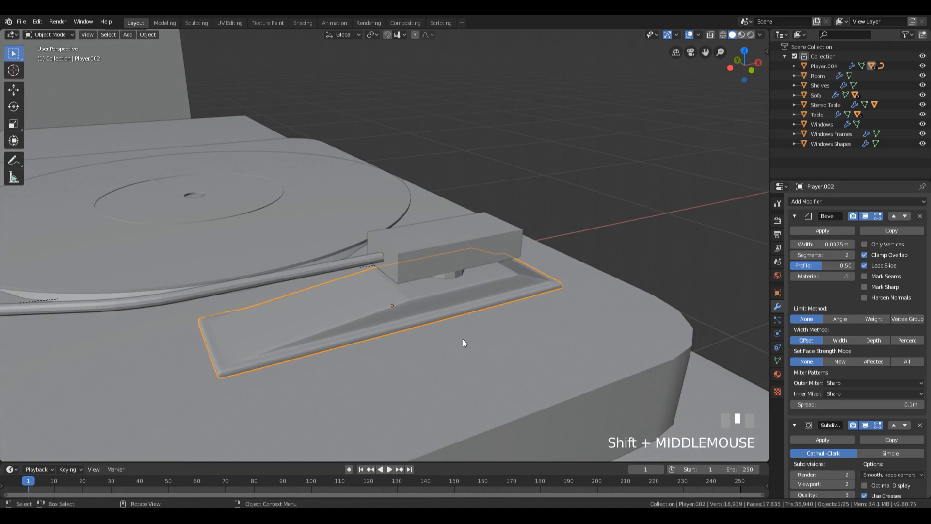
left_click(433, 247)
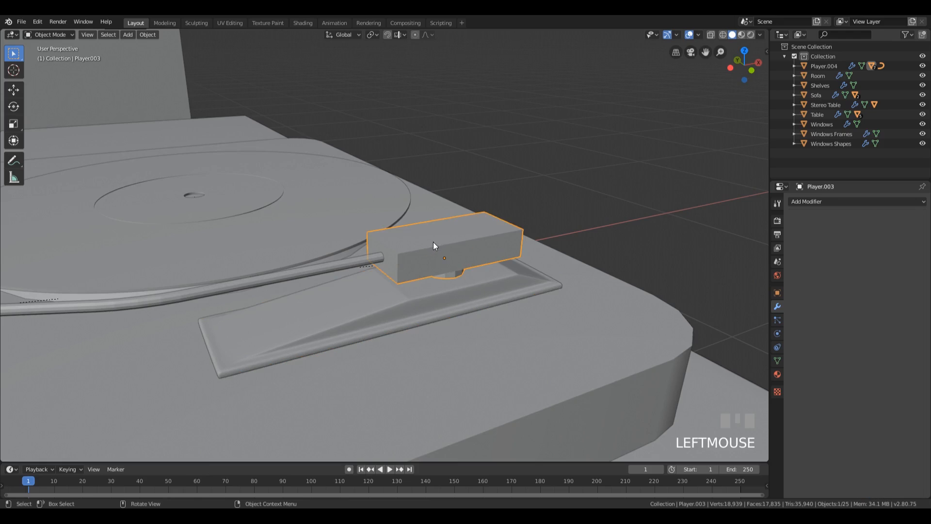
left_click(442, 296, "shift")
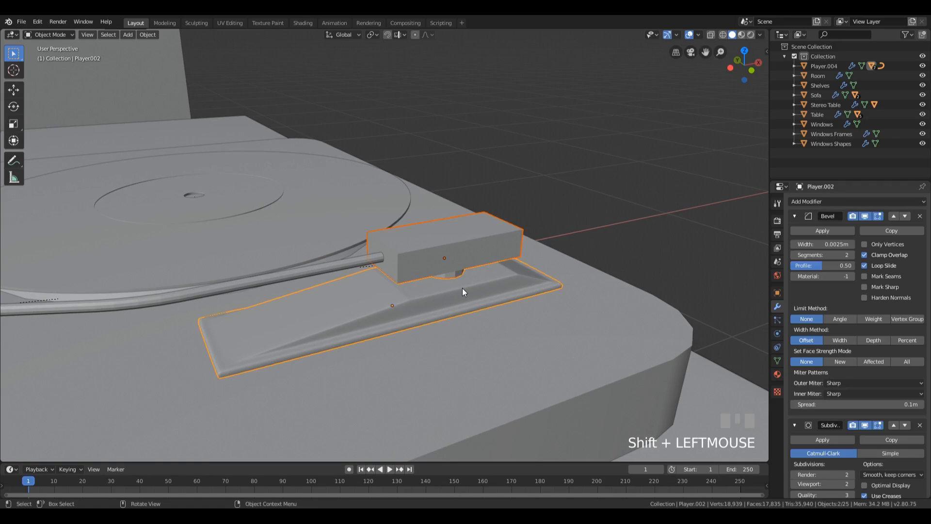
key("ctrl+l")
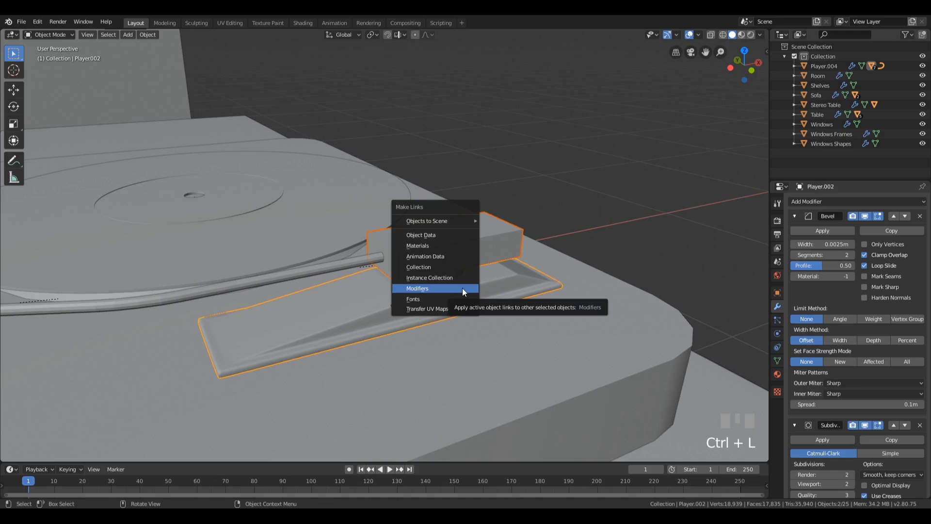
left_click(462, 288)
middle_click_drag(485, 273, 552, 274)
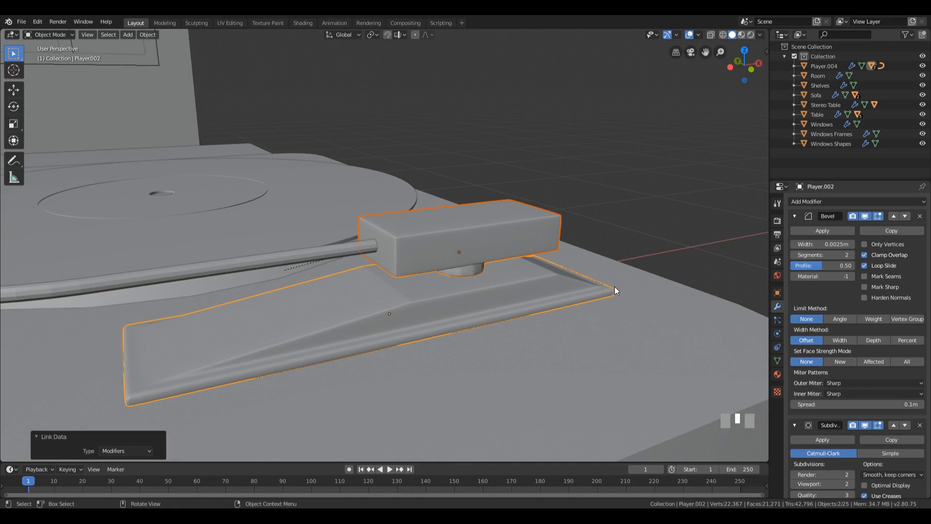
Step: Set the Bevel modifier's limit method on the tonearm's pivot block to Angle
middle_click_drag(614, 290, 619, 272)
scroll(524, 277, "up", 5)
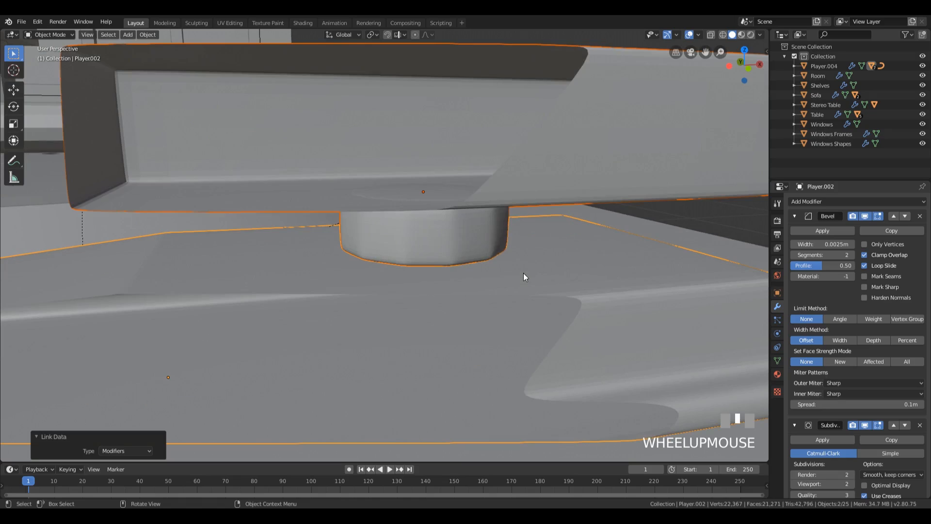
scroll(496, 266, "down", 3)
middle_click_drag(416, 248, 423, 183)
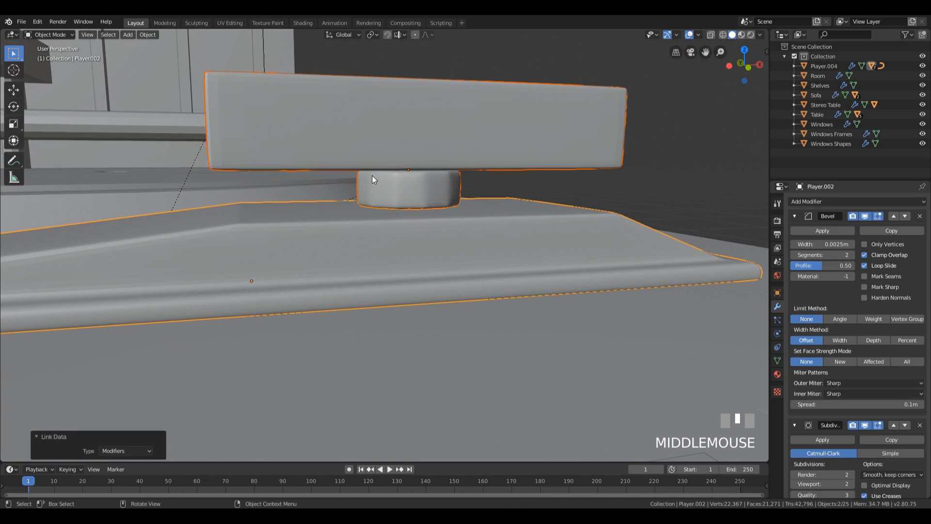
left_click(432, 193)
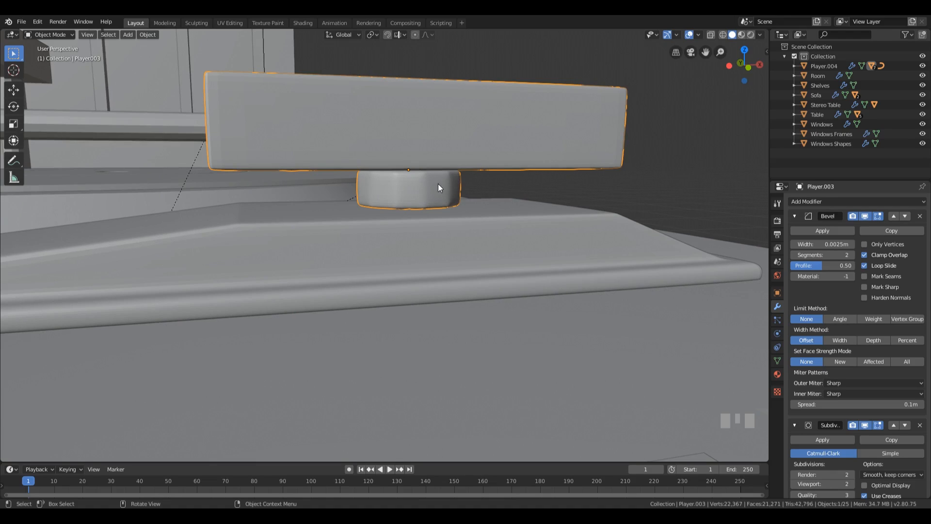
left_click(842, 320)
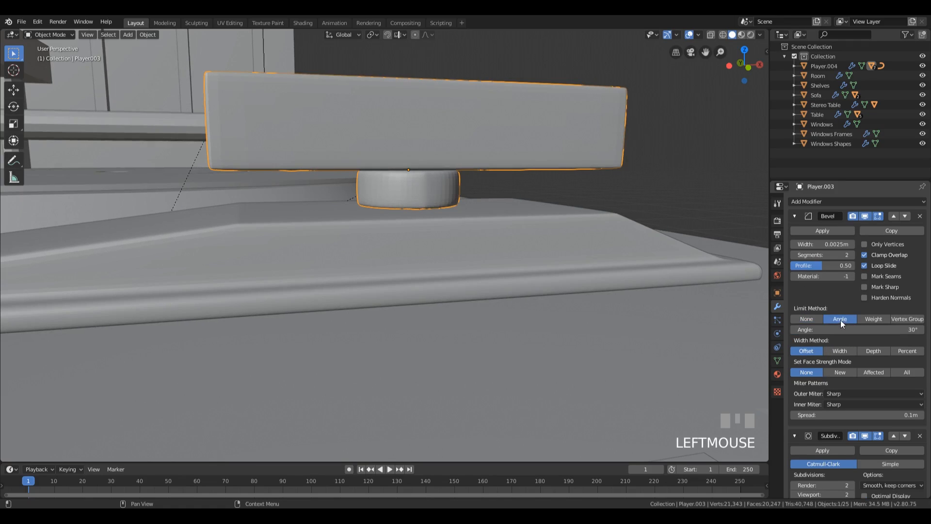
Step: Shade the tonearm's pivot block and its base plate smooth
right_click(428, 191)
left_click(406, 190)
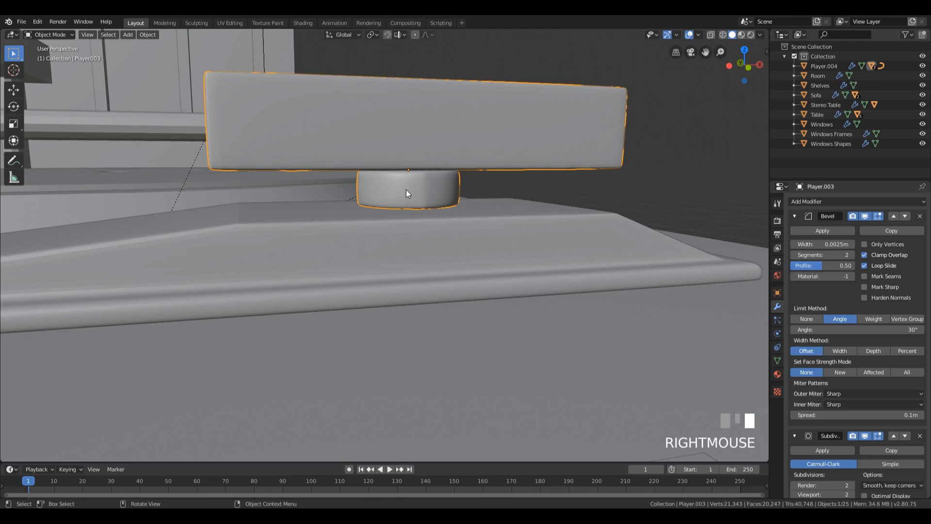
left_click(453, 243)
right_click(453, 241)
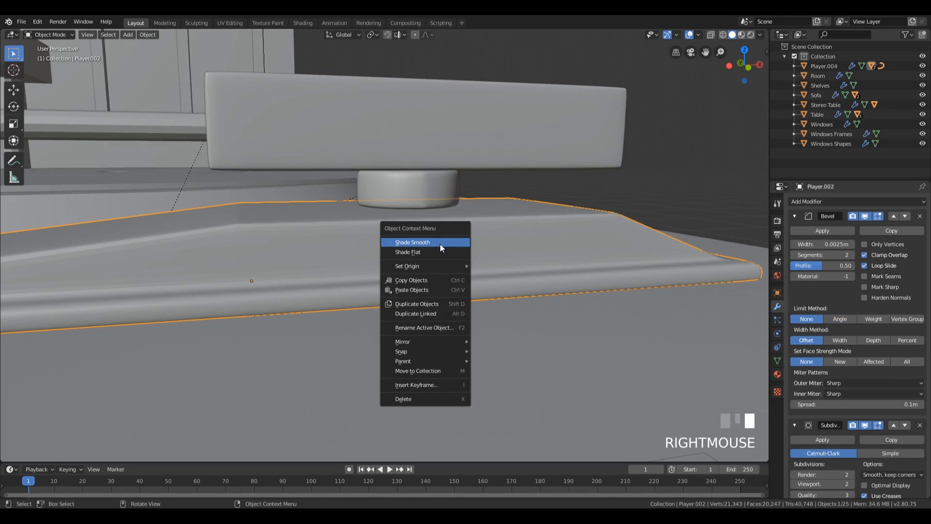
left_click(441, 243)
Step: Try Bevel angle limits of 25° and 24° on the pivot block and set the limit to 31°
left_click(374, 175)
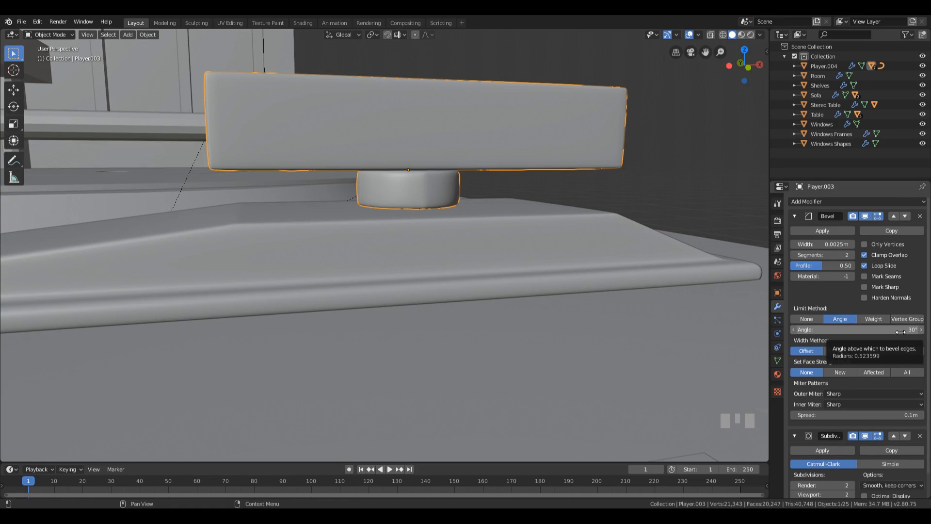
left_click_drag(900, 331, 888, 332)
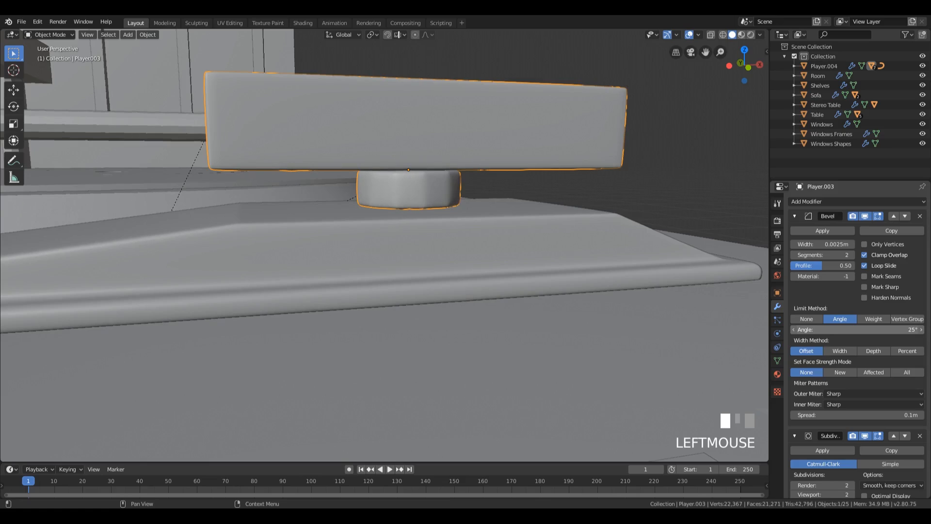
key("ctrl+z")
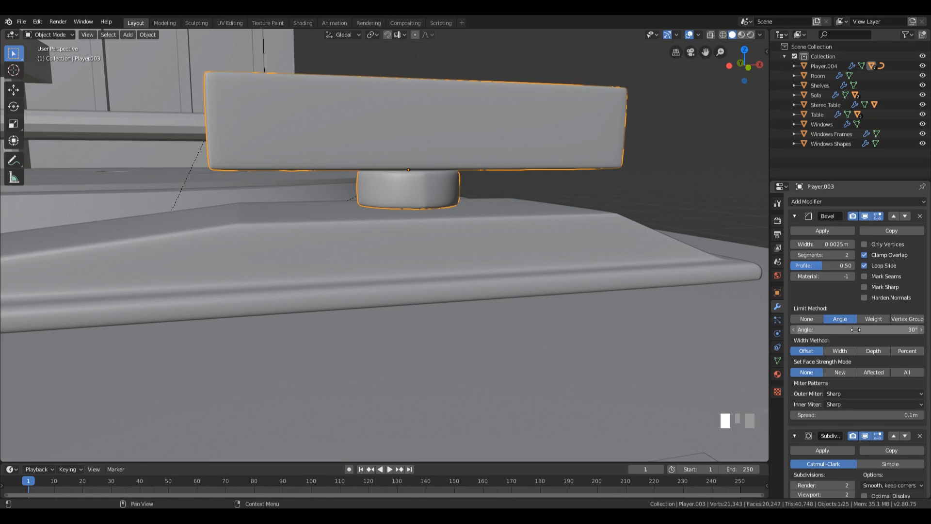
left_click_drag(900, 329, 890, 329)
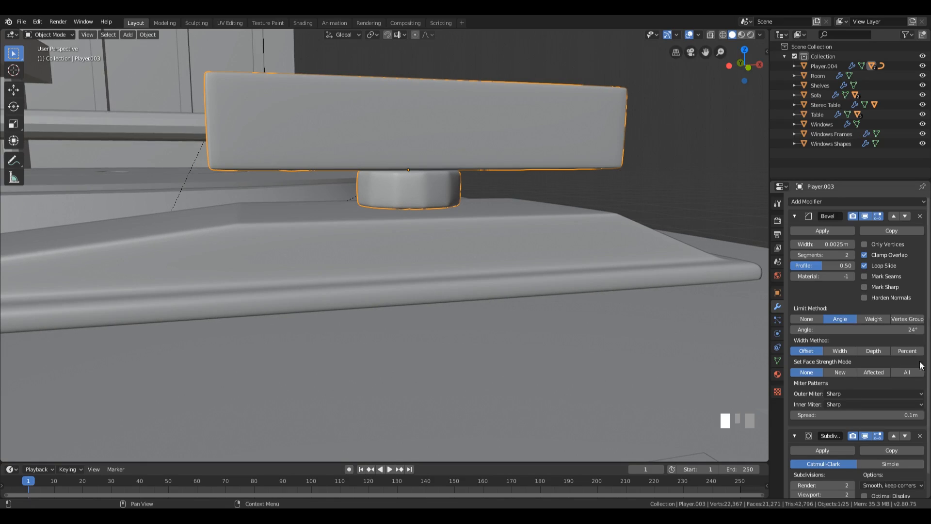
left_click_drag(894, 329, 903, 329)
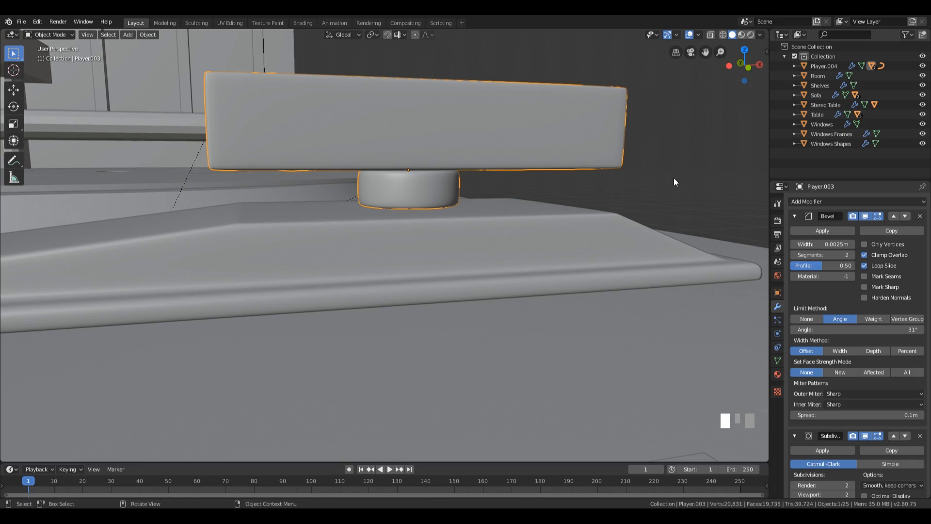
Step: Link the tonearm base plate's modifiers to the headshell at the free end of the tonearm
scroll(388, 190, "down", 4)
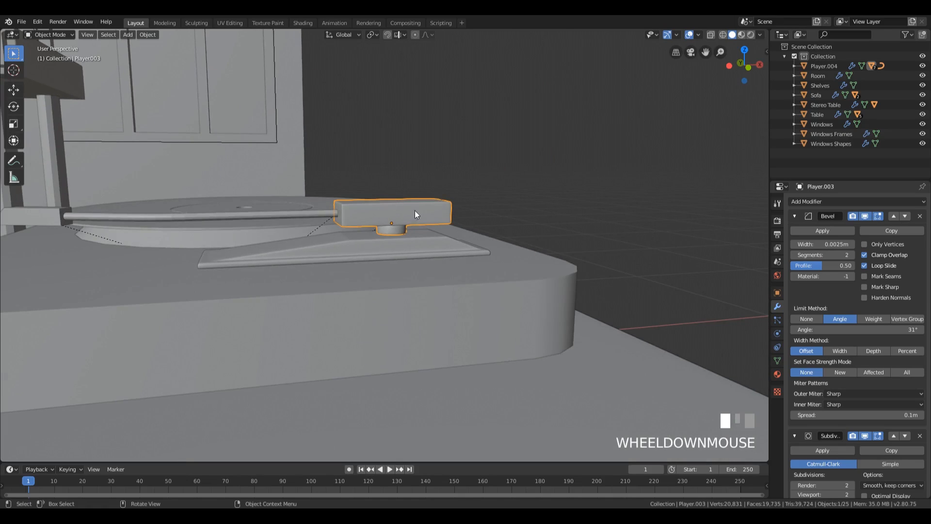
middle_click_drag(304, 222, 313, 273)
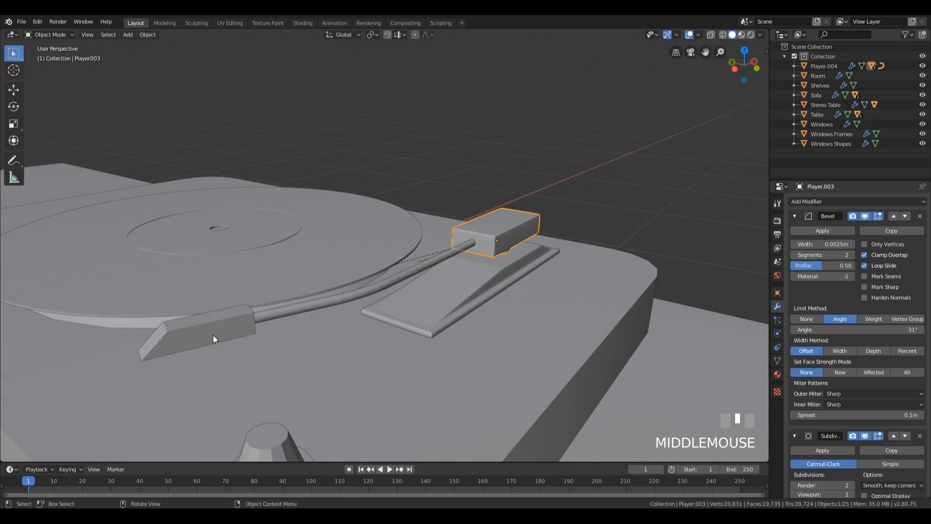
left_click(199, 331)
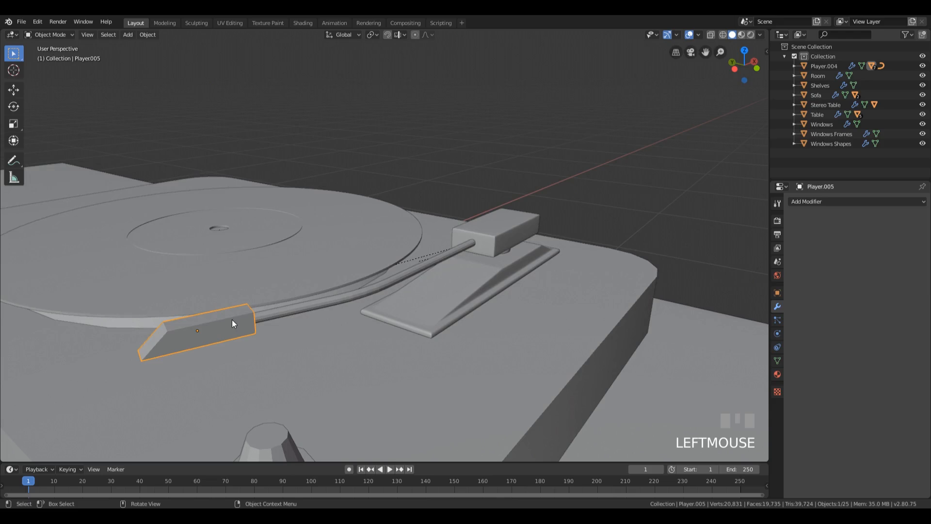
left_click(475, 286, "shift")
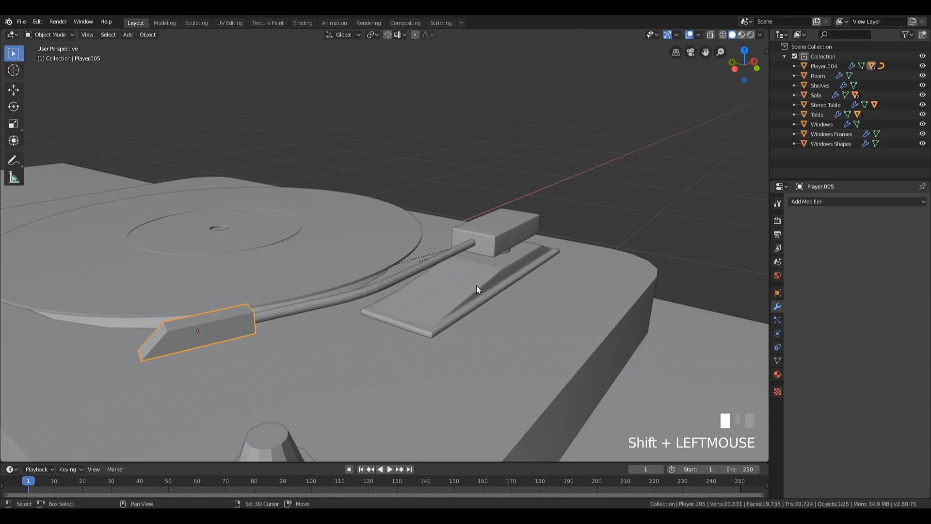
key("ctrl+l")
left_click(442, 304)
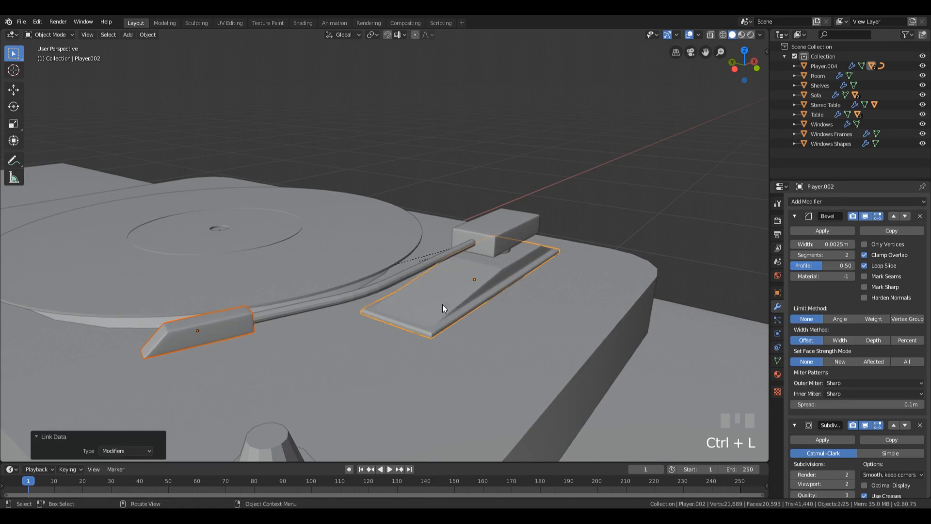
Step: Shade the curved tonearm tube smooth and deselect it
left_click(369, 294)
middle_click_drag(475, 326, 475, 276, "shift")
scroll(458, 314, "up", 2)
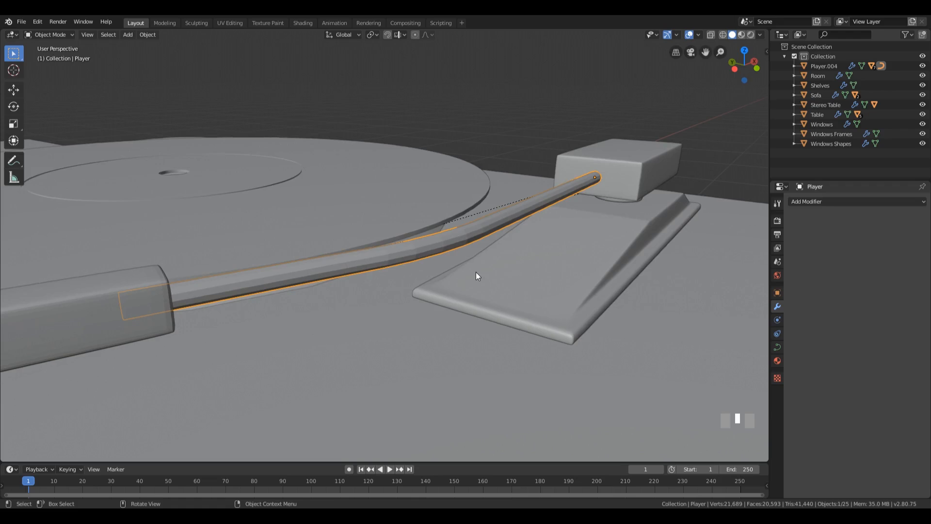
scroll(546, 266, "up", 2)
scroll(531, 284, "down", 1)
scroll(443, 251, "down", 2)
right_click(426, 251)
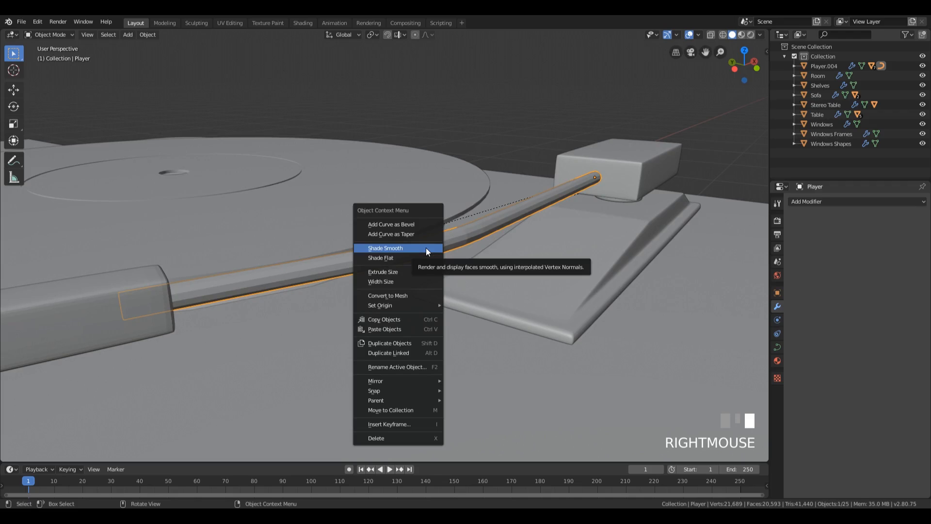
left_click(427, 249)
left_click(540, 87)
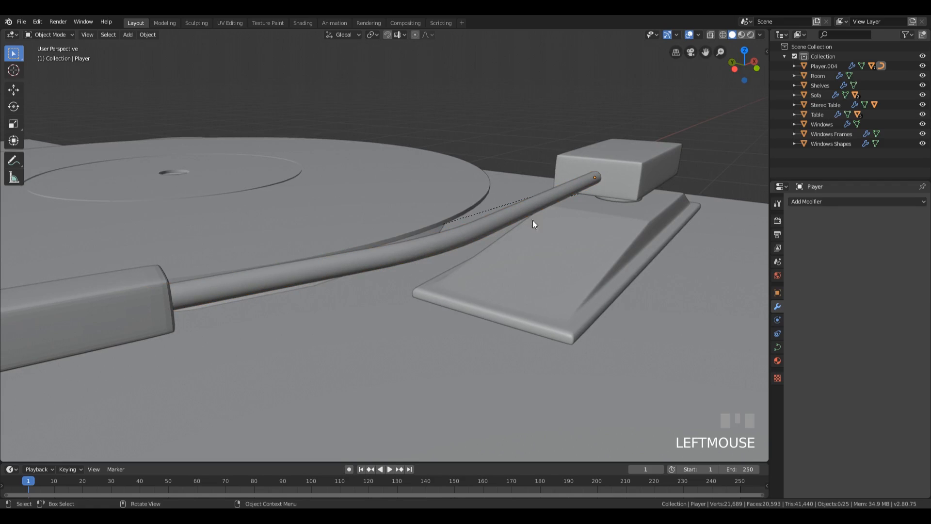
Step: Link the tonearm pivot block's modifiers to the knob at the front corner of the player
middle_click_drag(533, 221, 493, 215)
scroll(495, 217, "down", 2)
middle_click_drag(397, 200, 510, 197, "shift")
scroll(562, 263, "down", 1)
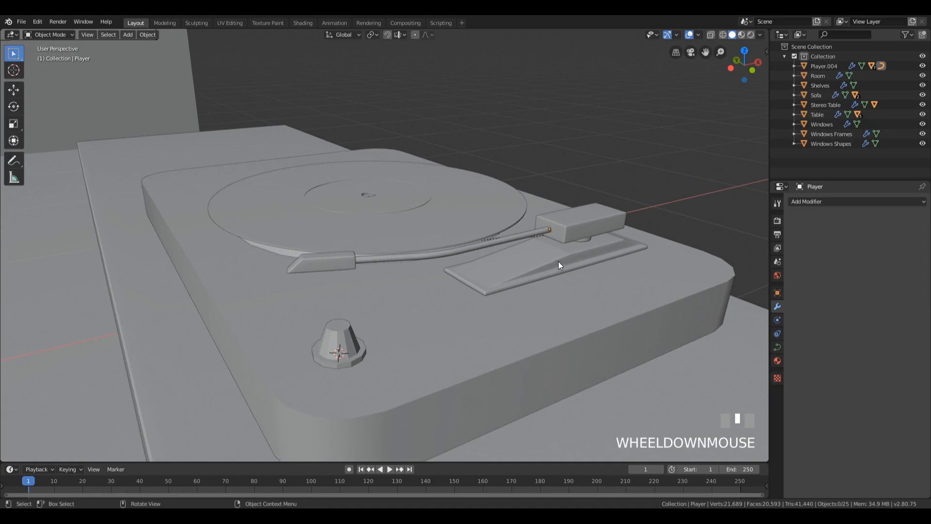
middle_click_drag(446, 337, 417, 358)
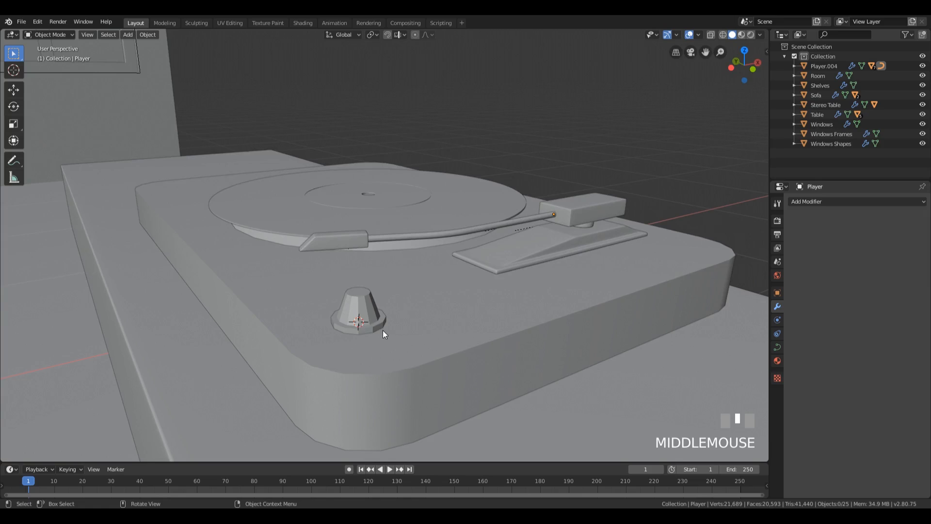
left_click(594, 211)
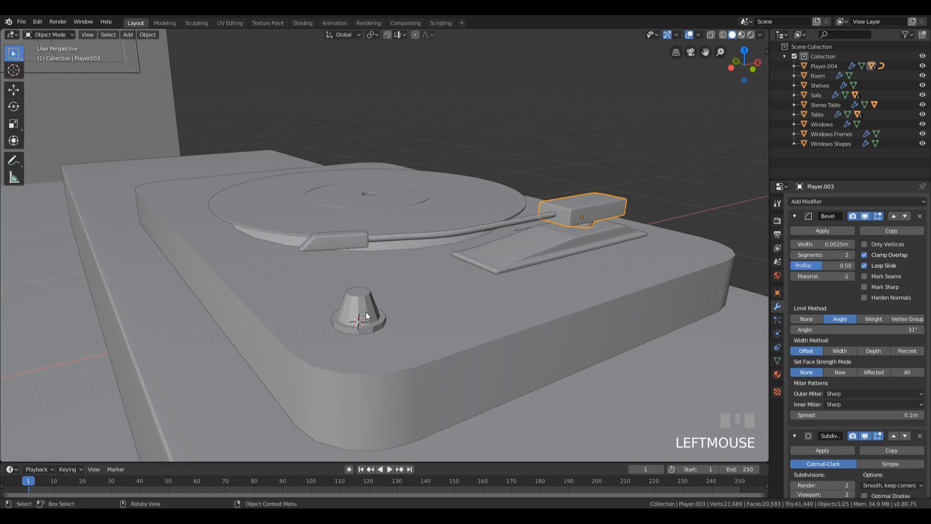
left_click(365, 314)
left_click(582, 208, "shift")
key("ctrl+l")
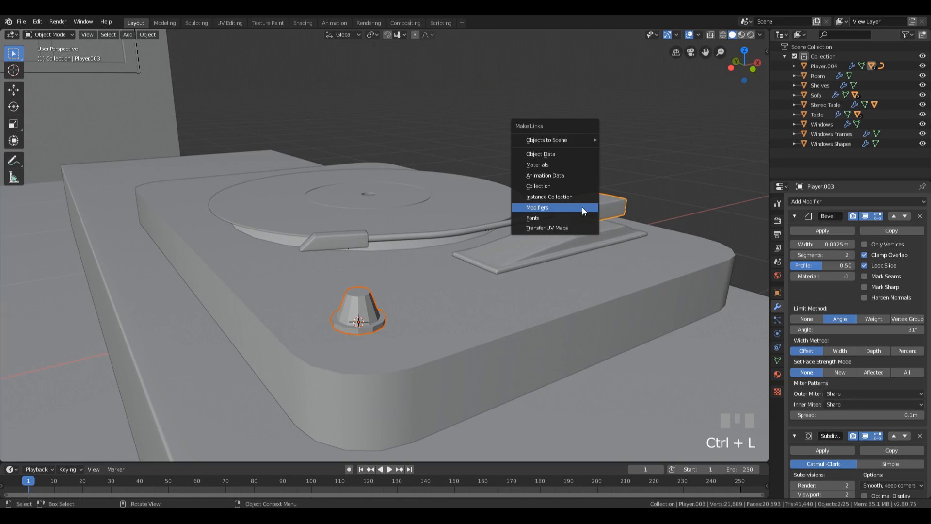
left_click(582, 208)
Step: Shade the player's knob smooth
scroll(436, 316, "up", 3)
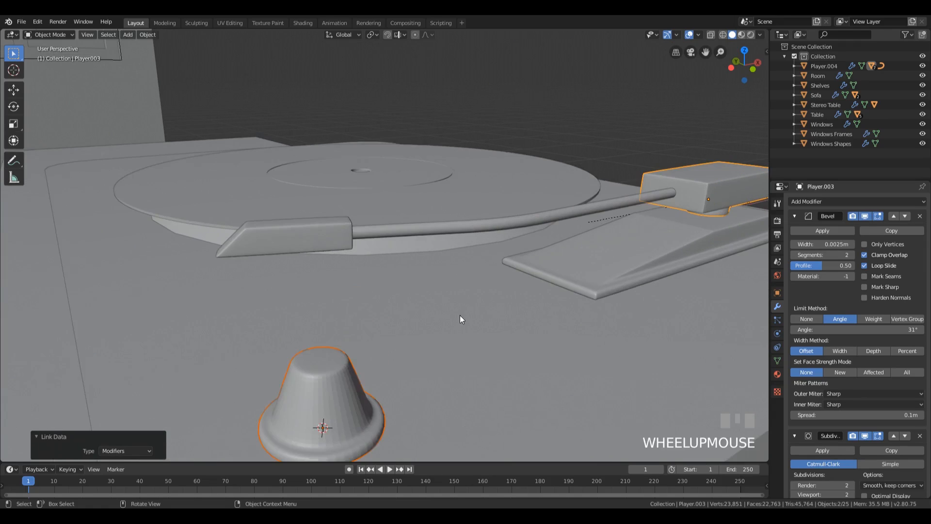
middle_click_drag(460, 316, 427, 286, "shift")
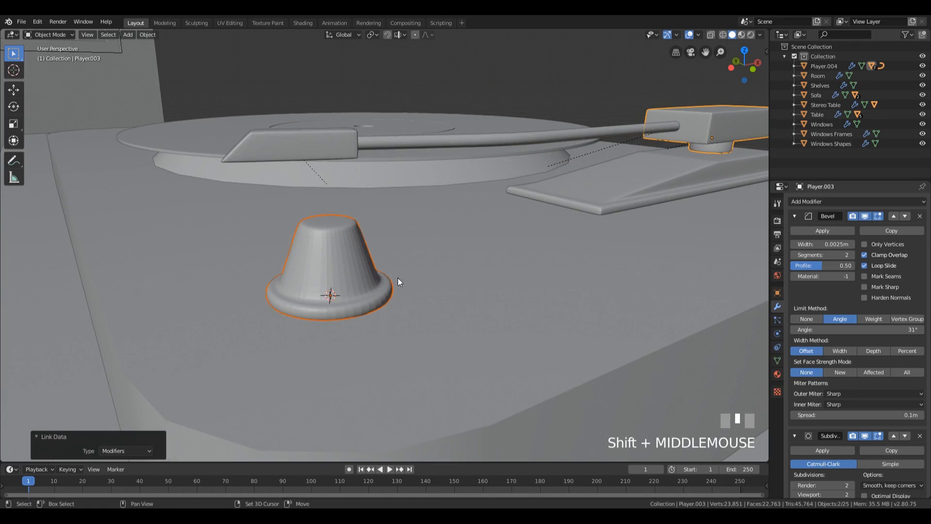
right_click(338, 258)
left_click(316, 259)
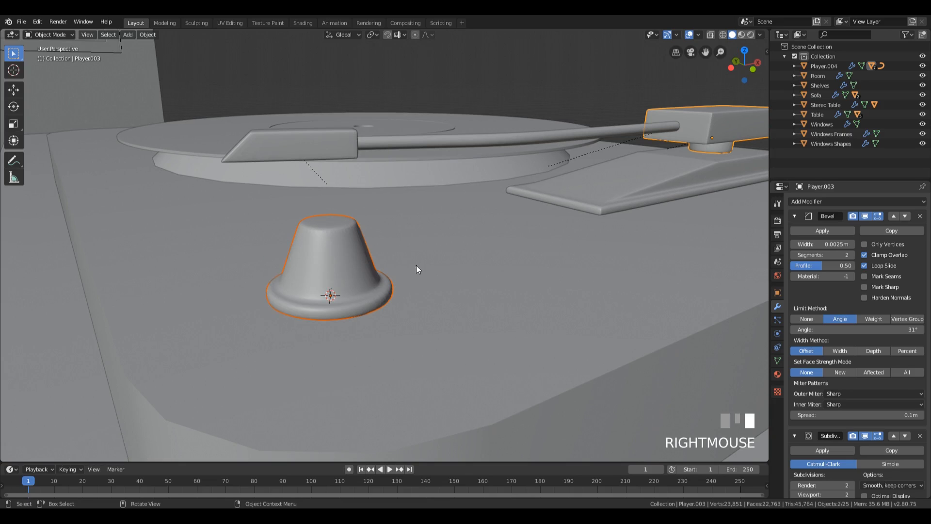
Step: Make a linked duplicate of the player's knob, move it about 0.088 m along Y, and deselect it
scroll(412, 202, "down", 2)
scroll(411, 202, "down", 5)
middle_click_drag(411, 201, 492, 231)
scroll(459, 292, "up", 3)
key("ctrl+z")
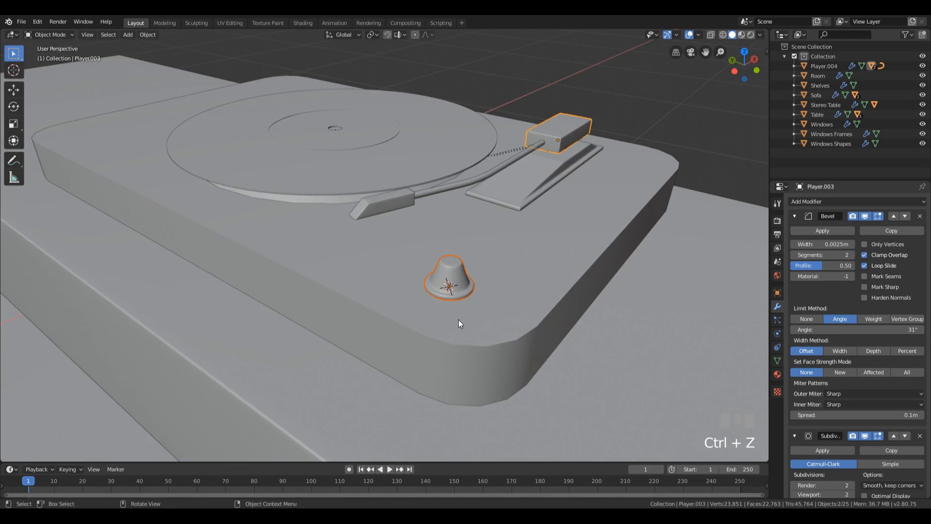
left_click(454, 284)
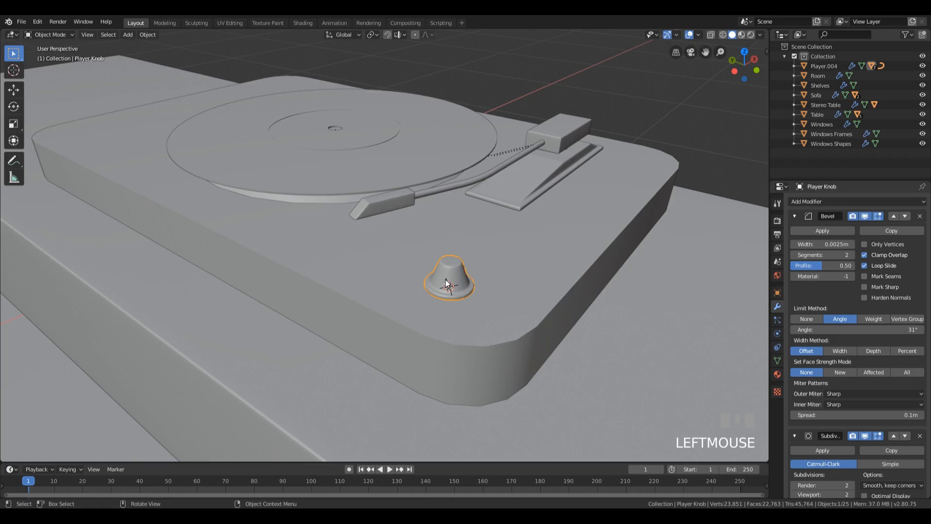
key("alt+d")
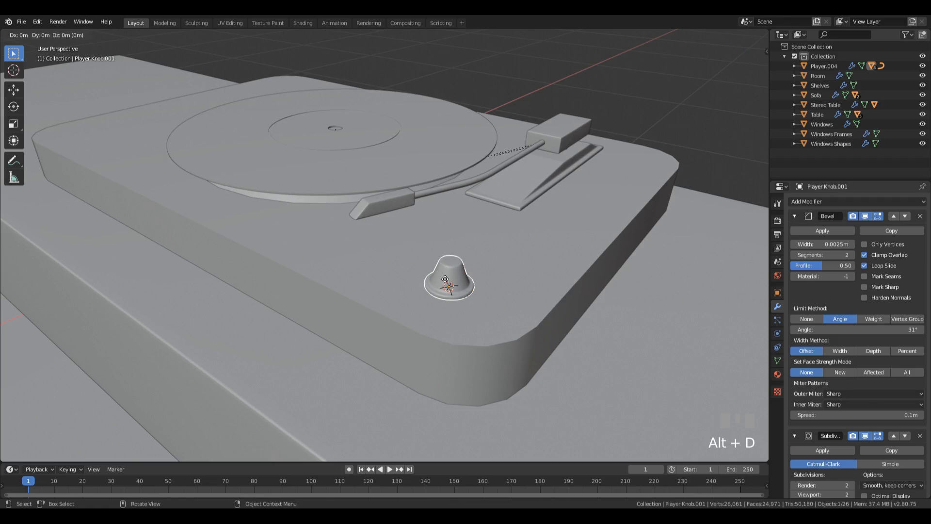
key("y")
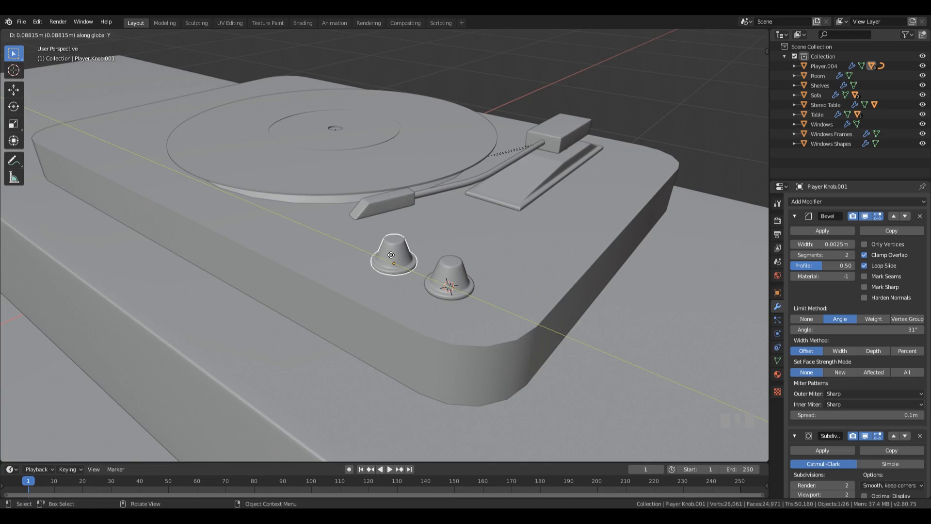
left_click(391, 254)
middle_click_drag(520, 130, 587, 86)
left_click(586, 86)
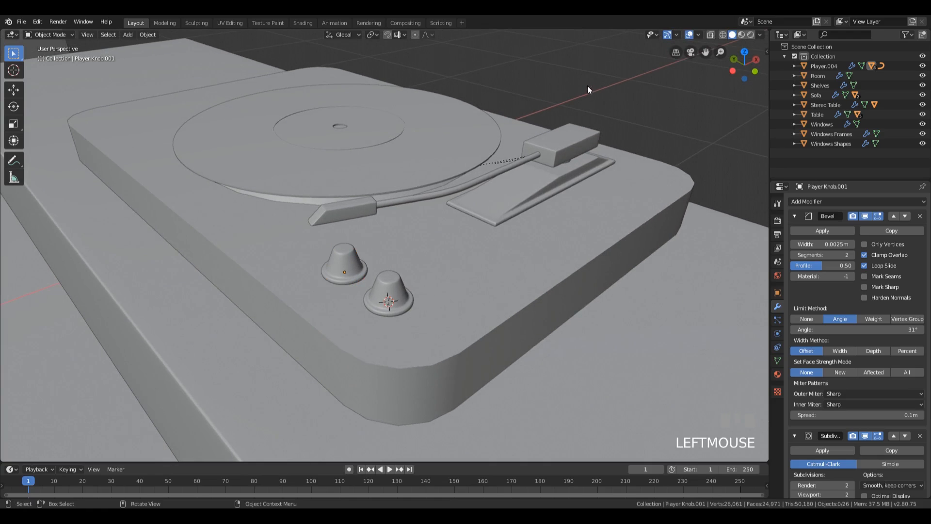
Step: Shade the table legs smooth
scroll(558, 101, "down", 2)
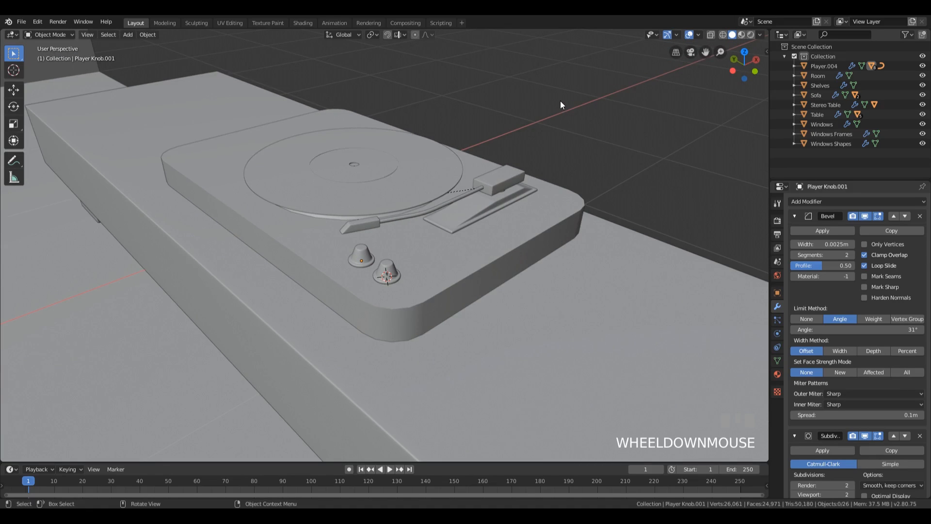
middle_click_drag(619, 134, 465, 158)
scroll(546, 133, "down", 3)
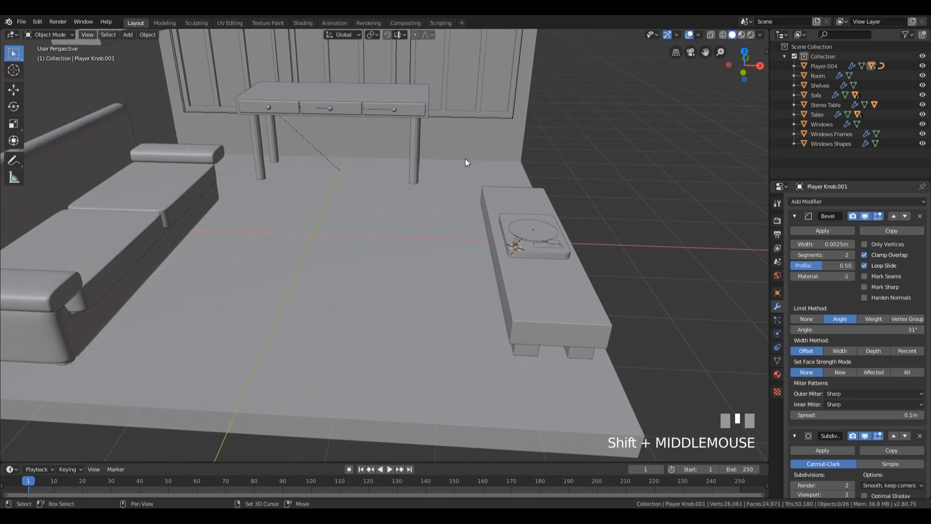
middle_click_drag(638, 155, 603, 163, "shift")
scroll(563, 177, "up", 5)
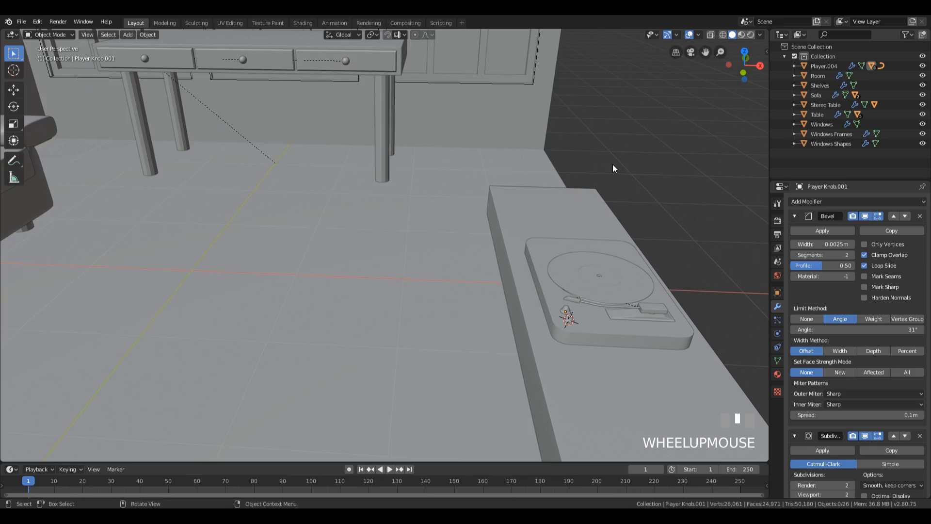
left_click(386, 109)
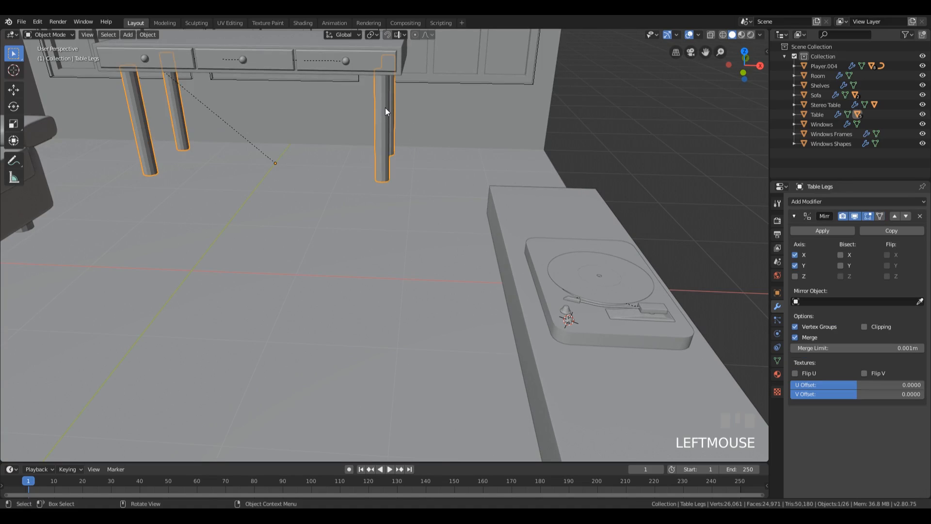
right_click(383, 111)
left_click(387, 114)
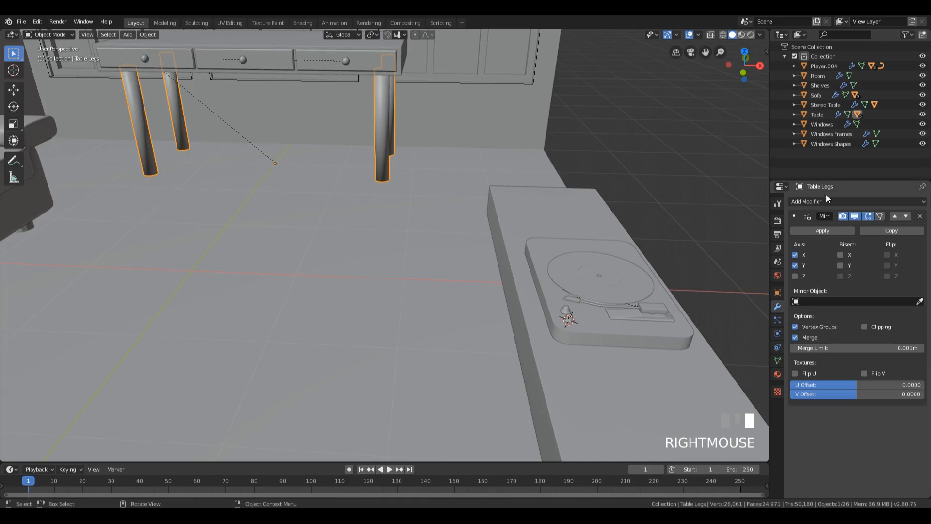
Step: Add an Edge Split modifier to the table legs with a split angle of 31°
left_click(820, 202)
left_click(743, 278)
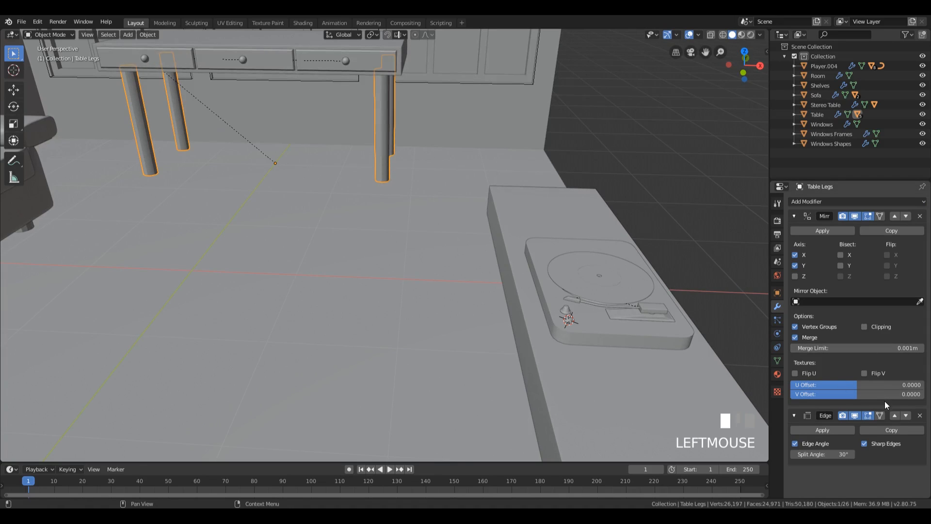
left_click(834, 454)
type("31")
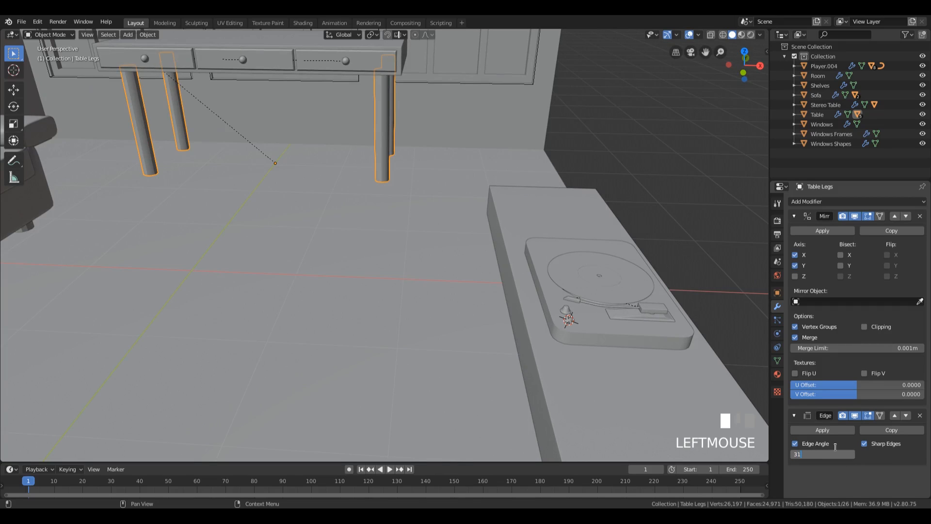
key("KP_Enter")
Step: Shade the sofa legs smooth and add an Edge Split modifier with a split angle of 31°
middle_click_drag(626, 245, 329, 233)
left_click(329, 234)
right_click(330, 234)
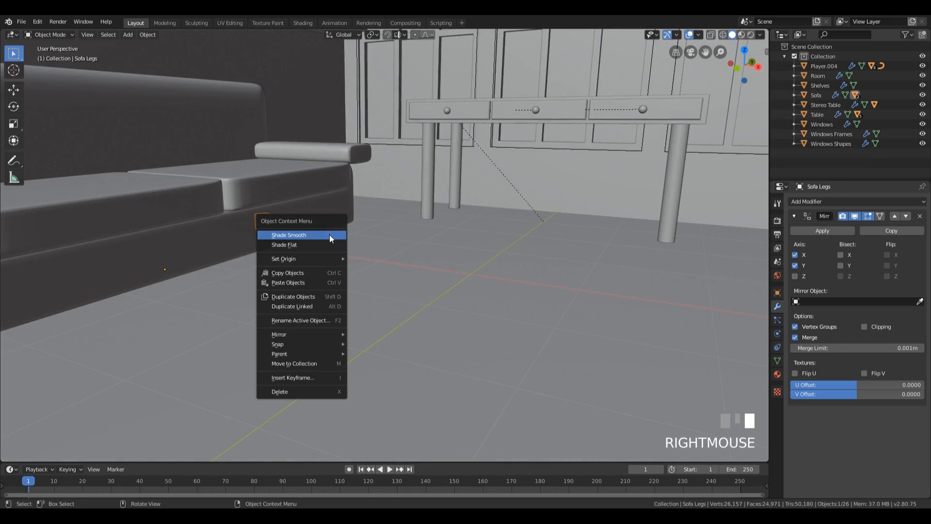
left_click(831, 201)
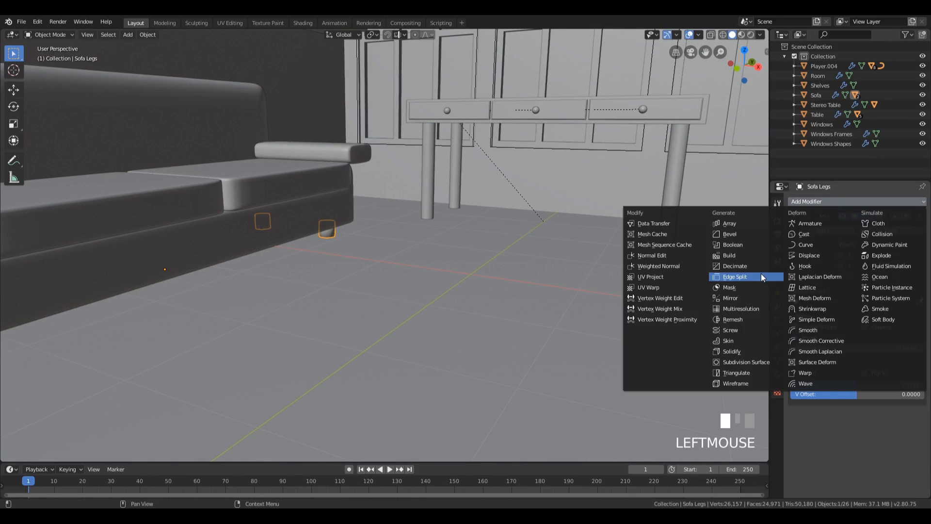
left_click(761, 275)
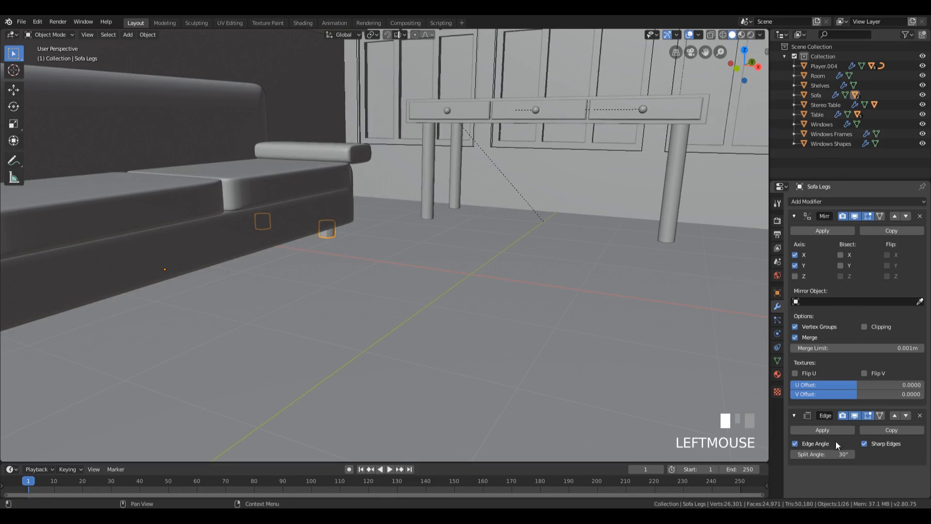
left_click(840, 455)
type("31")
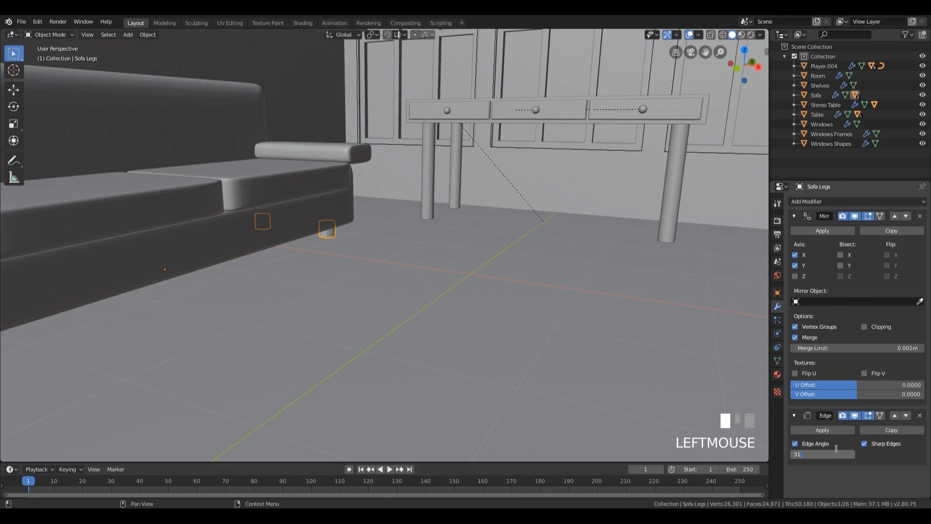
key("KP_Enter")
Step: Check the modifiers on the table top, table legs and rightmost drawer knob, and look over the whole room
middle_click_drag(592, 176, 519, 297)
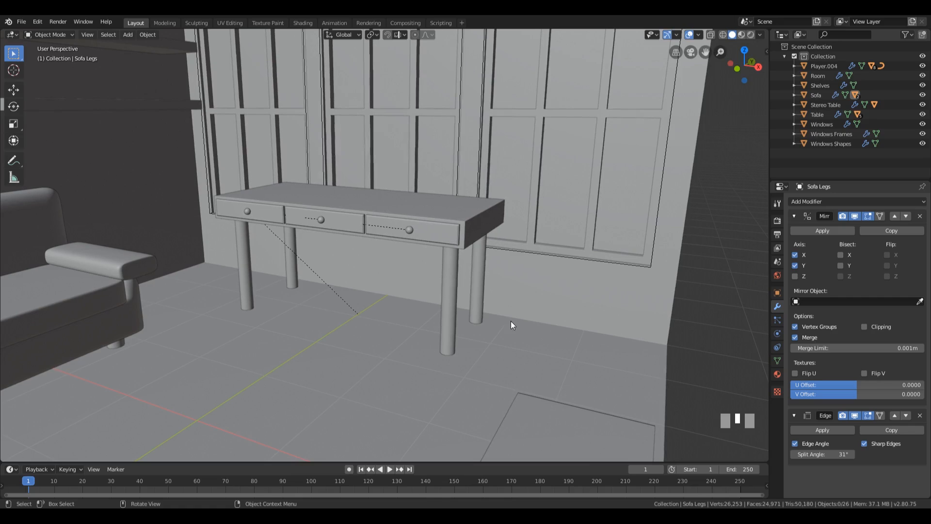
scroll(577, 318, "up", 3)
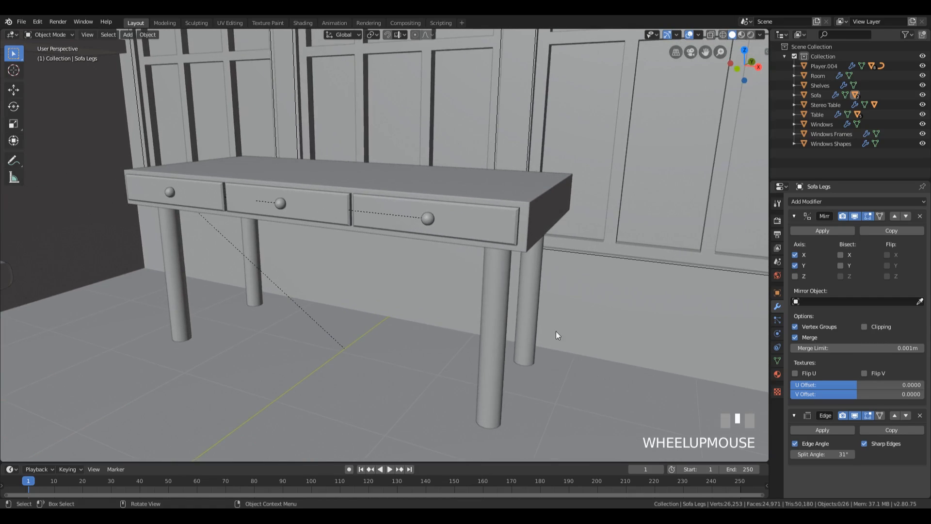
left_click(526, 200)
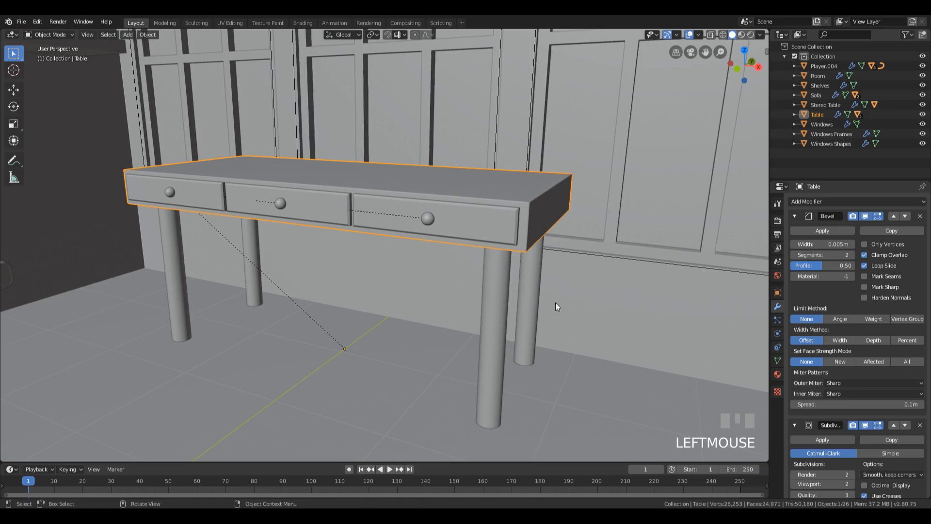
left_click(496, 306)
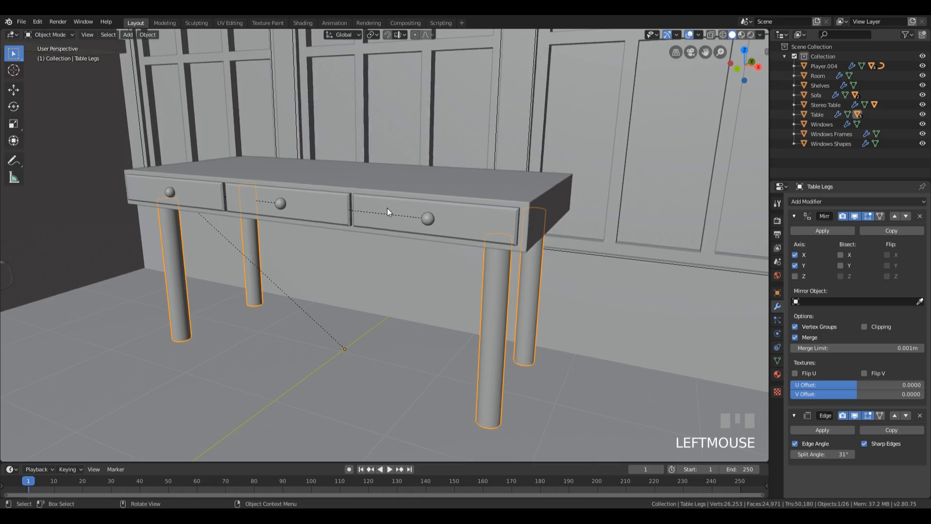
left_click(427, 222)
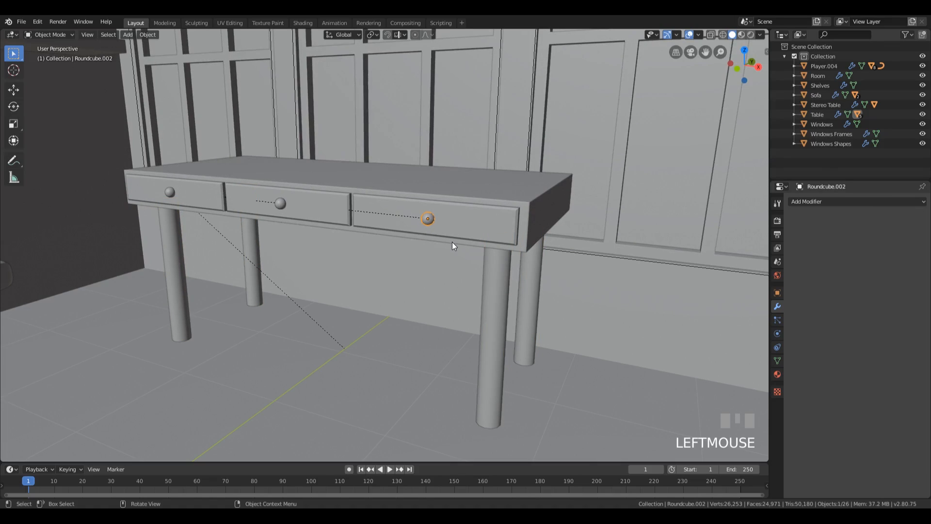
scroll(449, 246, "down", 8)
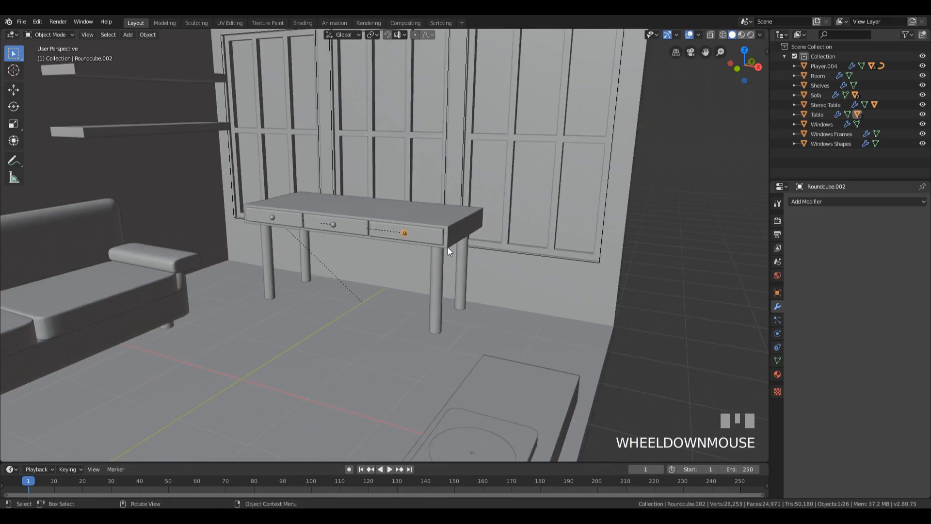
middle_click_drag(409, 258, 558, 216, "shift")
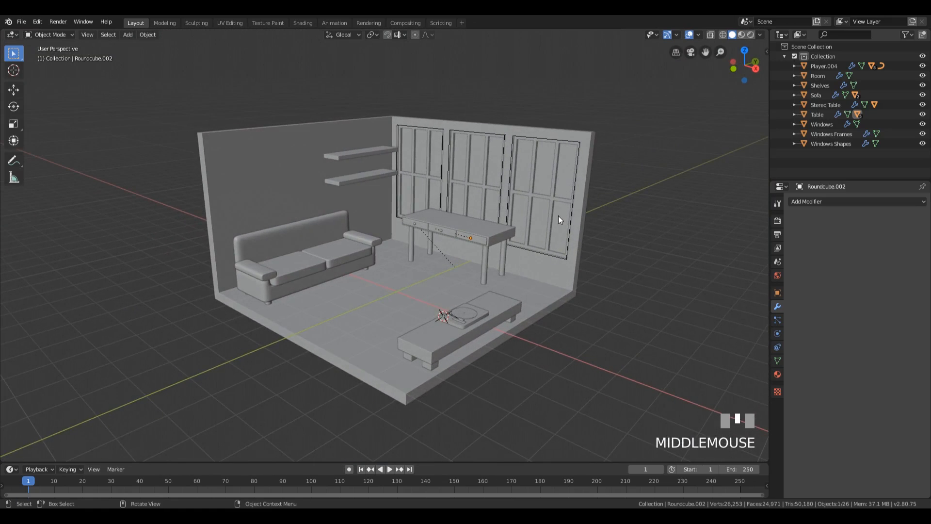